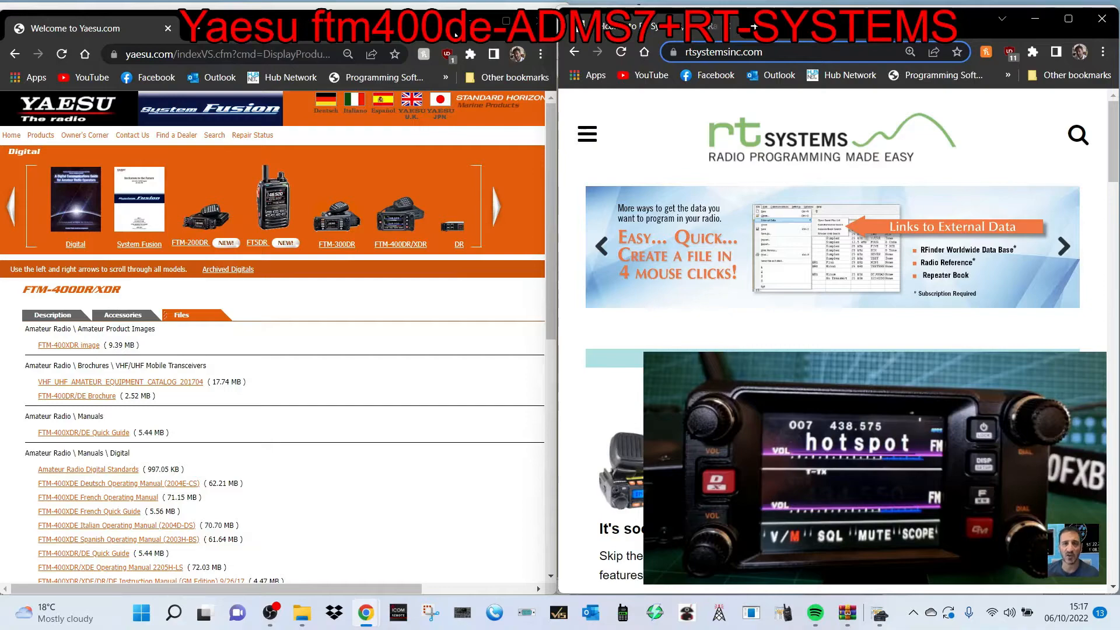
Minimize both browser windows and arrange the ADMS-7 and RT Systems programmers side by side.
left_click(490, 22)
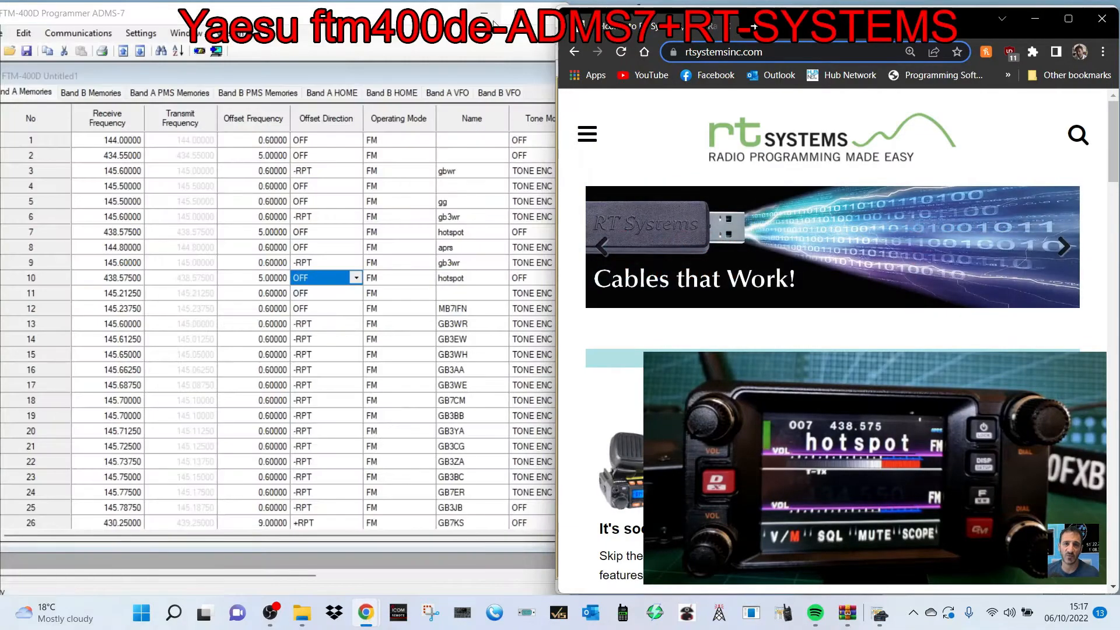
left_click(1039, 19)
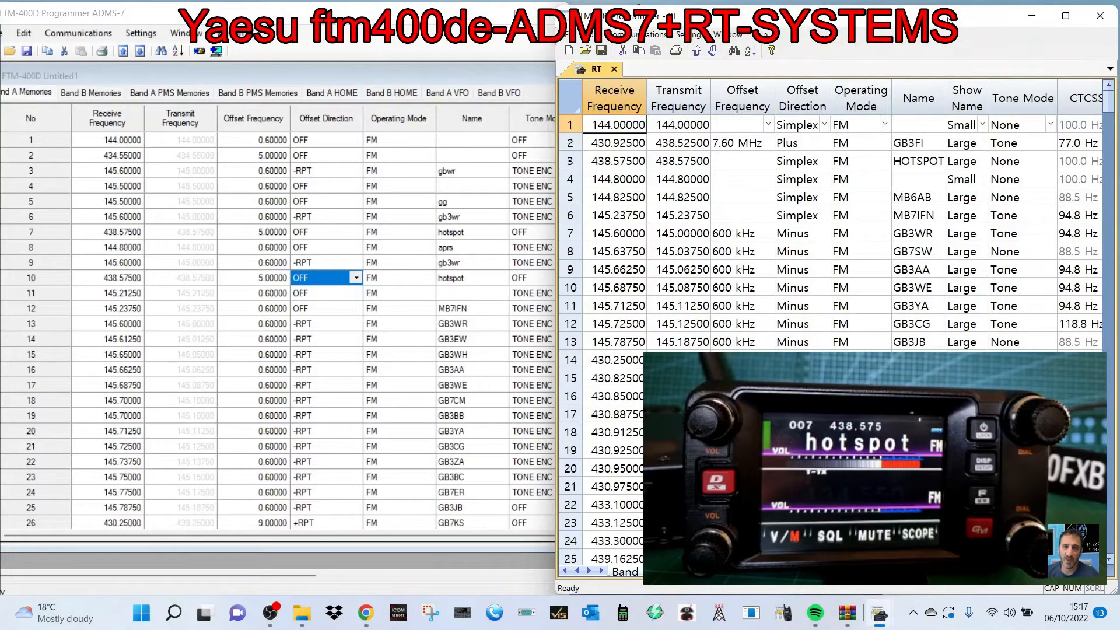
left_click_drag(988, 9, 962, 13)
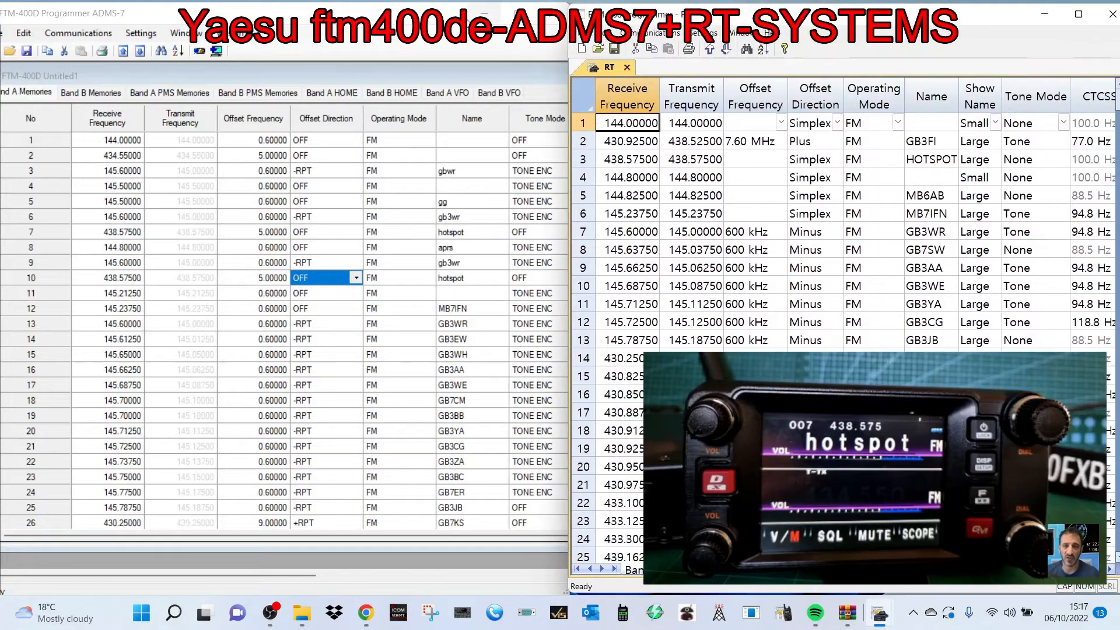
left_click_drag(411, 21, 415, 19)
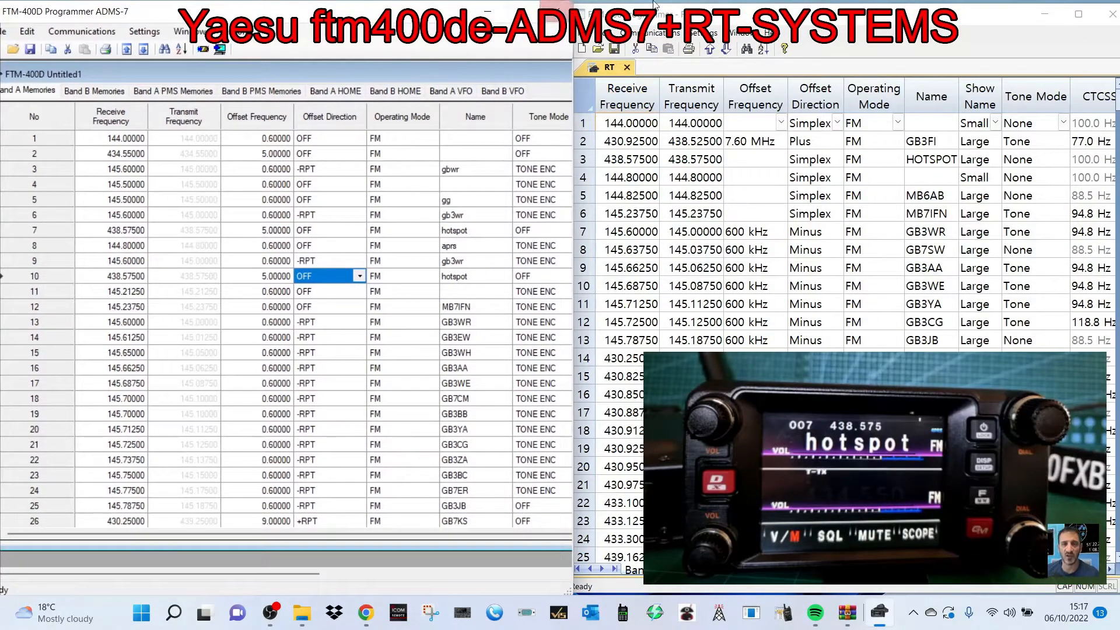
left_click(890, 15)
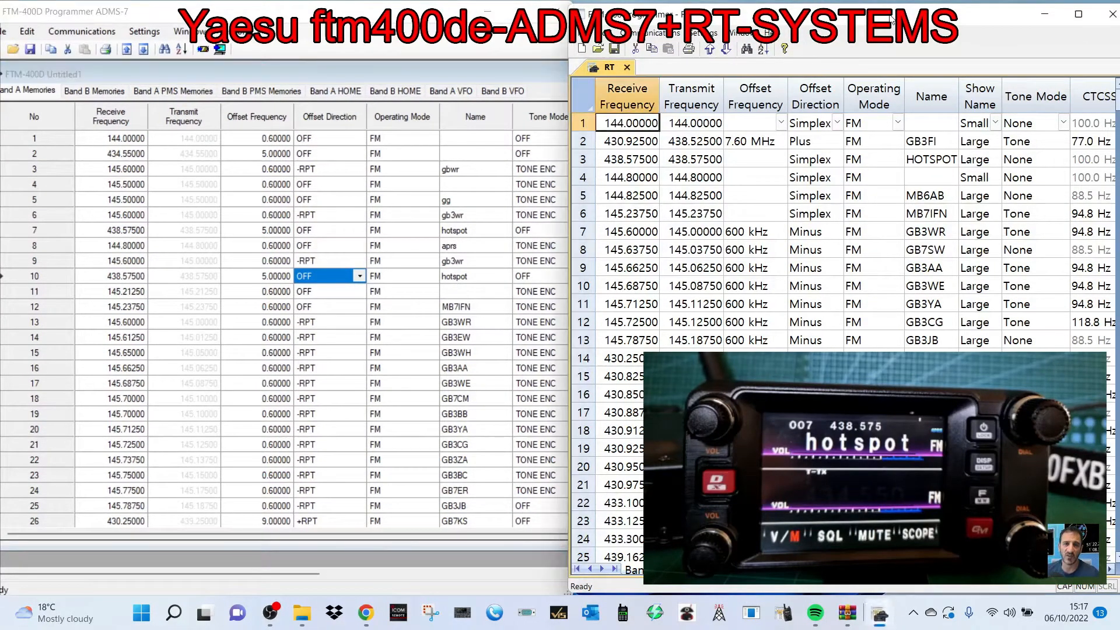
left_click(382, 24)
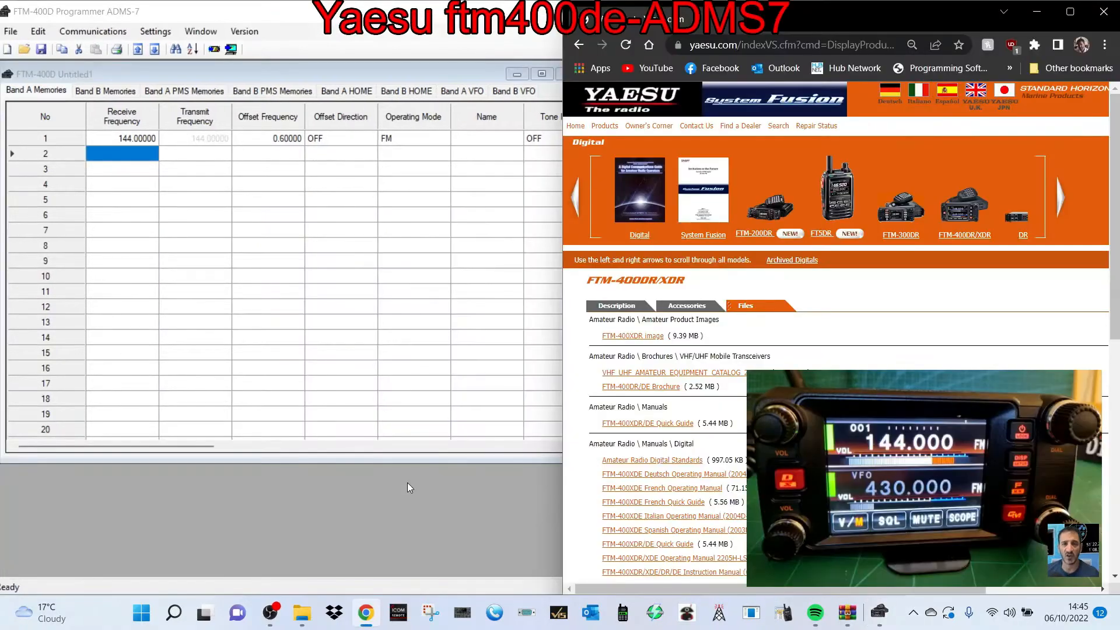
Examine the FTM-400DR/XDR files page on the Yaesu website for the ADMS-7 programming software downloads.
left_click(379, 554)
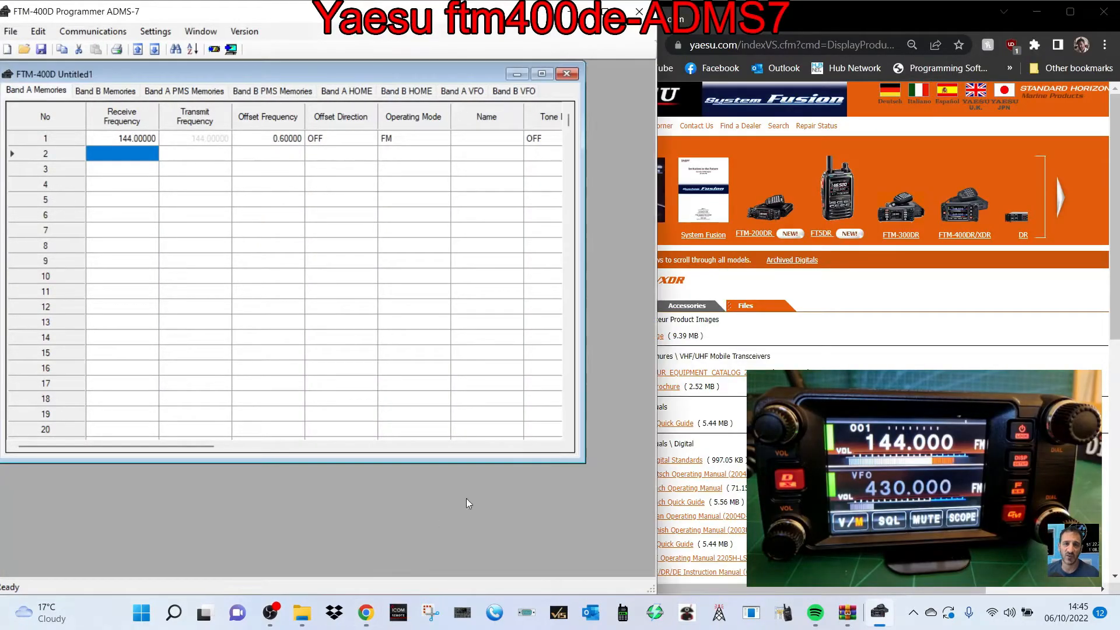
left_click(804, 323)
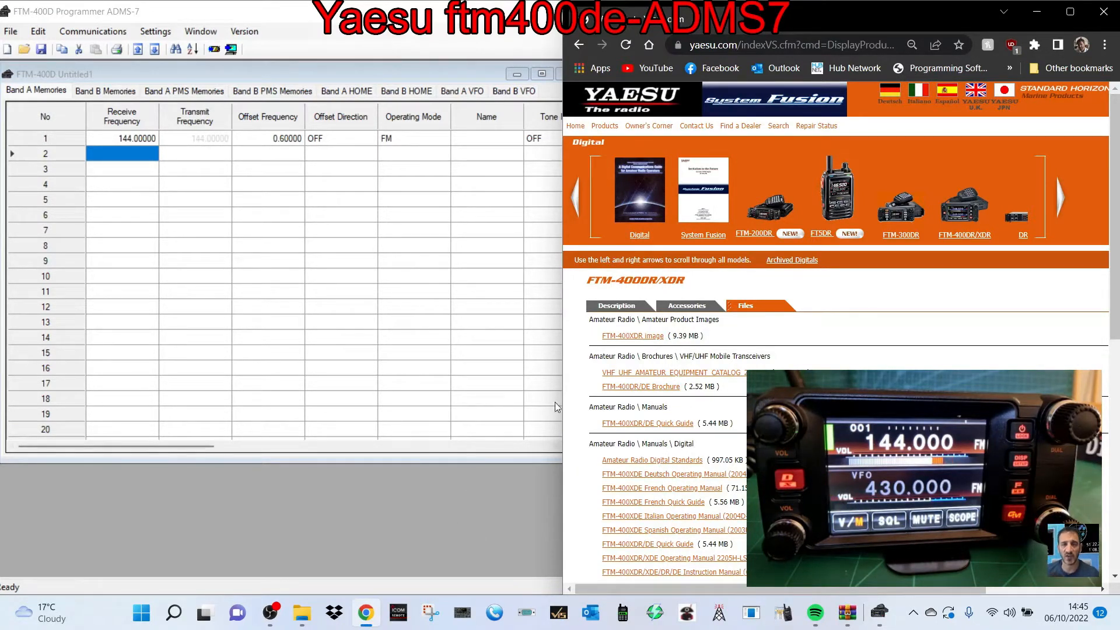
scroll(852, 298, "down", 5)
scroll(857, 309, "up", 5)
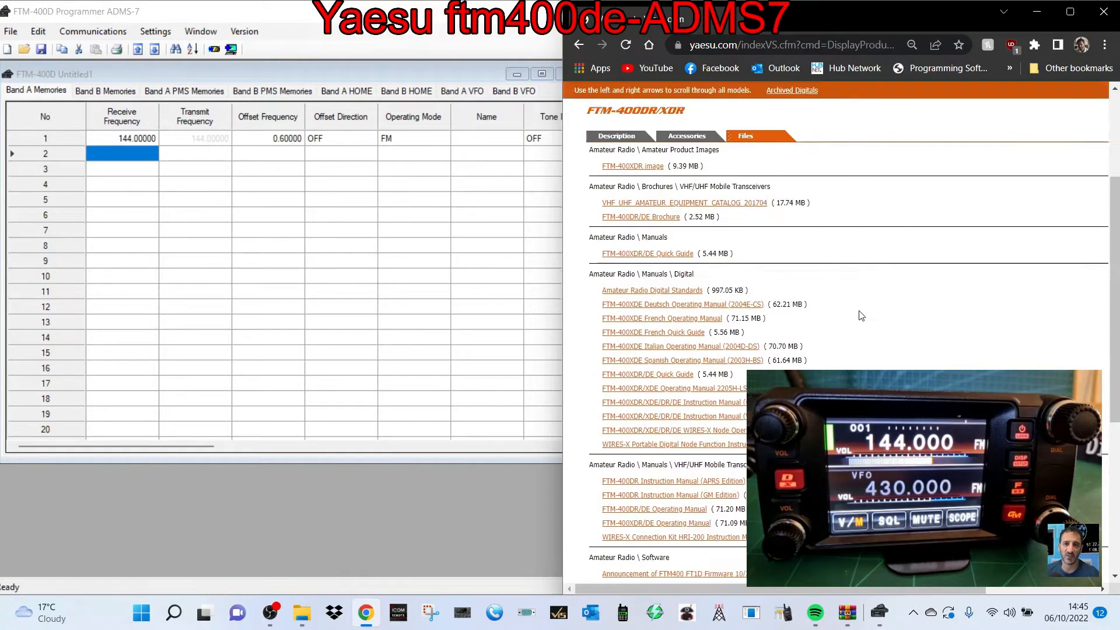
scroll(861, 315, "down", 8)
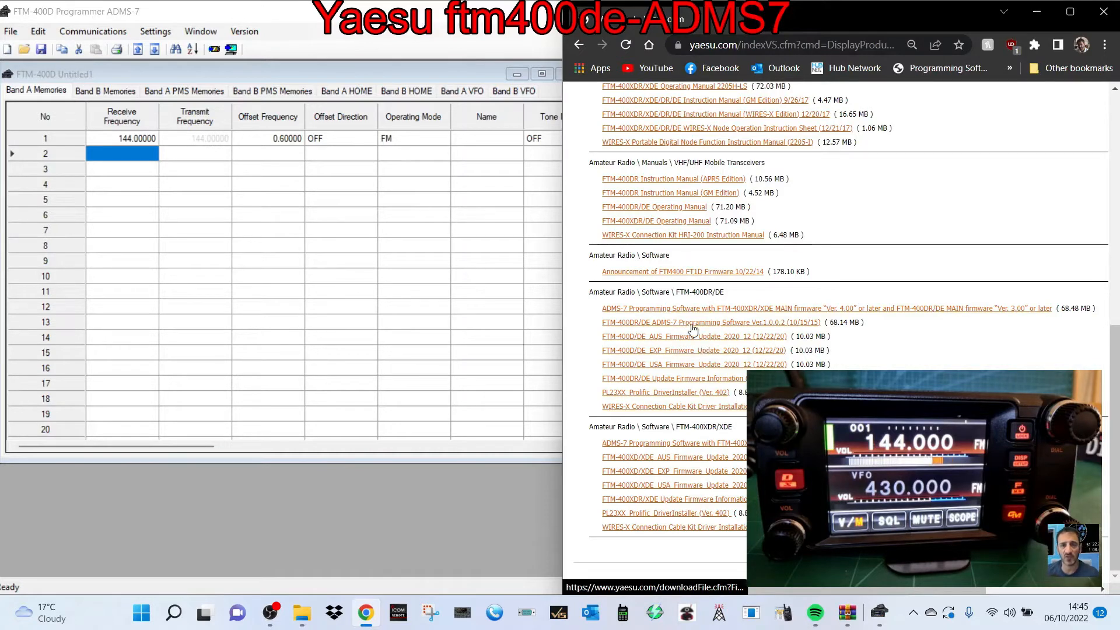
left_click(485, 498)
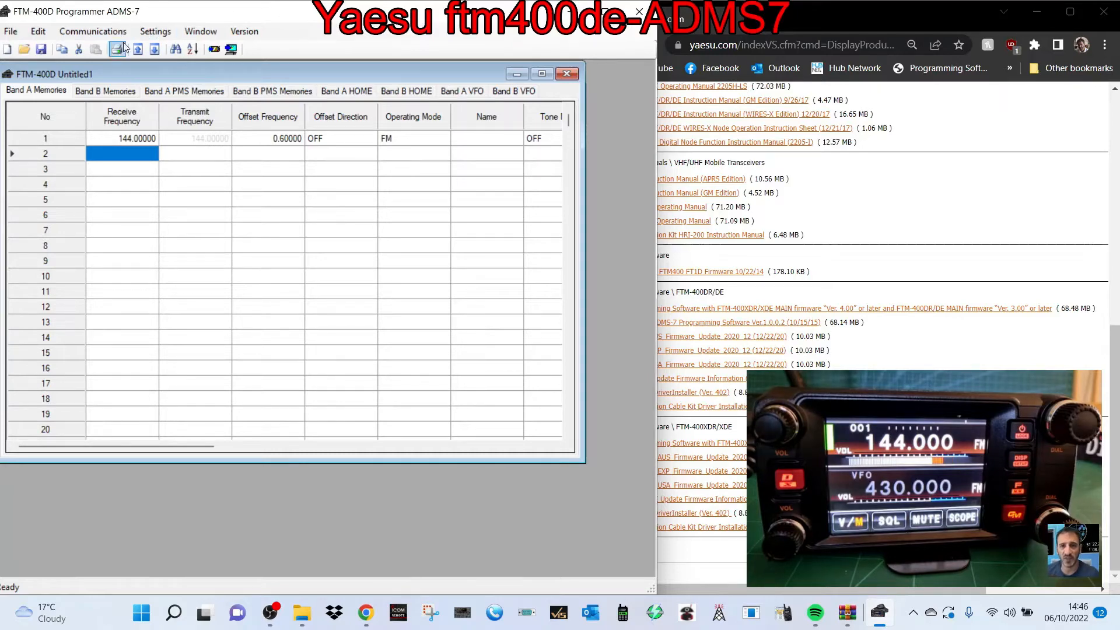
left_click(96, 34)
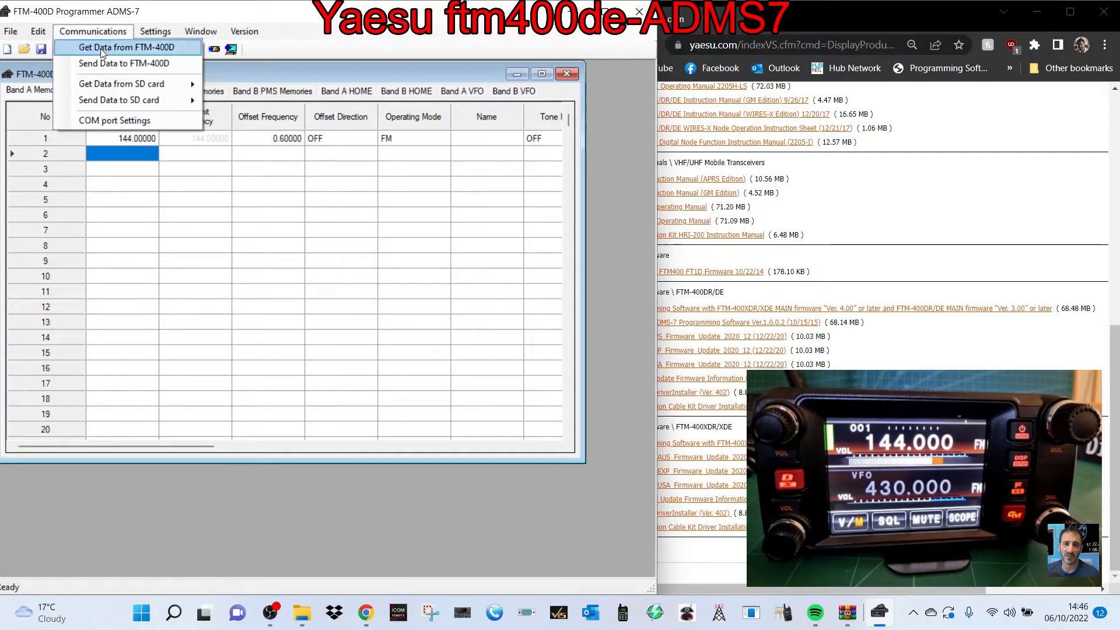
left_click(101, 49)
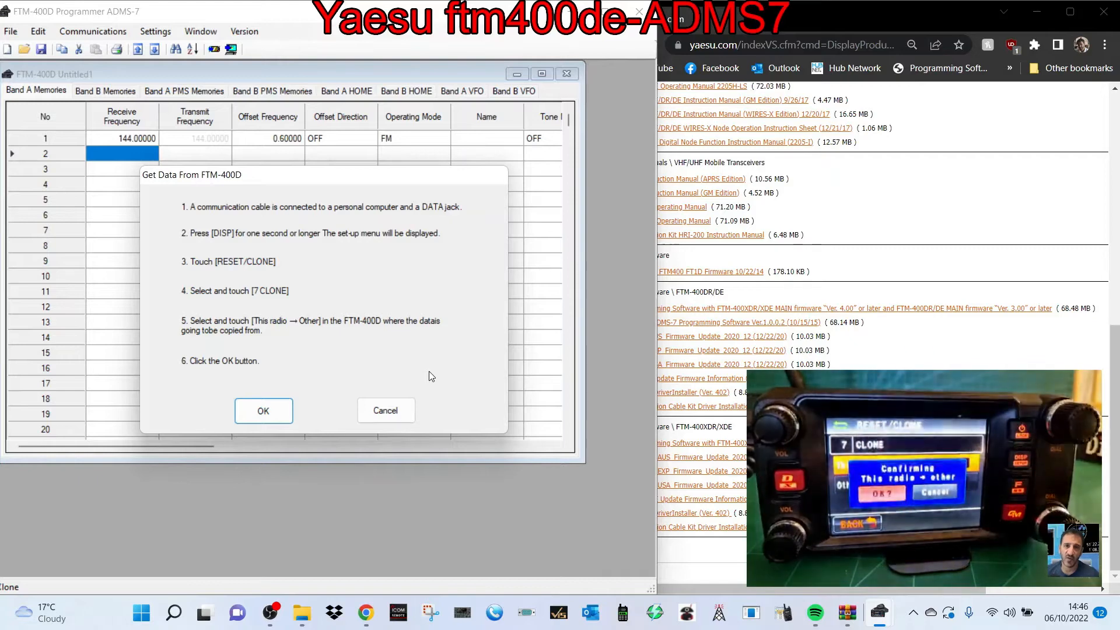
left_click(264, 412)
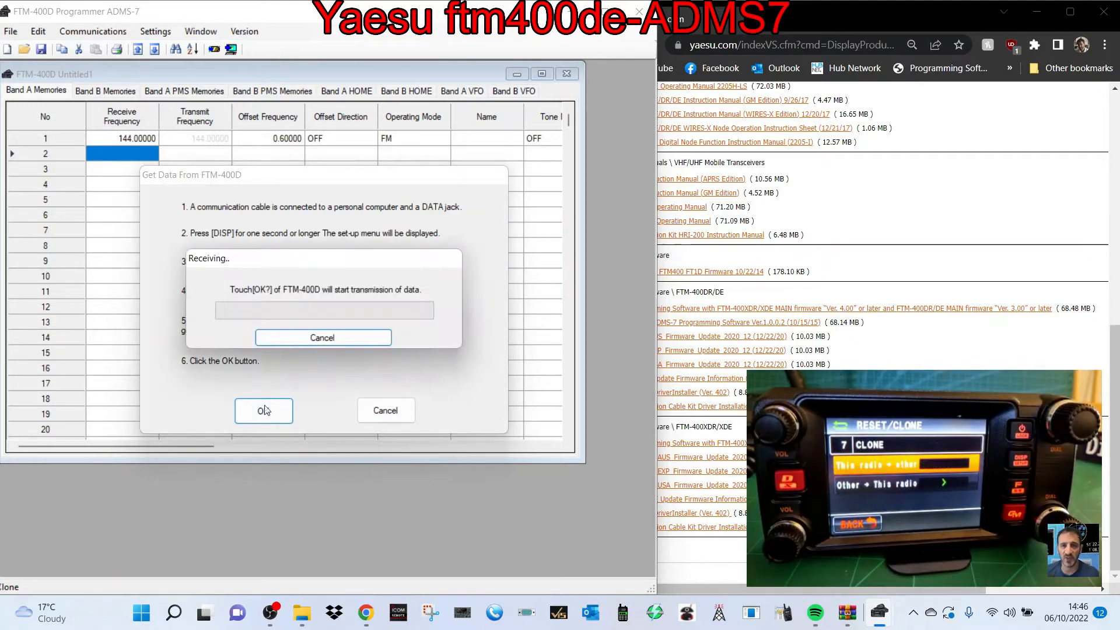
left_click(319, 337)
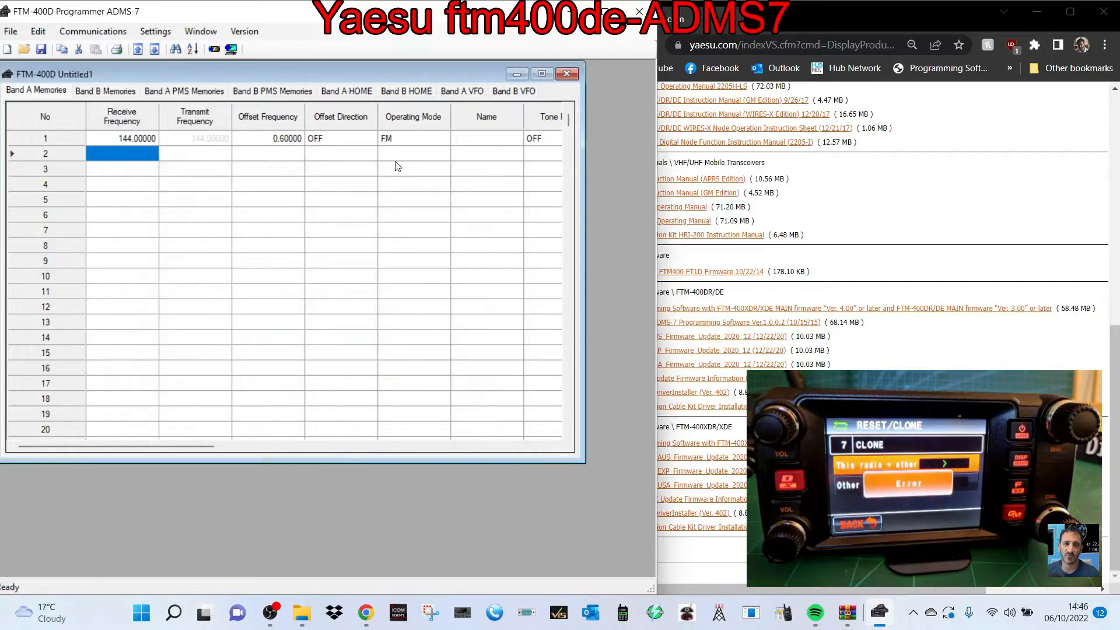
Read the data from the FTM-400D radio into the ADMS-7 programmer and close the completed transfer.
left_click(93, 31)
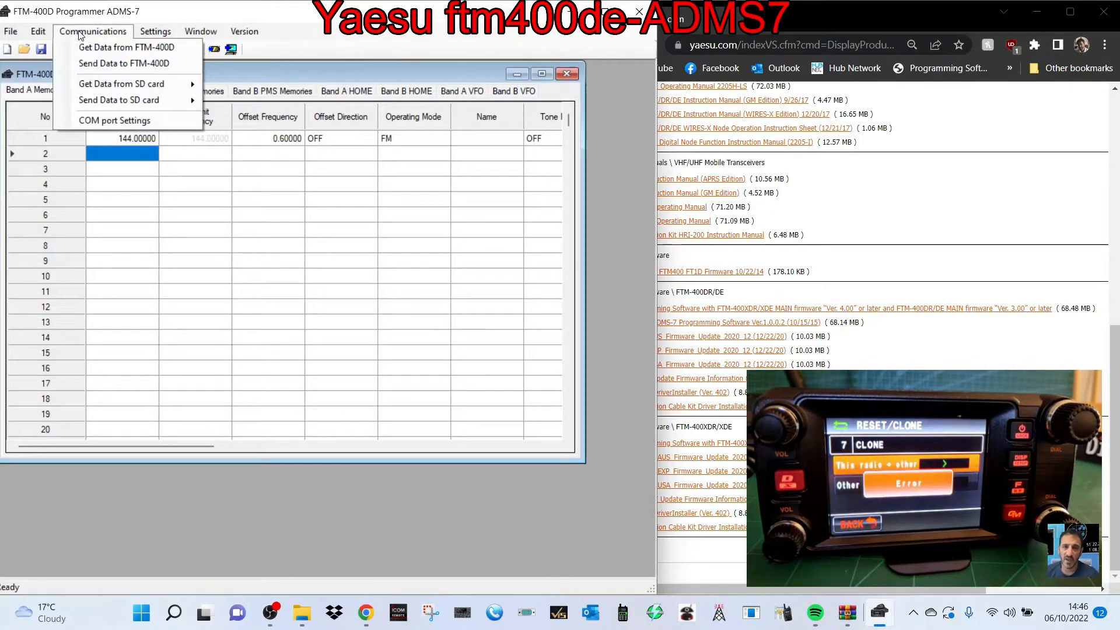
left_click(106, 49)
left_click(271, 412)
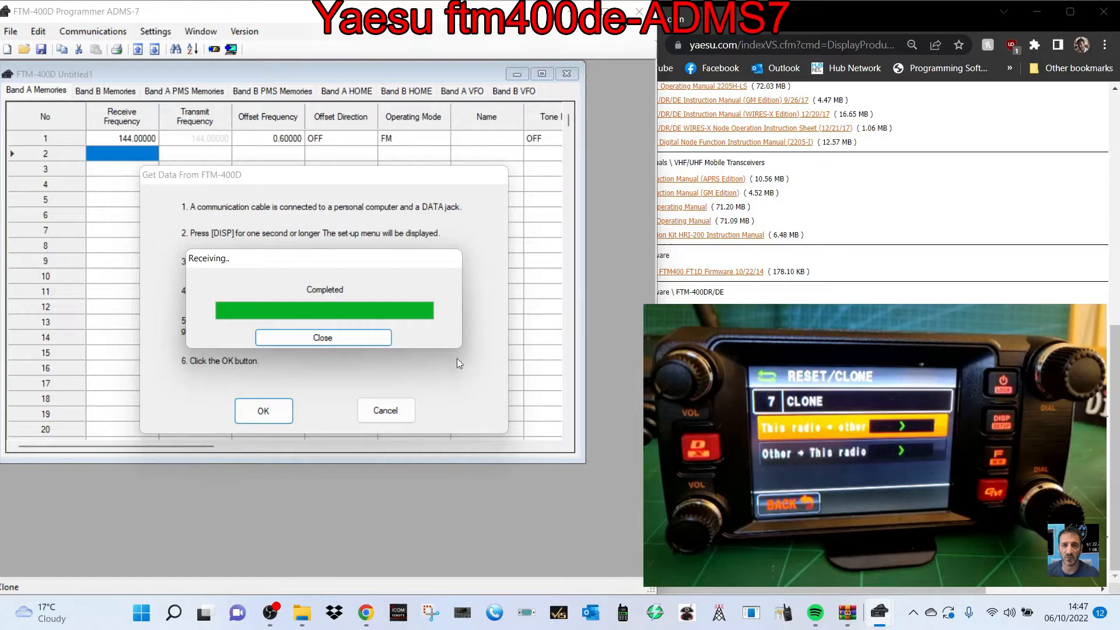
left_click(328, 341)
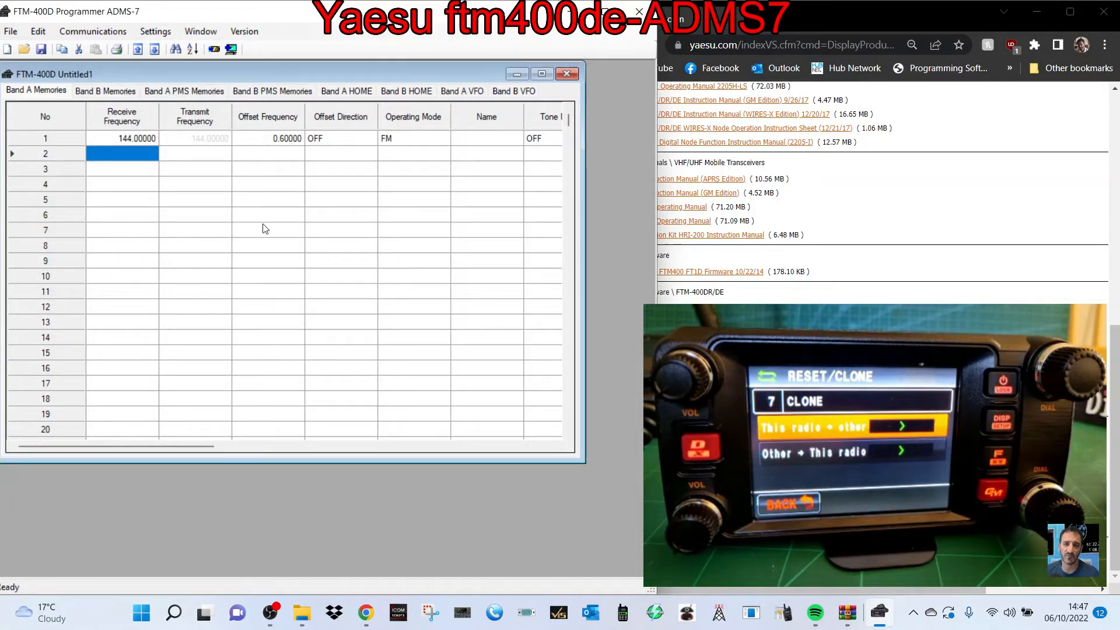
Maximize the programmer and enlarge the untitled memory window to show columns through Skip and rows through 26.
left_click(605, 11)
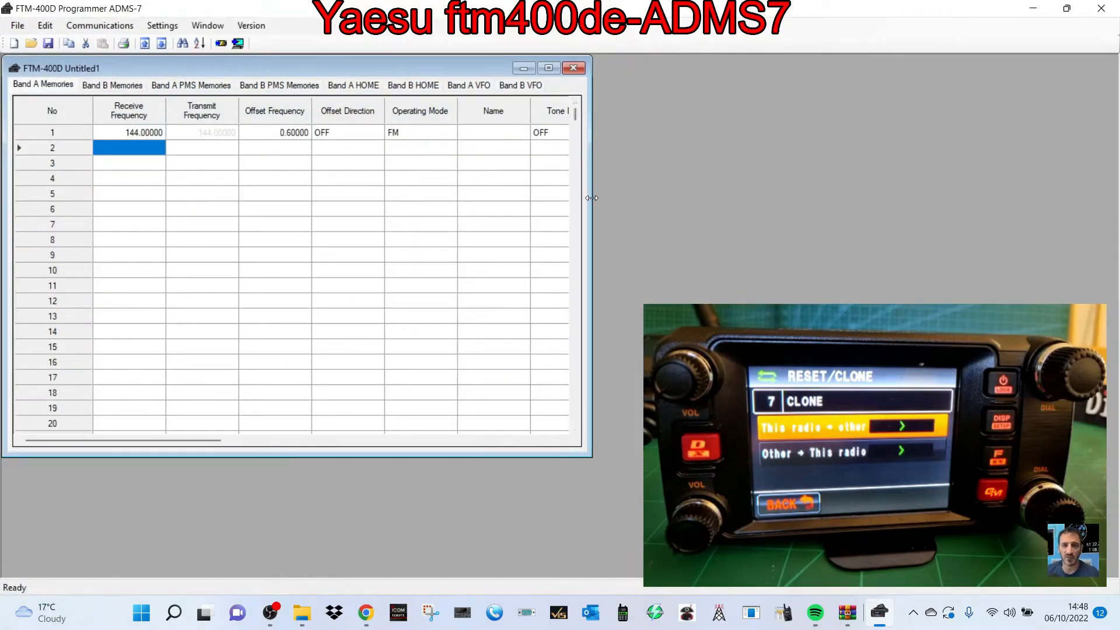
left_click_drag(592, 198, 906, 198)
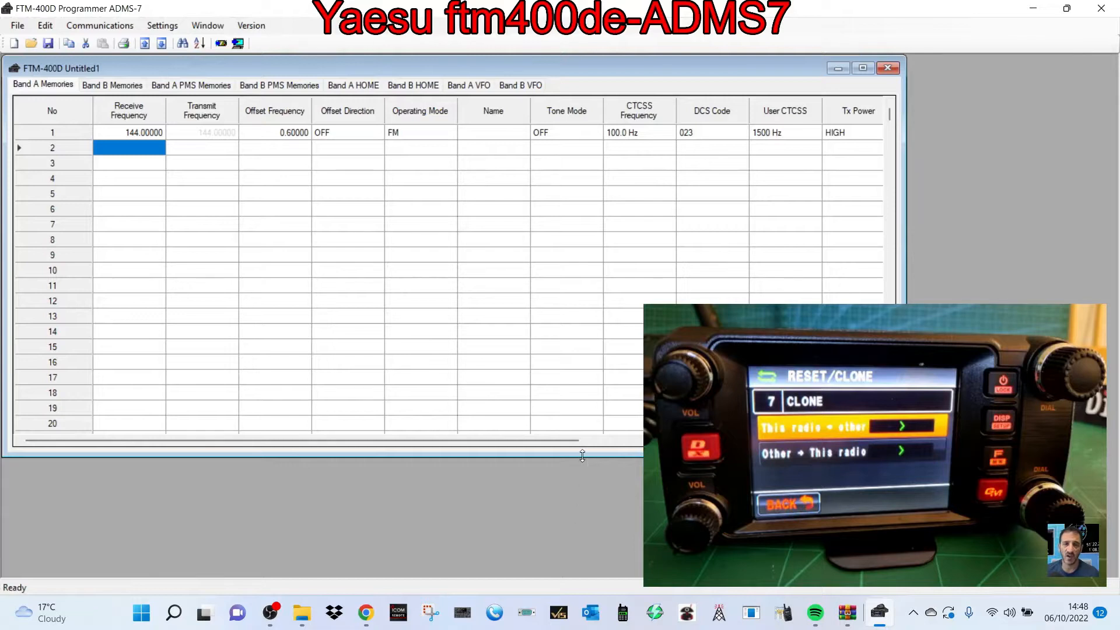
left_click_drag(582, 455, 582, 544)
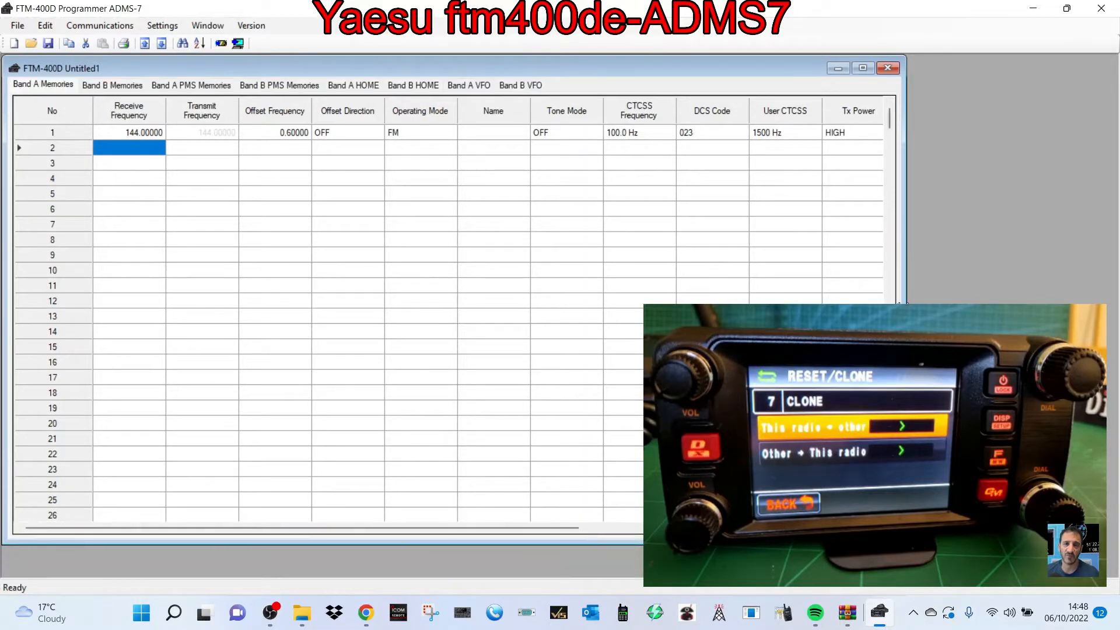
left_click_drag(905, 222, 1020, 221)
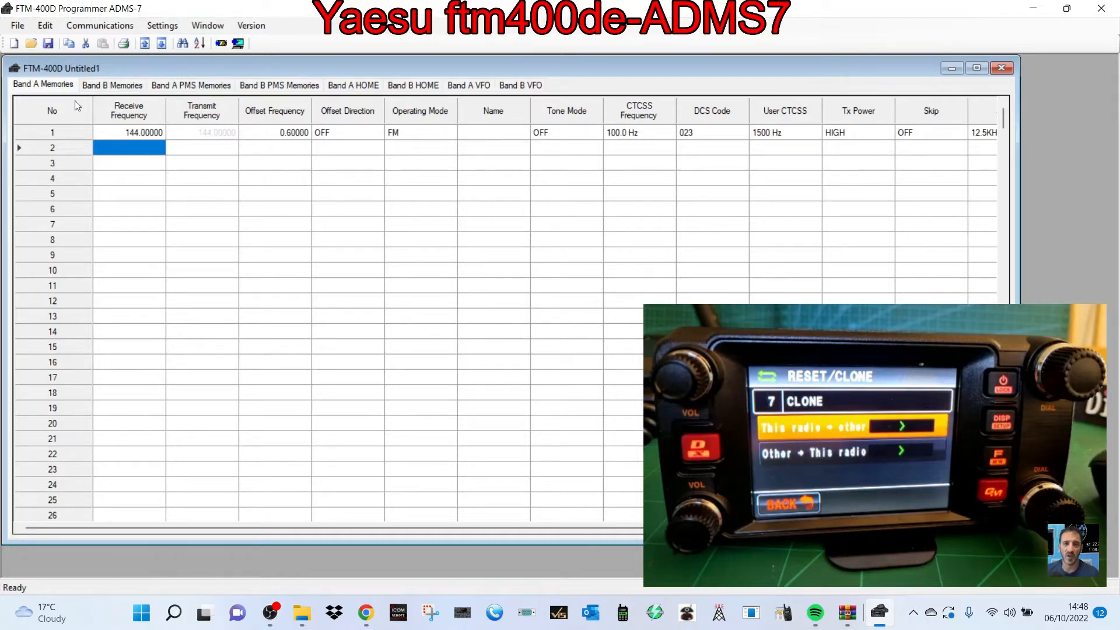
Review the Band B, PMS, HOME and VFO channel tables, then return to the Band A memories.
left_click(119, 87)
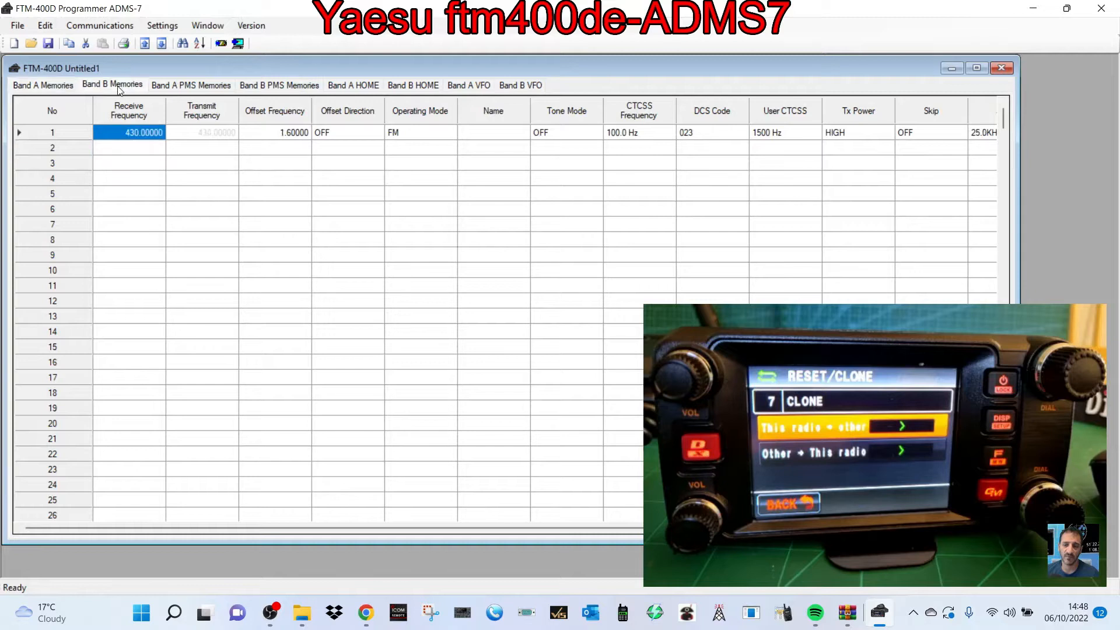
left_click(225, 87)
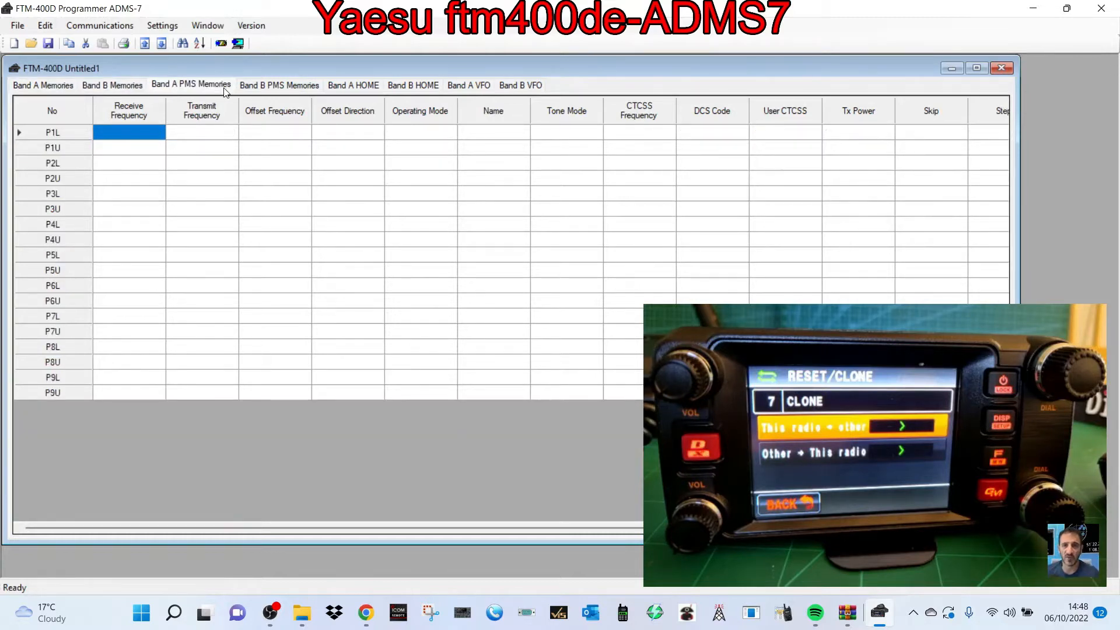
left_click(296, 92)
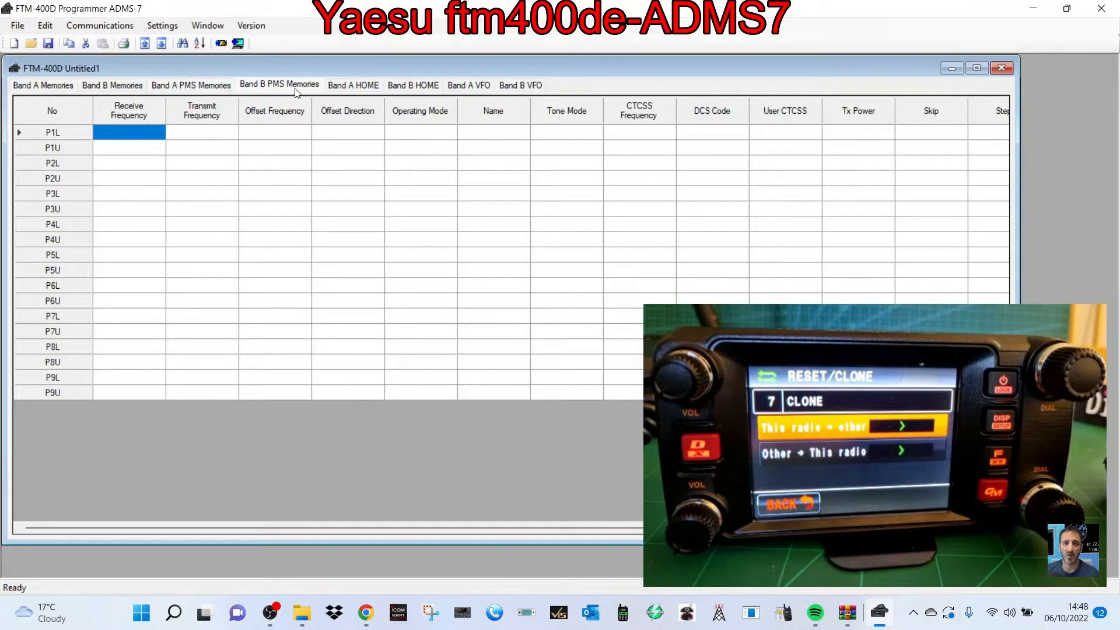
left_click(360, 92)
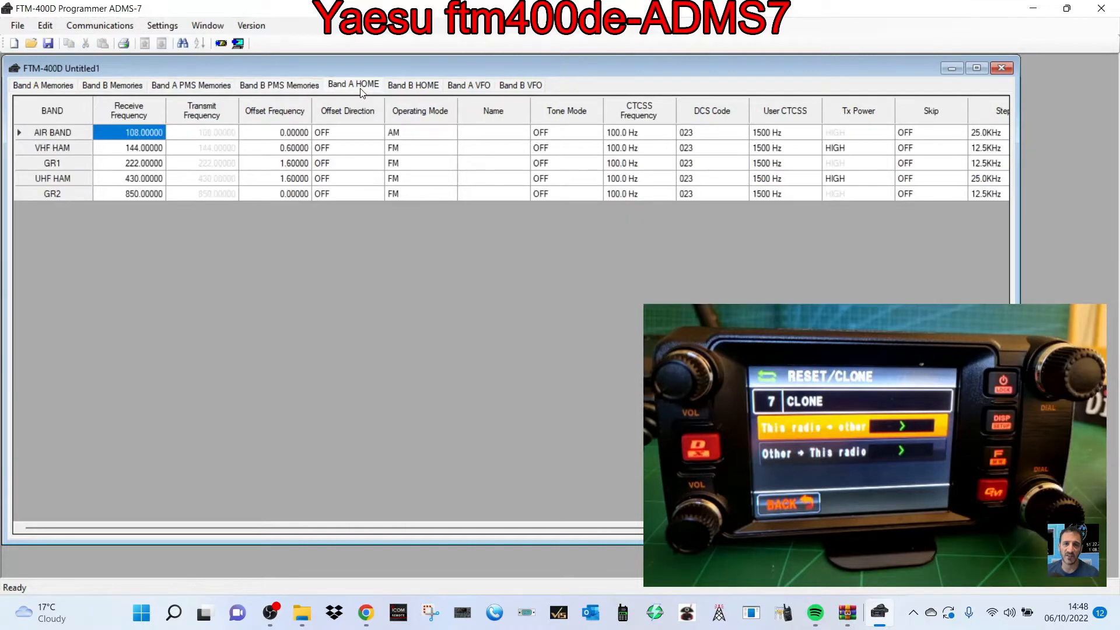
left_click(439, 92)
left_click(466, 88)
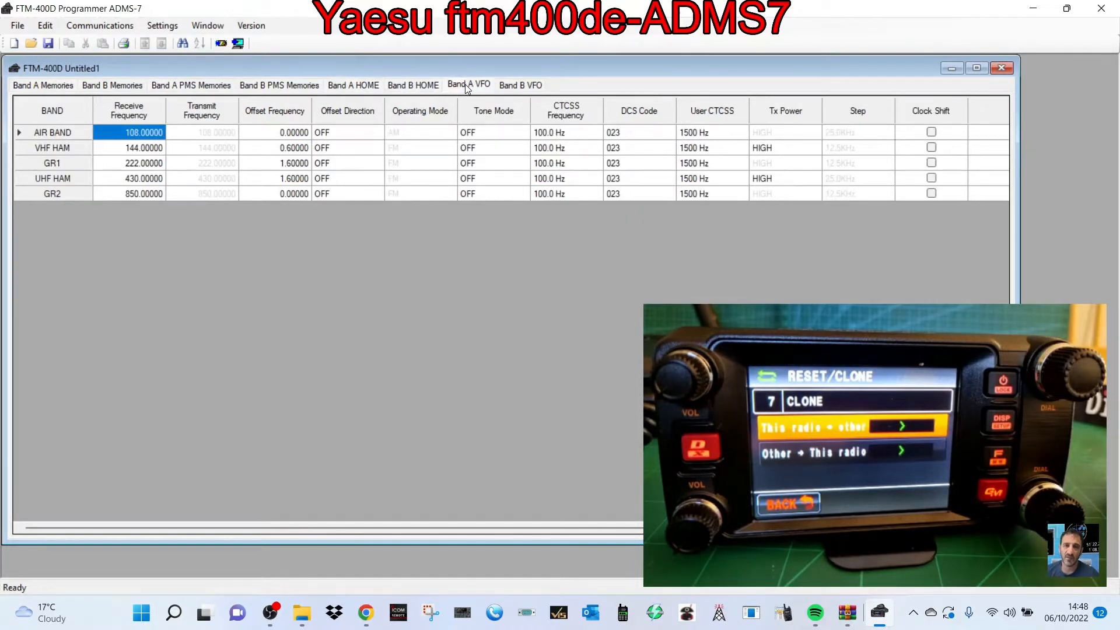
left_click(515, 87)
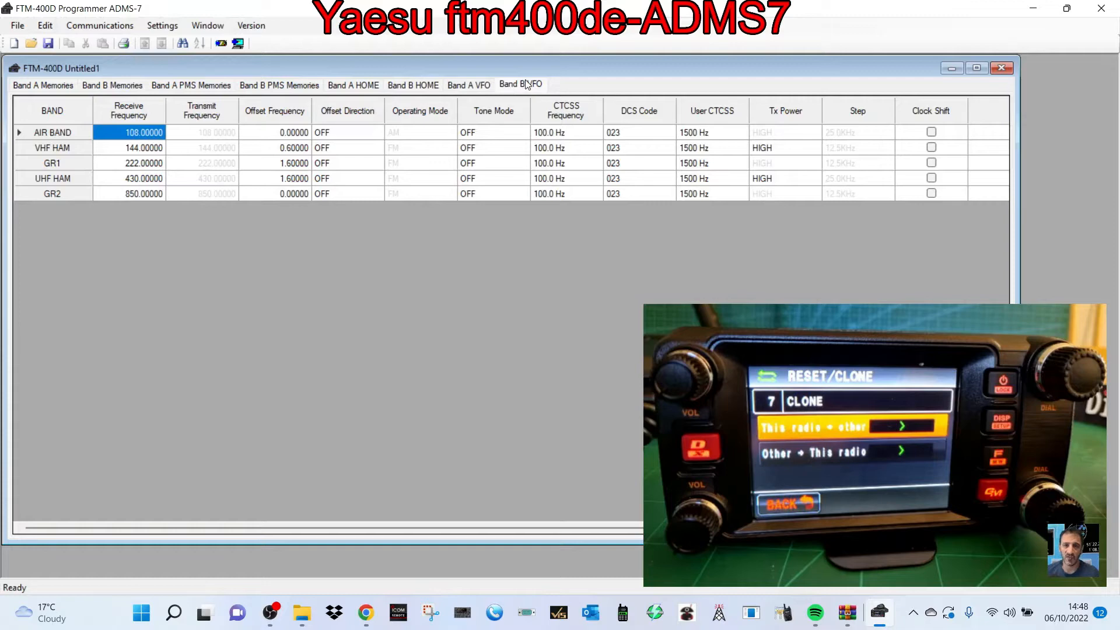
left_click(53, 87)
Open the radio's SetMode settings, reposition the dialog and display the GM and WIRES-X settings.
left_click(155, 27)
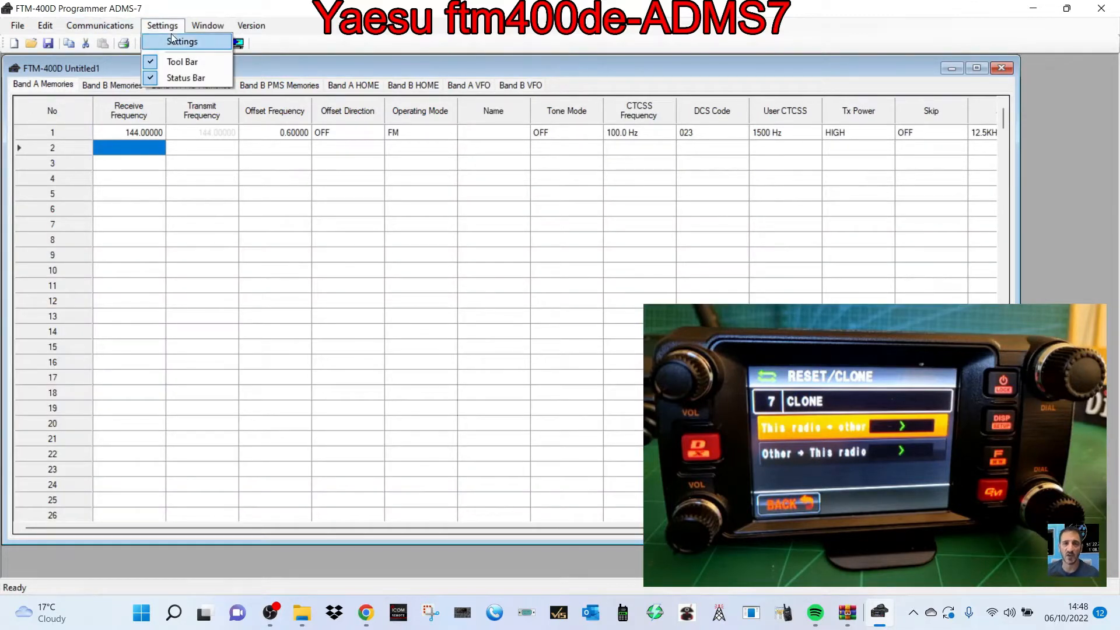
left_click(173, 39)
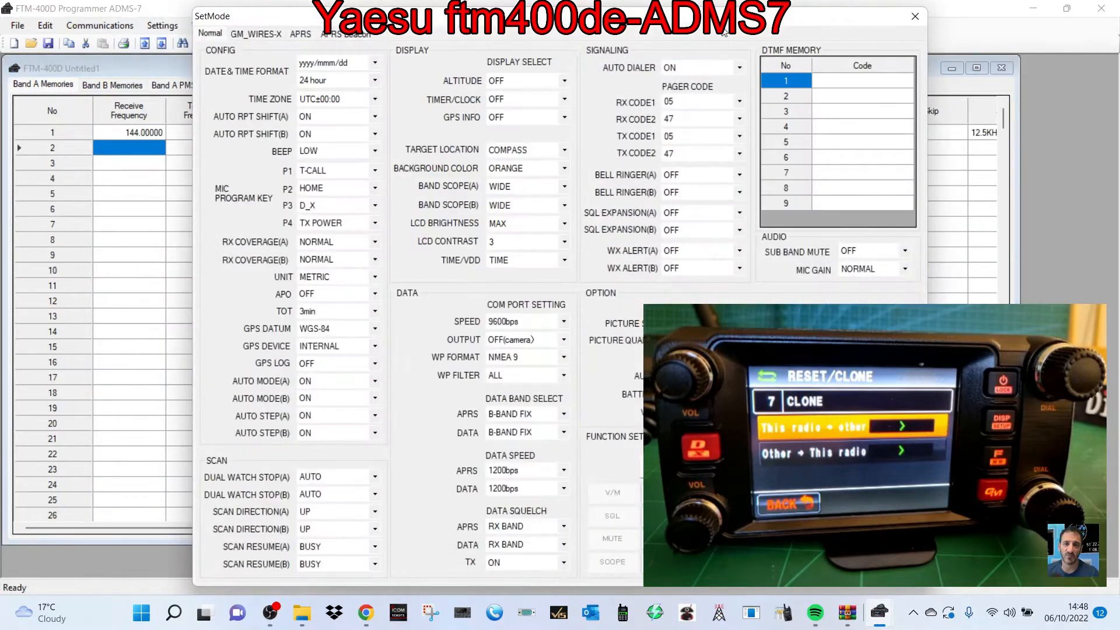
left_click_drag(527, 20, 371, 18)
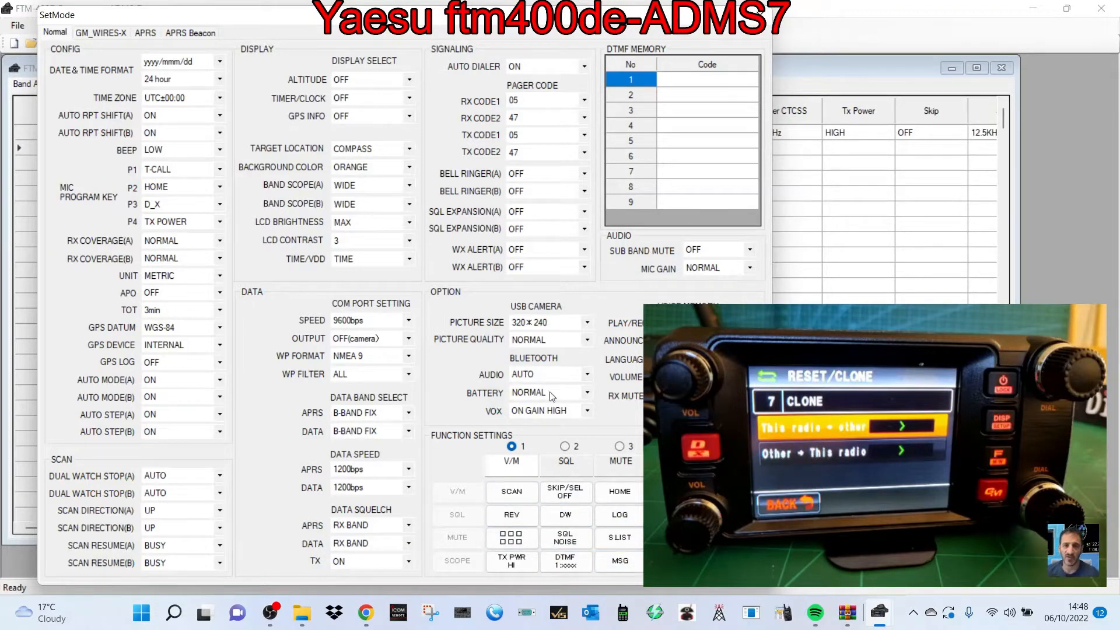
left_click(98, 33)
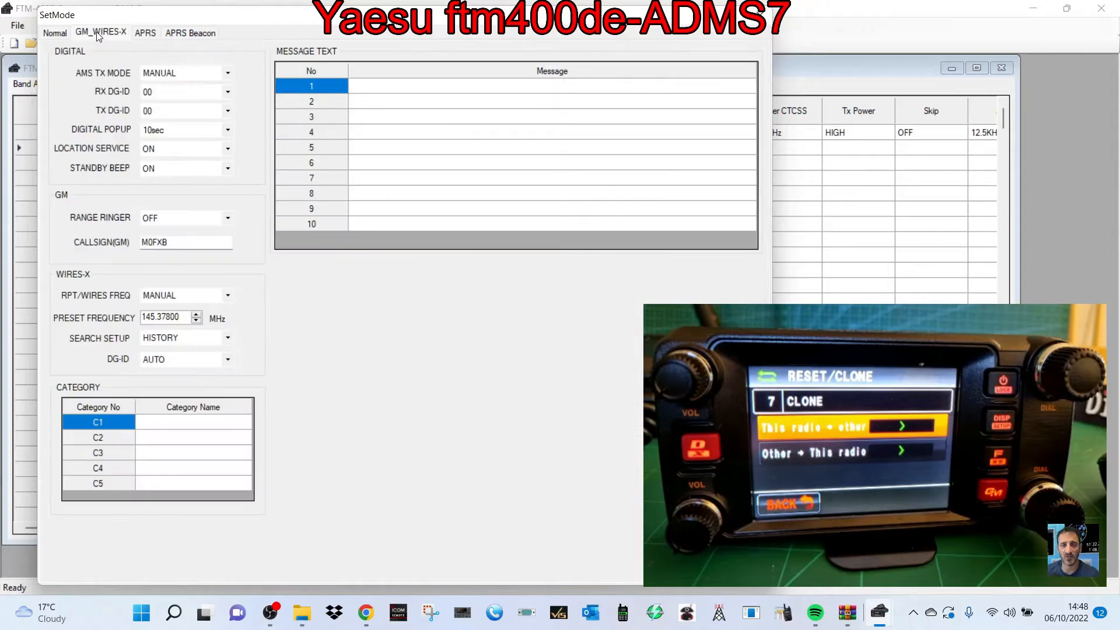
Enter the operator's callsign as the APRS callsign and set its suffix to -9.
left_click(144, 35)
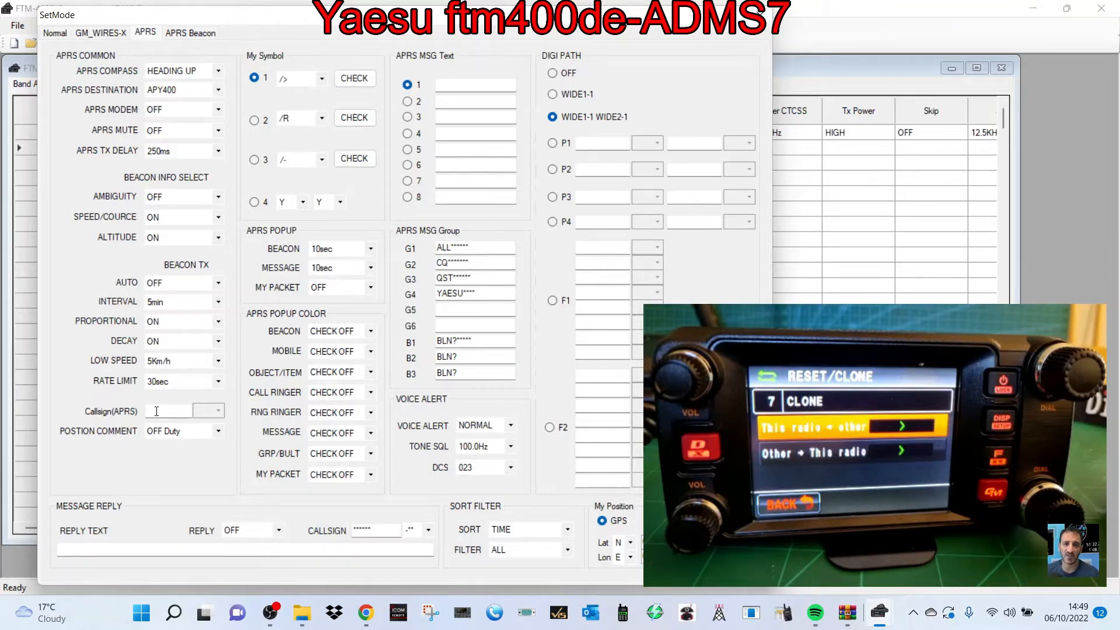
type("M0FXB")
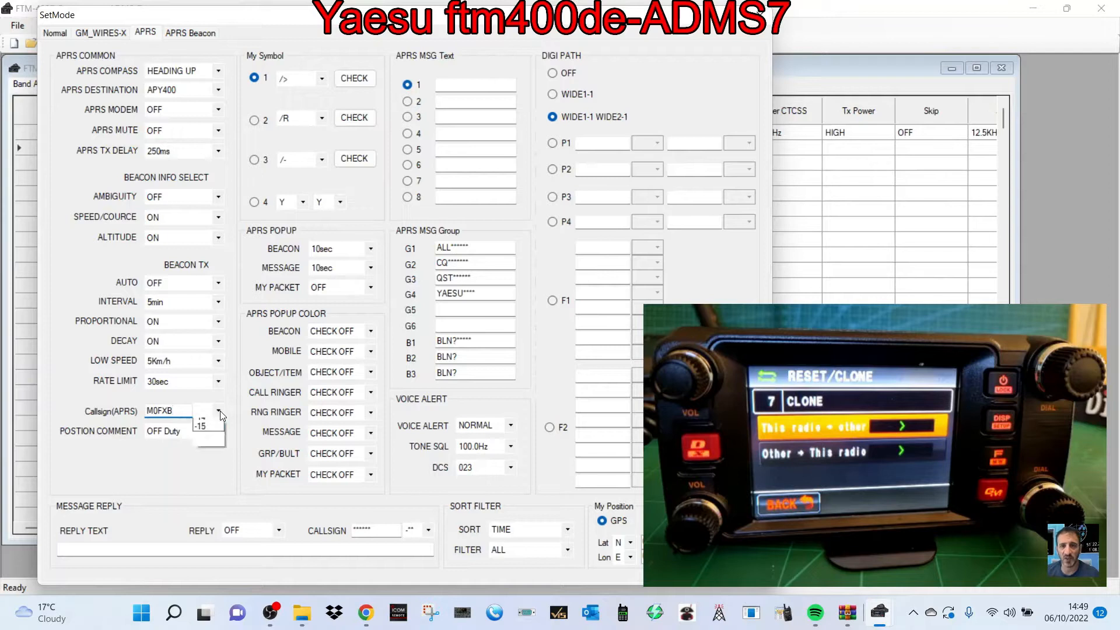
left_click(204, 509)
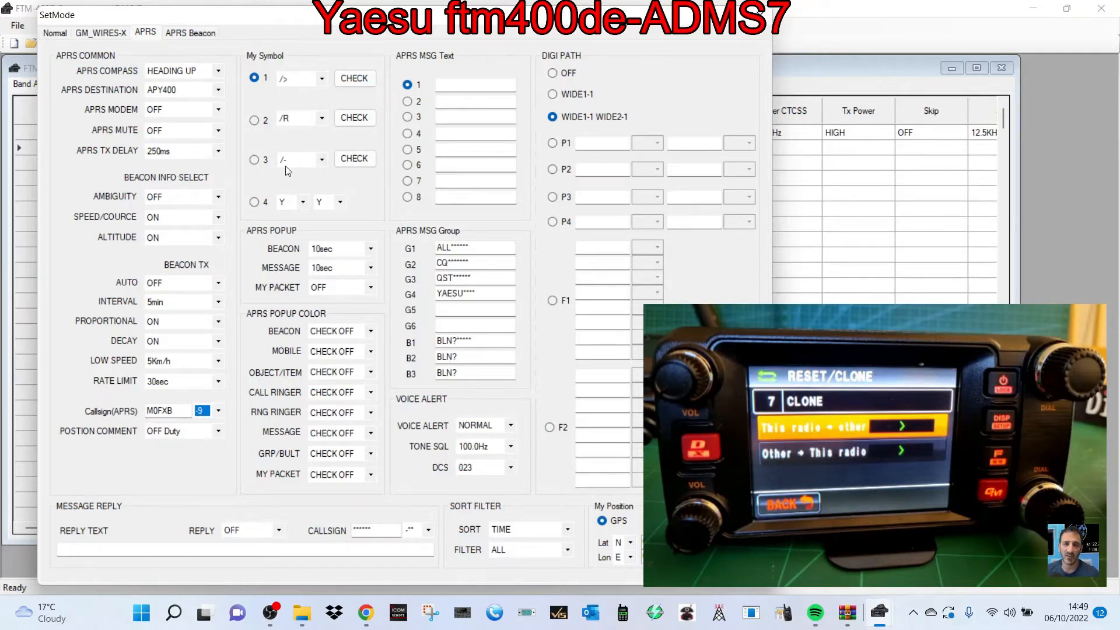
Set APRS My Symbol 1 to /C, previewing its icon before and after the change, and preview the icon of symbol 2.
left_click(367, 79)
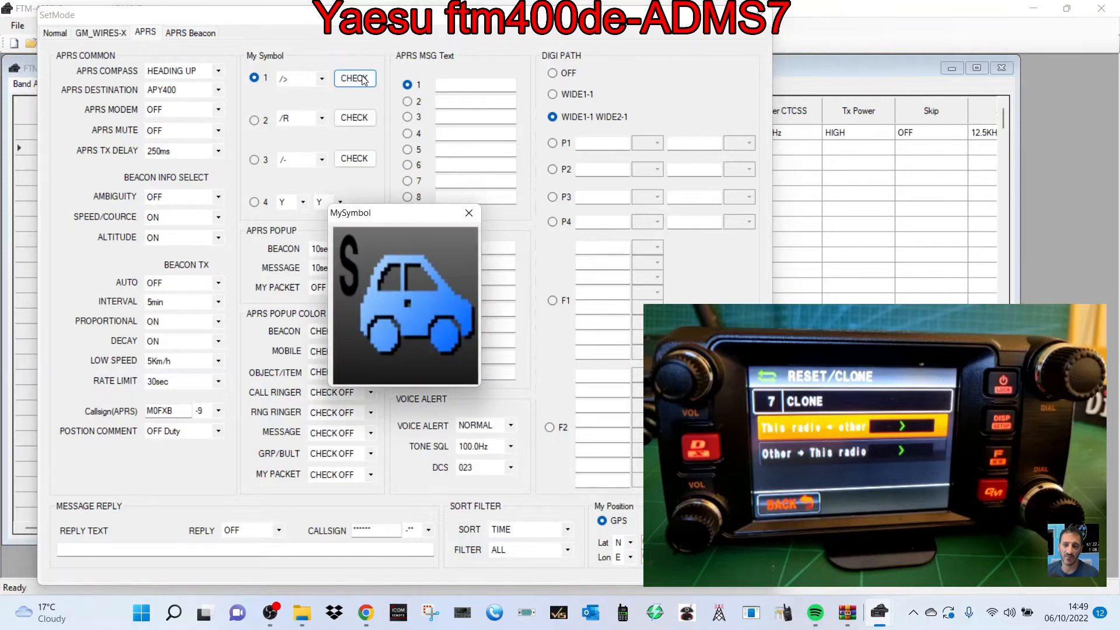
left_click(471, 210)
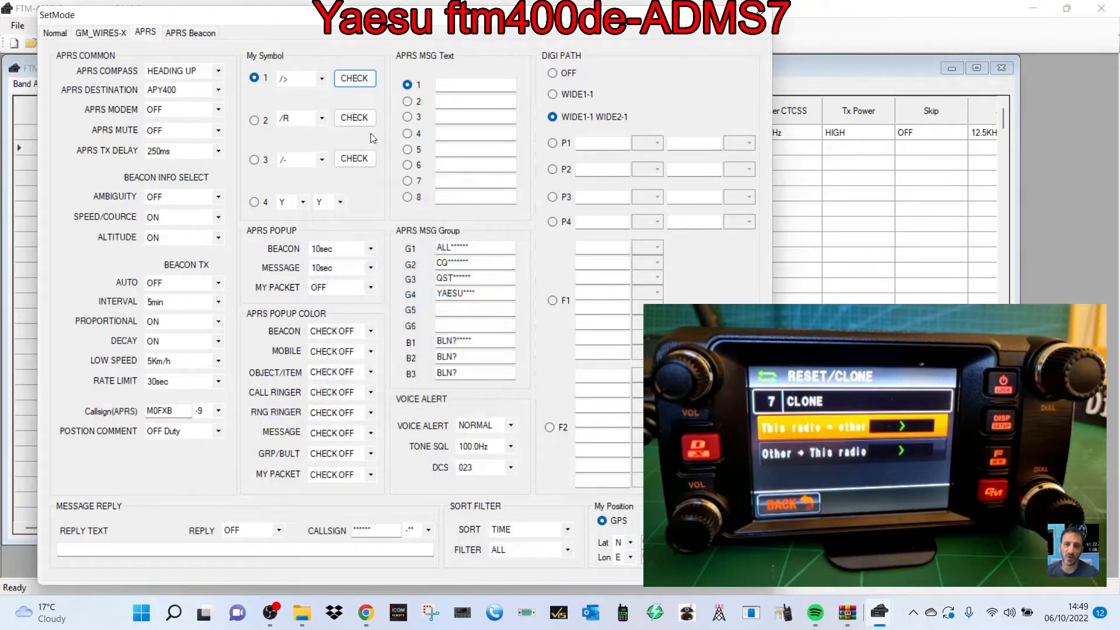
left_click(321, 82)
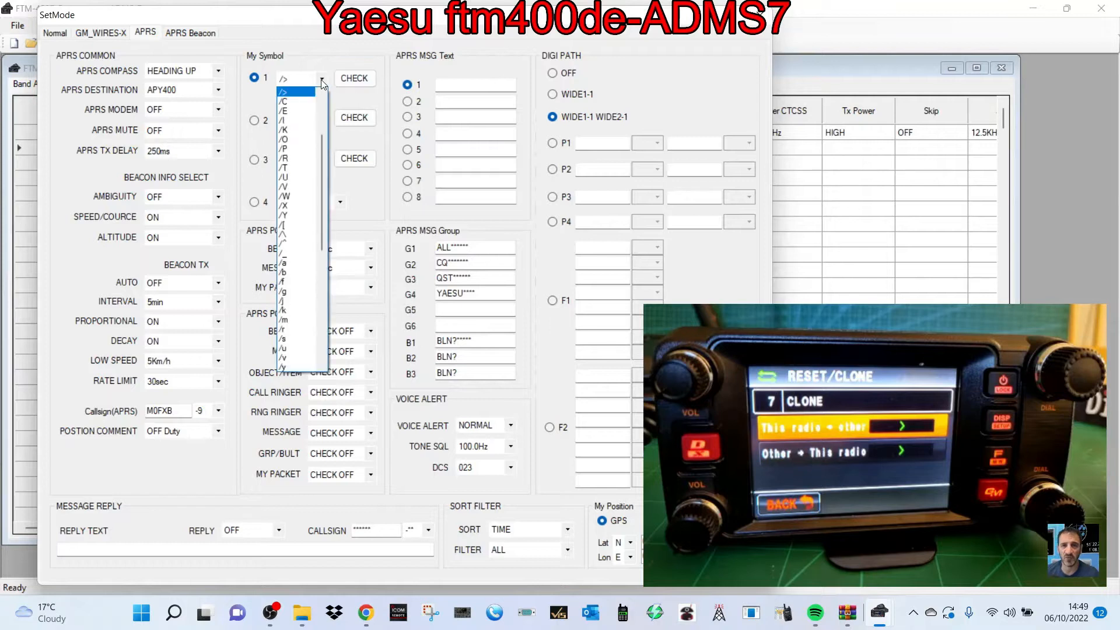
left_click(321, 81)
left_click(323, 82)
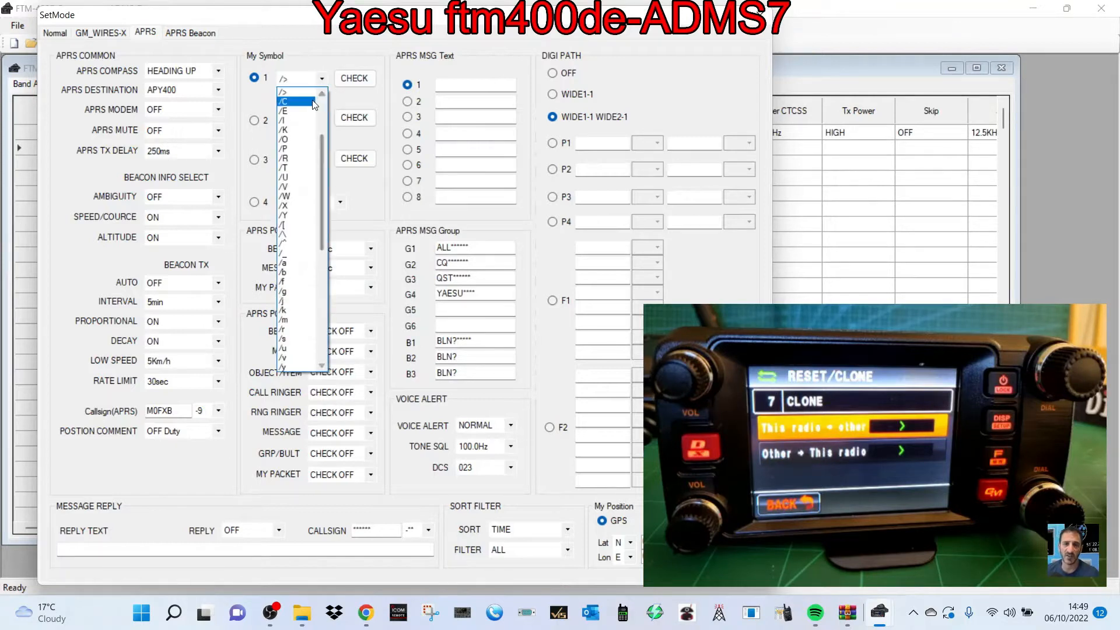
left_click(298, 99)
left_click(357, 82)
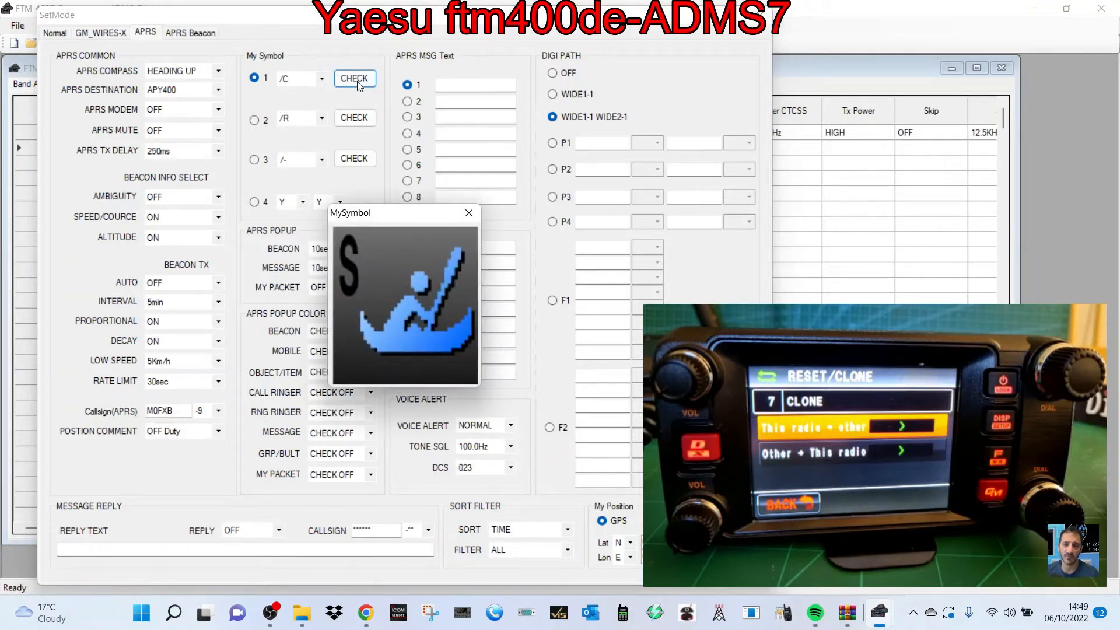
left_click(468, 214)
left_click(346, 119)
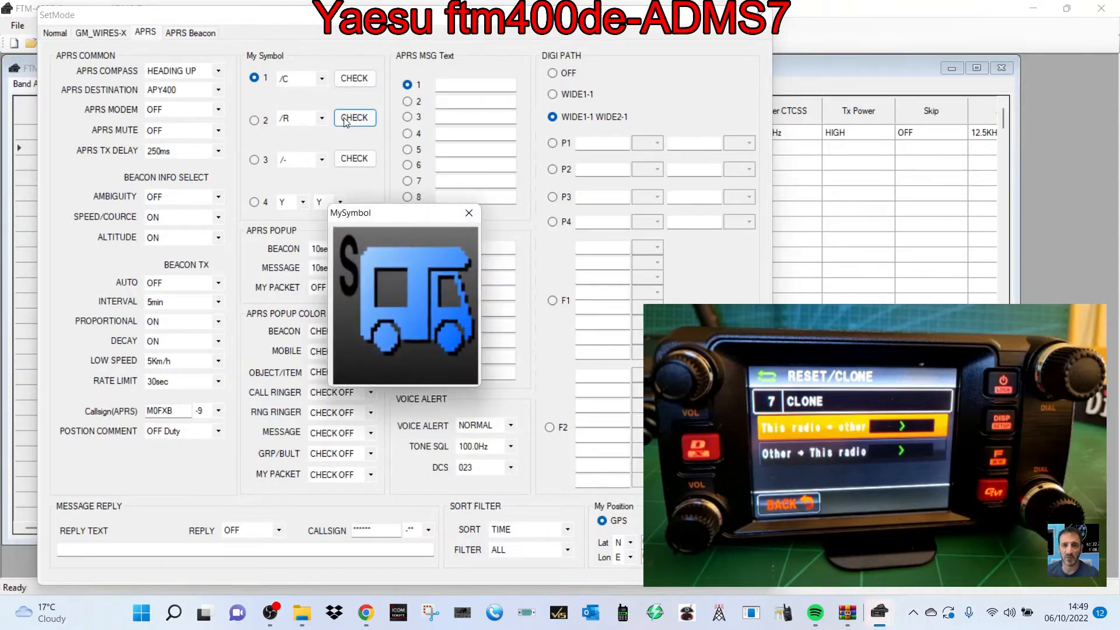
left_click(469, 213)
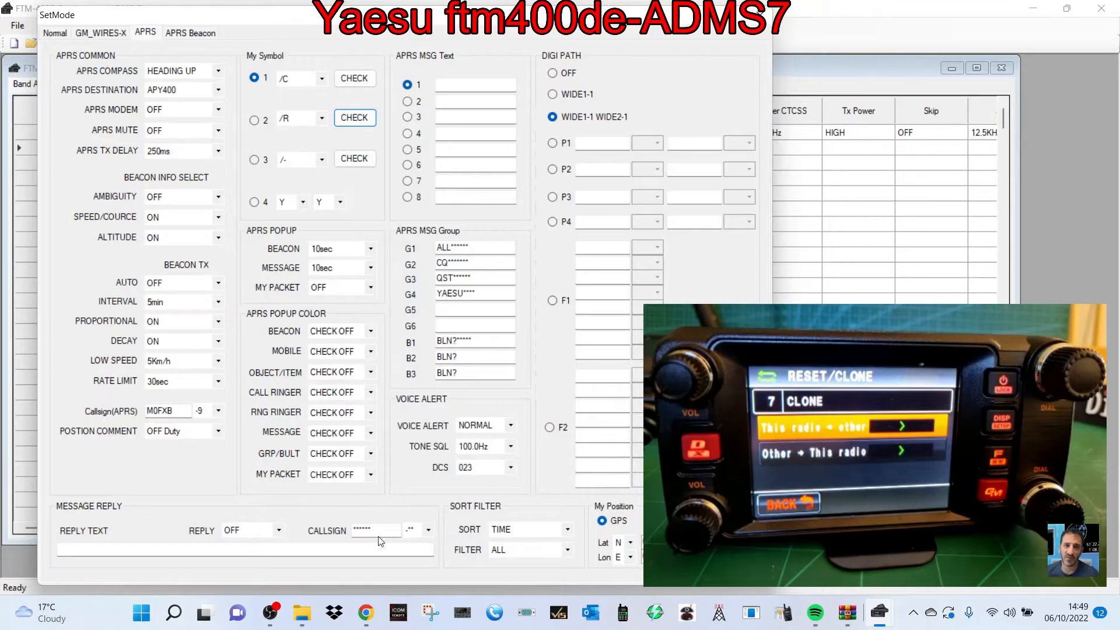
Choose -9 as the message reply callsign suffix and replace the placeholder with the operator's callsign.
left_click(431, 532)
left_click(430, 532)
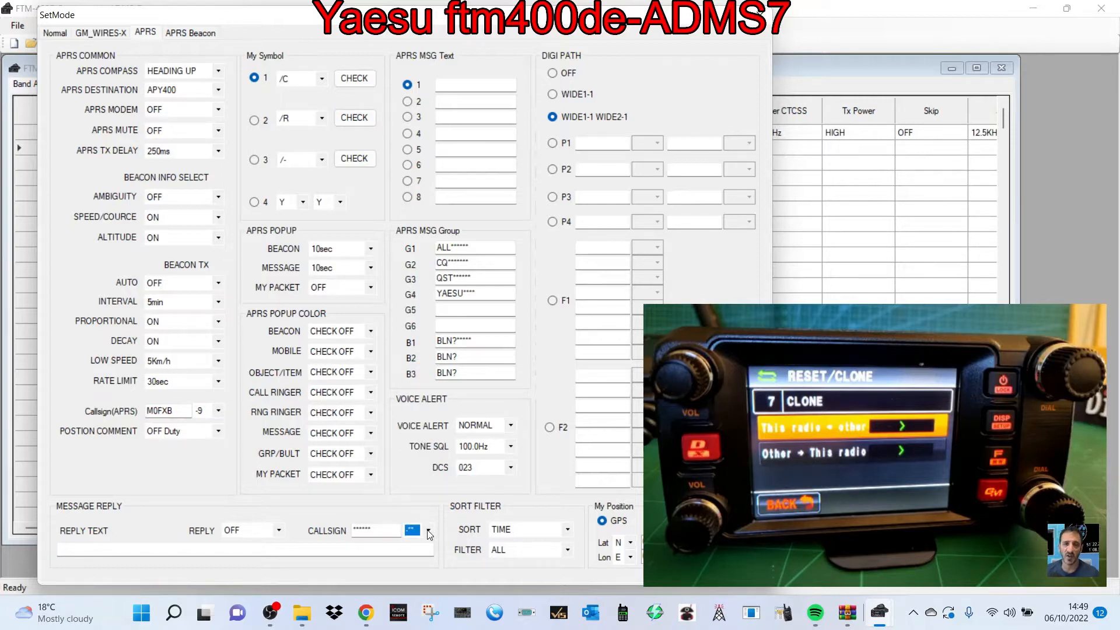
left_click(429, 532)
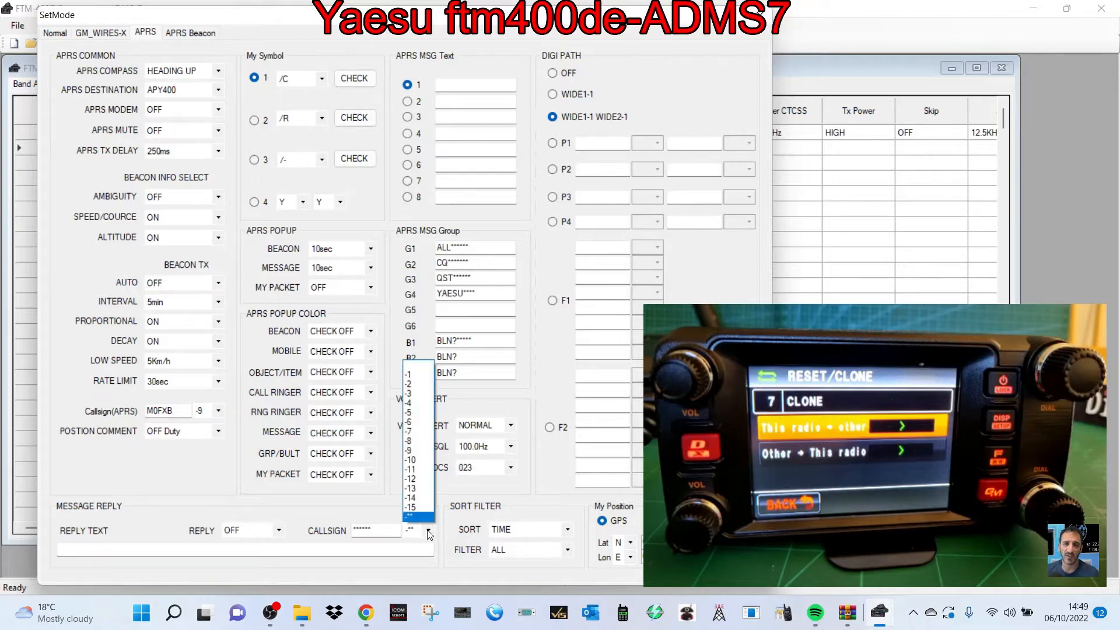
left_click(411, 453)
left_click(380, 527)
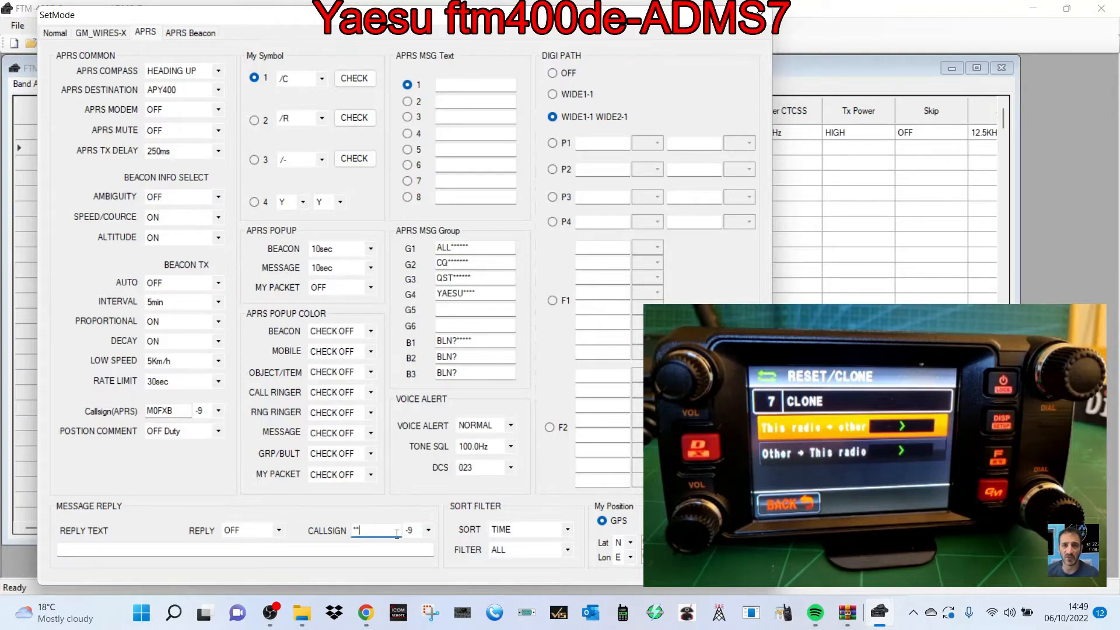
key("BackSpace")
key("BackSpace")
type("M0FXB")
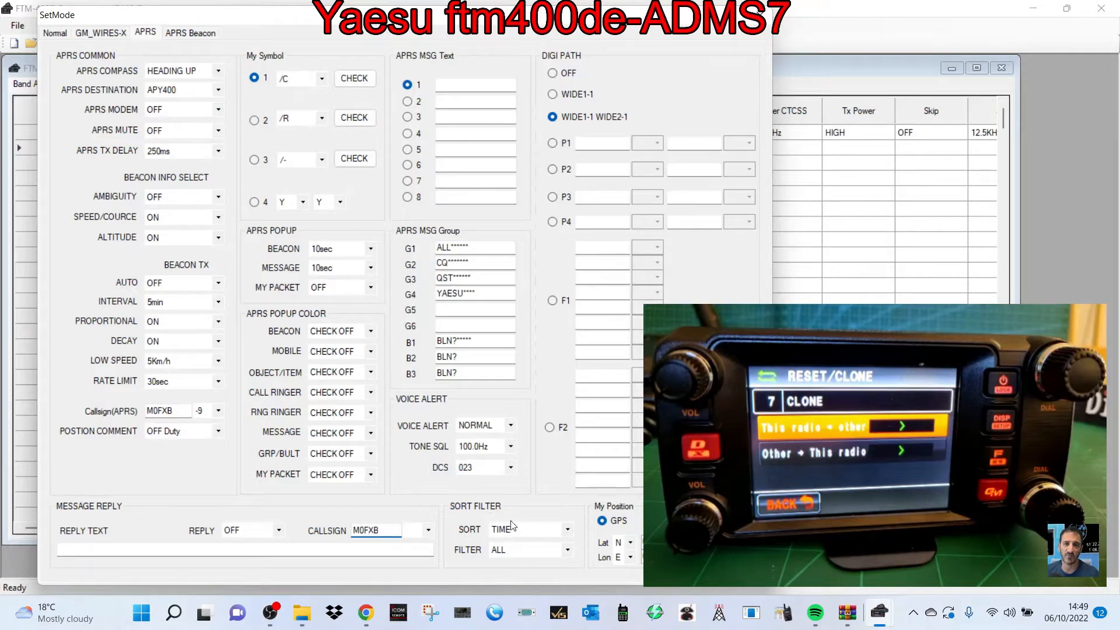
Fill APRS message text 1 with a capitalised greeting made of HI, the first name and SW UK.
left_click(465, 86)
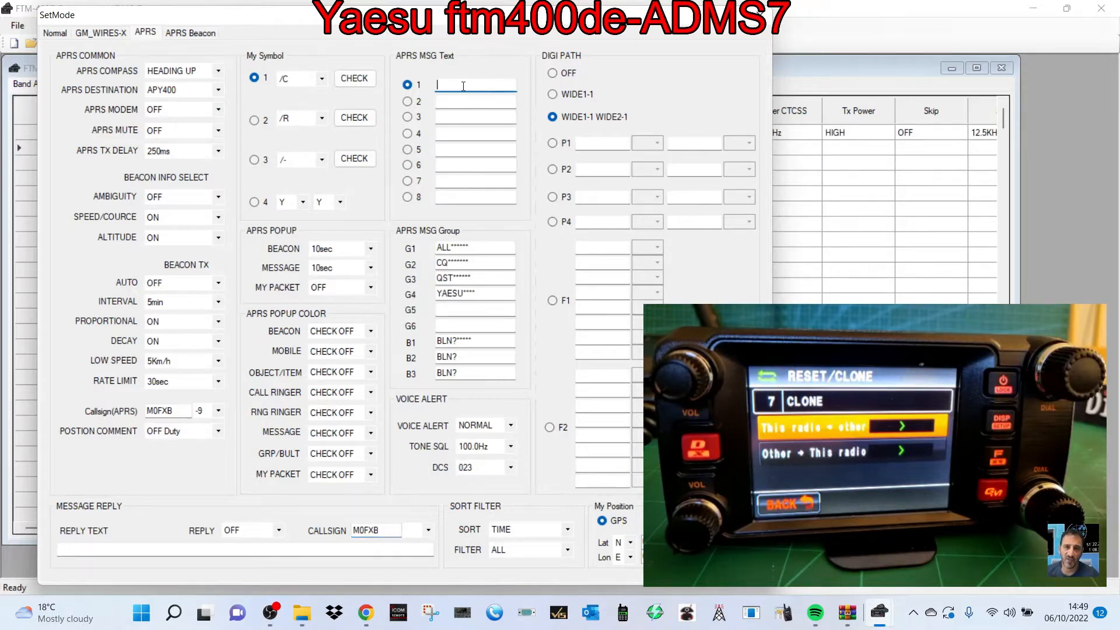
key("Caps_Lock")
key("Caps_Lock")
key("Caps_Lock")
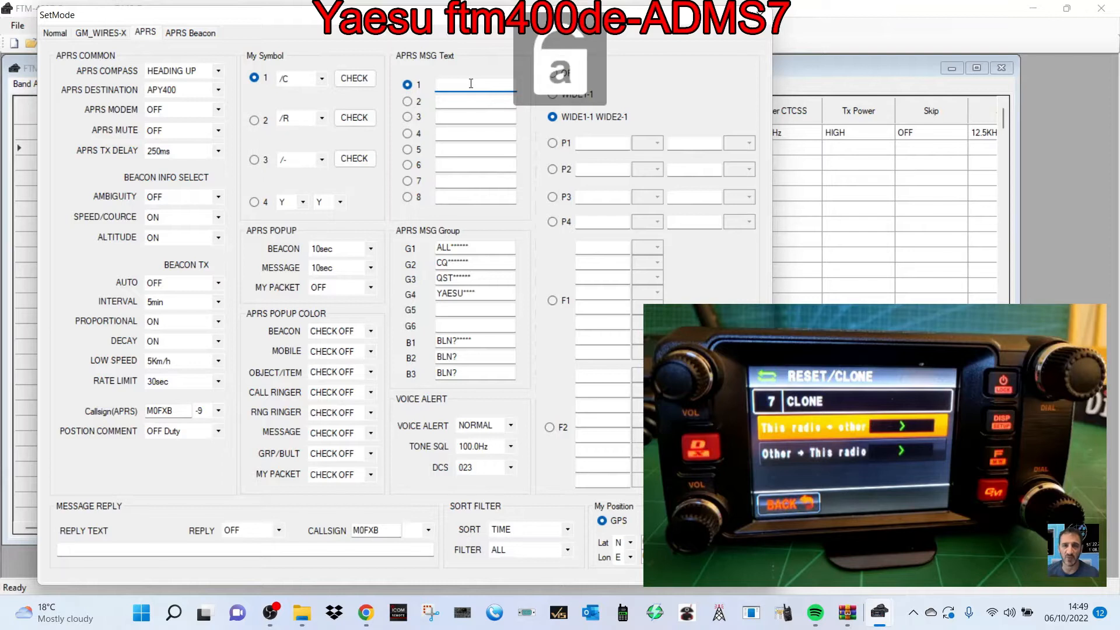
type("HI ")
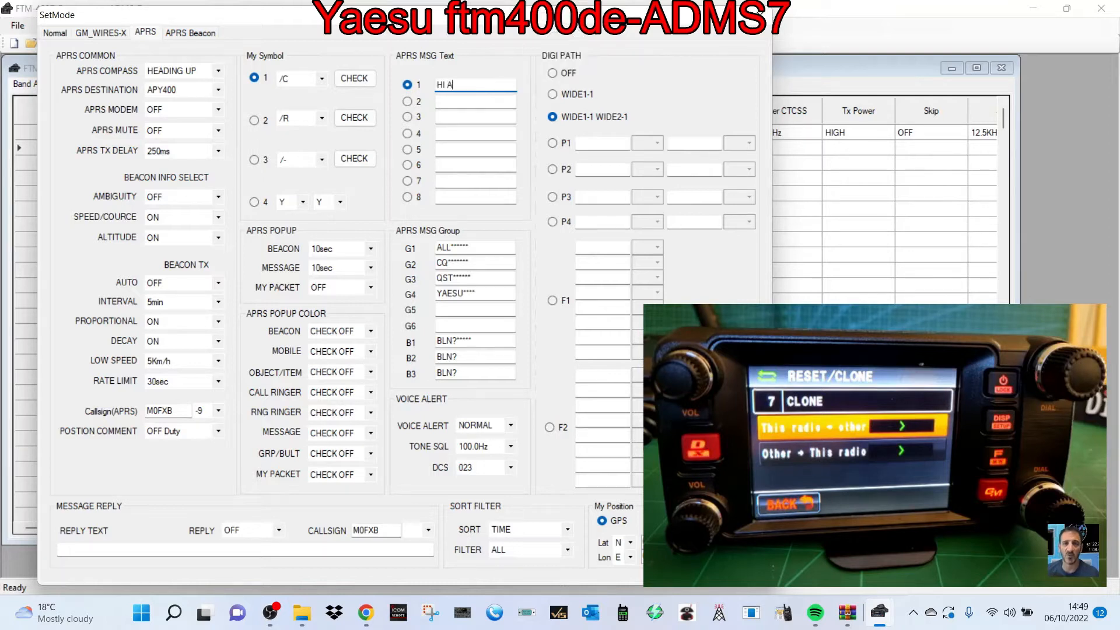
type("ANDREAS SW UK")
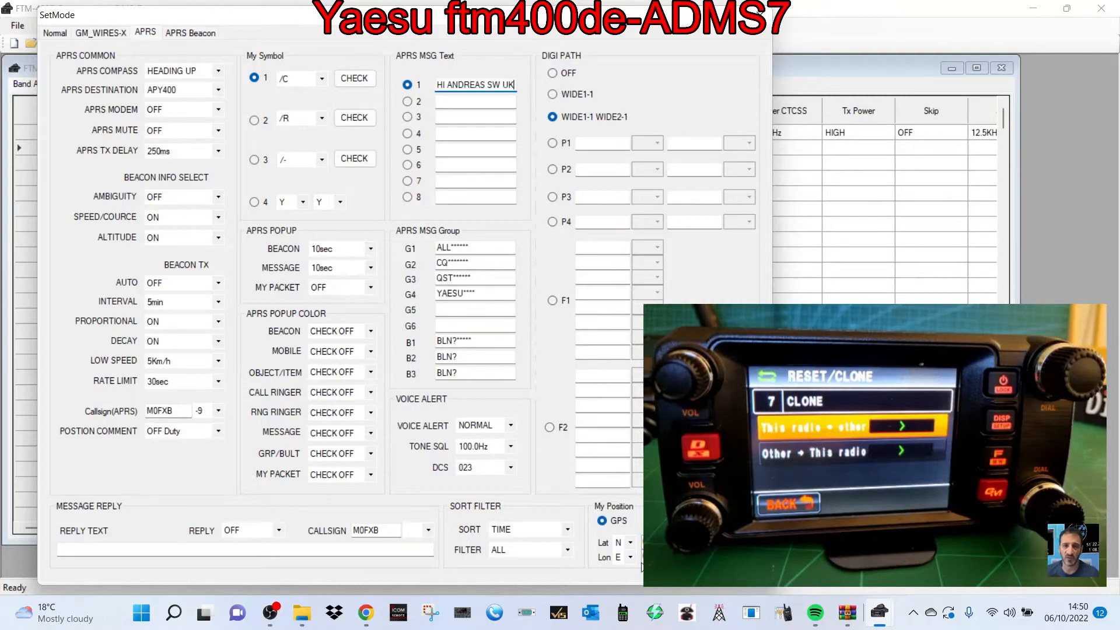
Switch My Position away from GPS with longitude W, turn the APRS modem ON and close the SetMode settings.
left_click(656, 520)
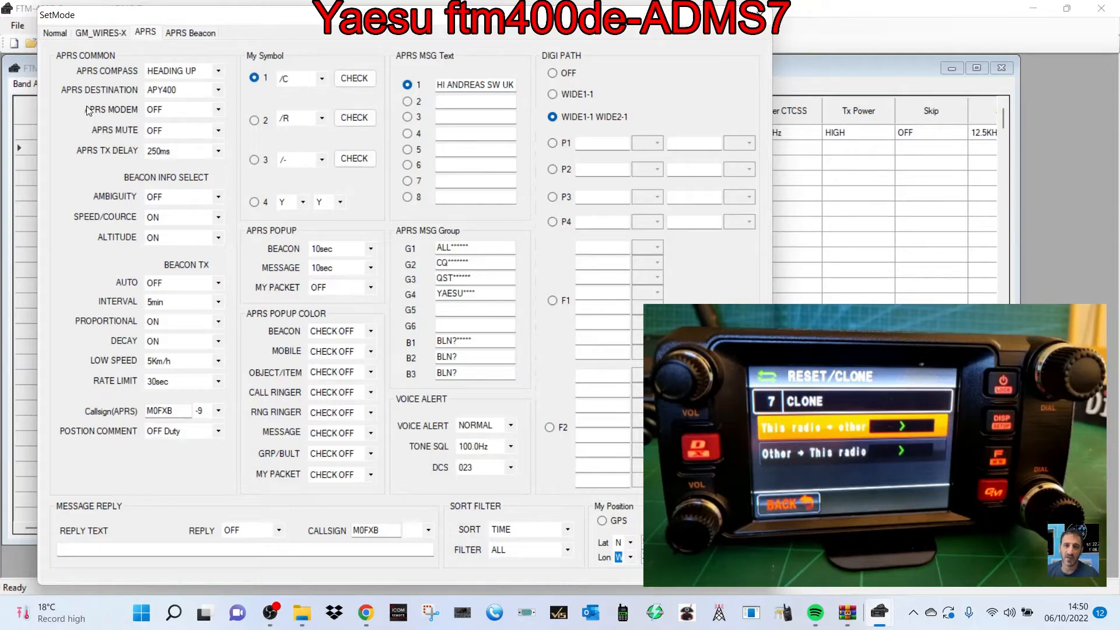
left_click(219, 111)
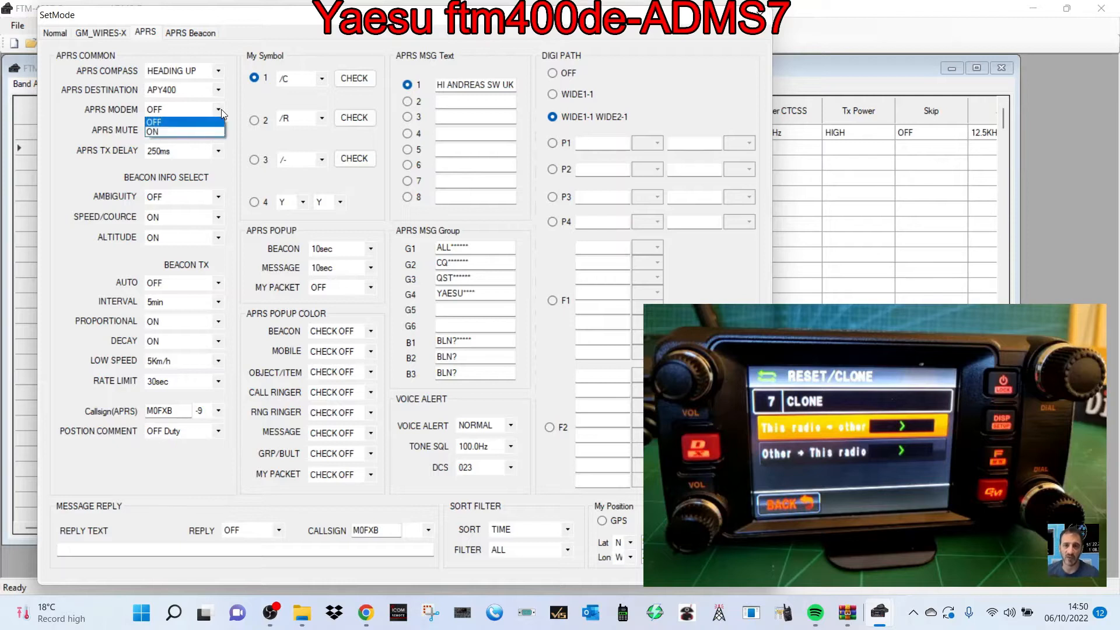
left_click(196, 132)
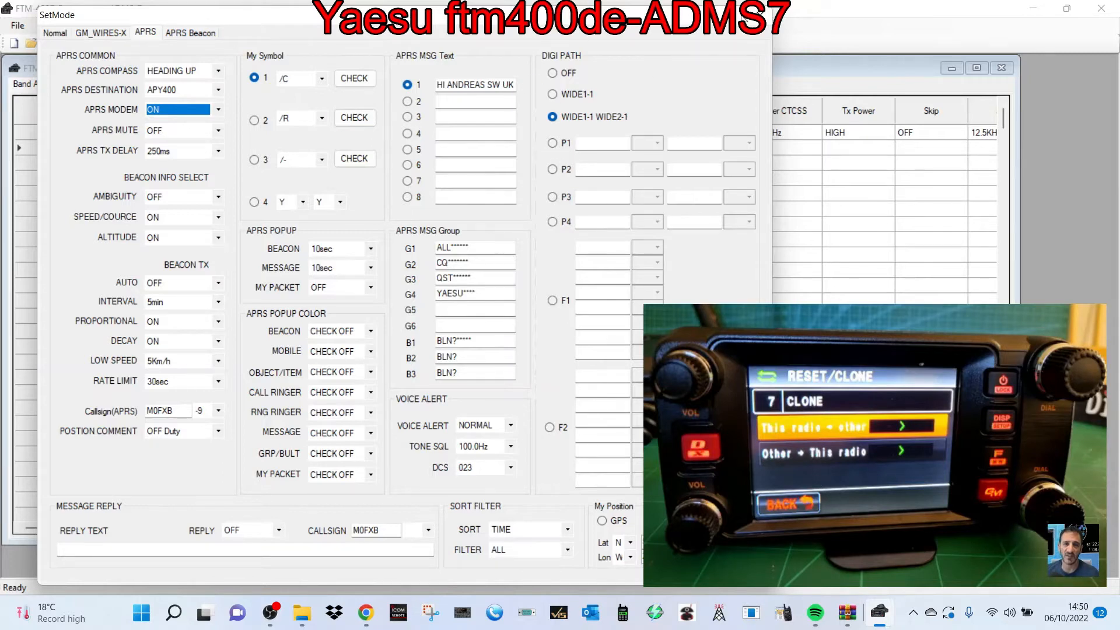
left_click(760, 14)
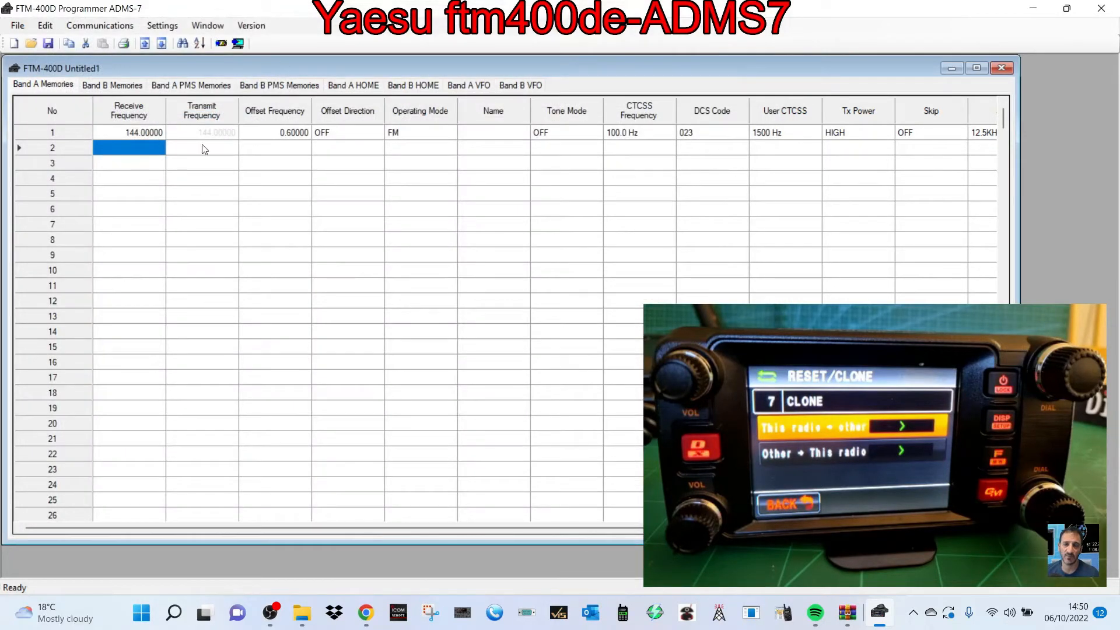
Reopen the SetMode APRS settings, enter THANKS FO REPLY as the message reply text and close them.
left_click(162, 25)
left_click(173, 36)
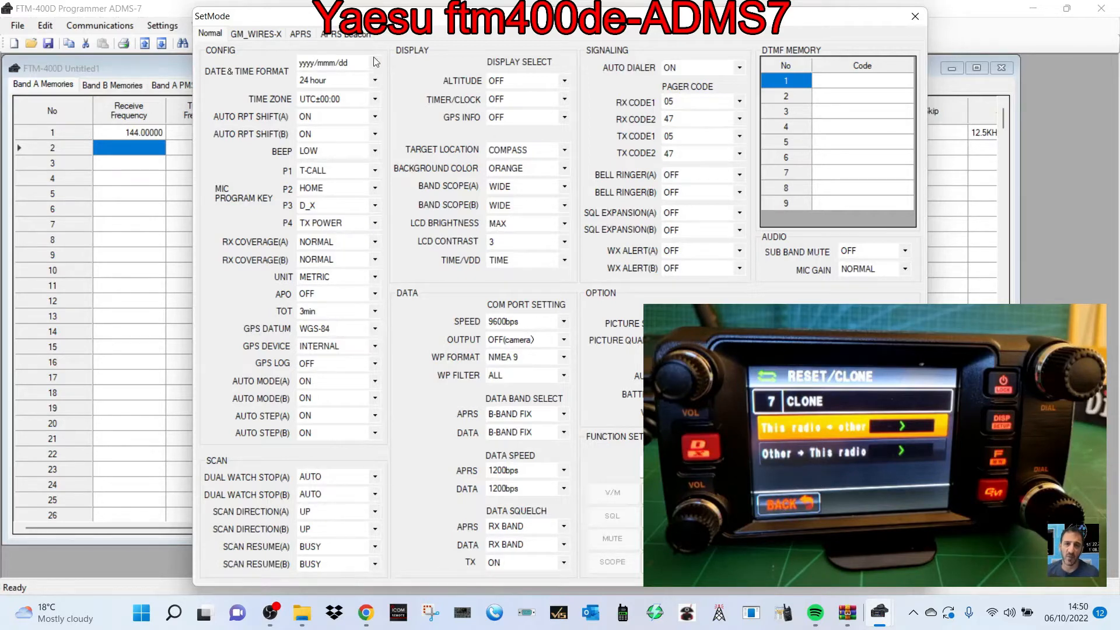
left_click(301, 34)
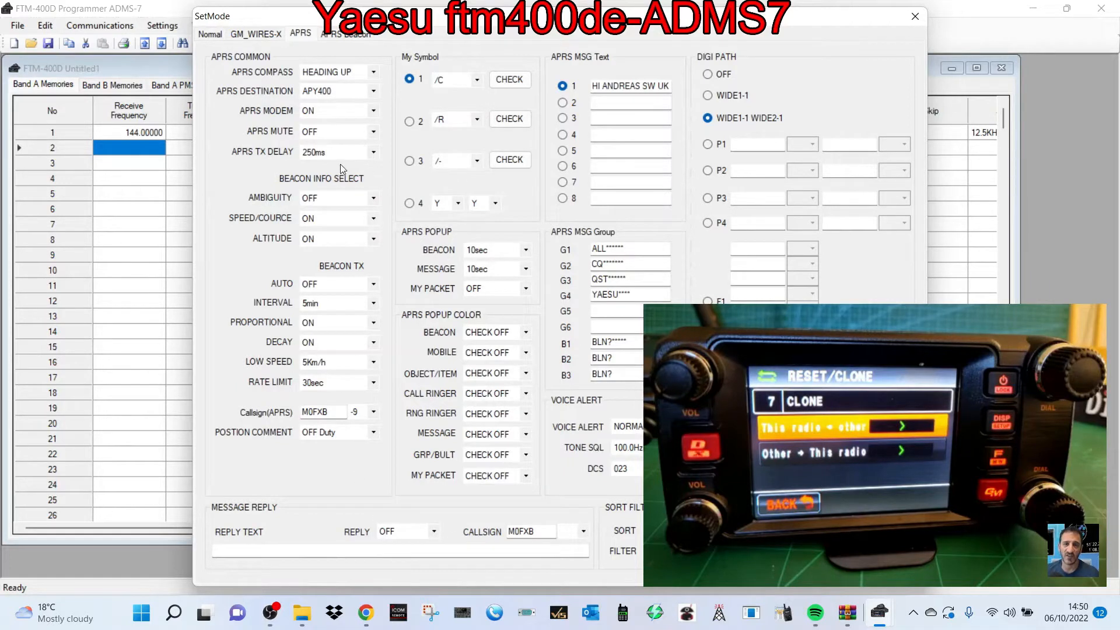
left_click(304, 547)
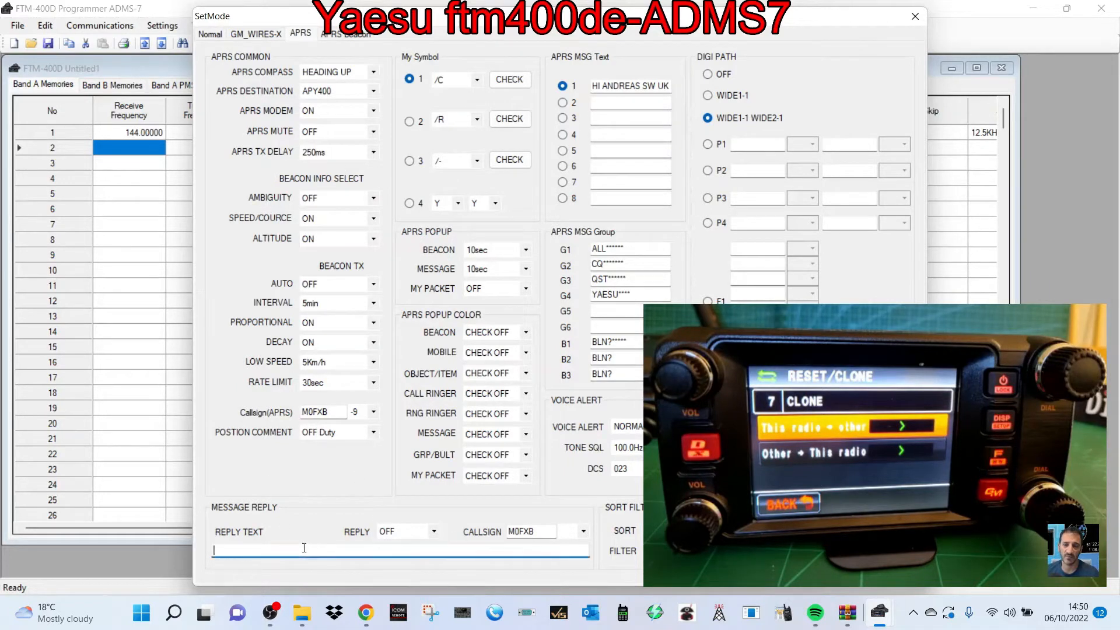
type("THANKS F")
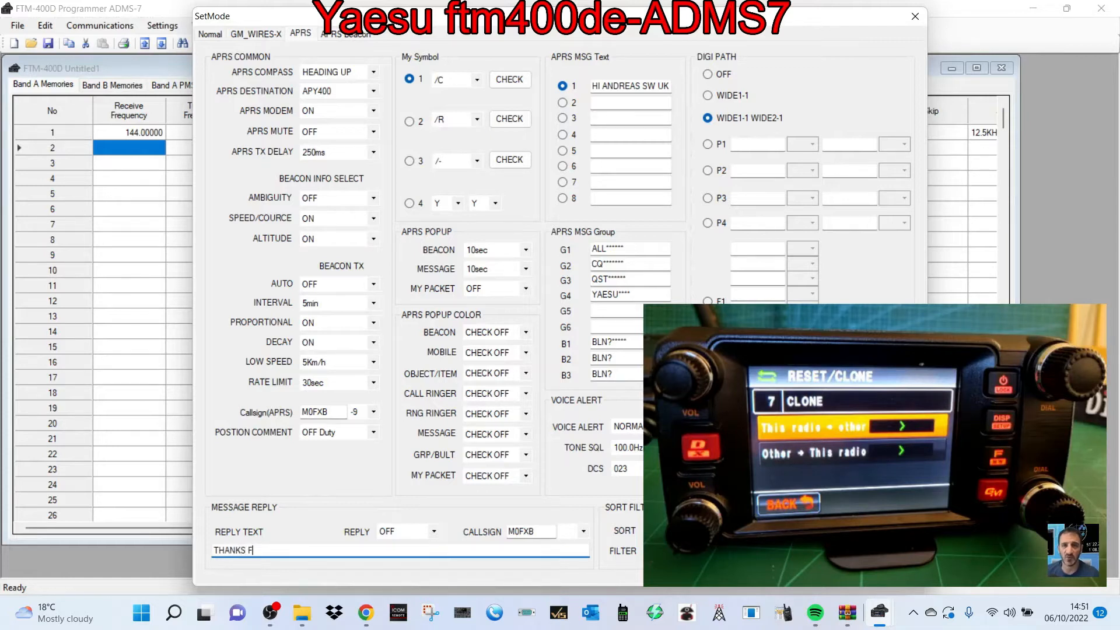
type("O REPLY")
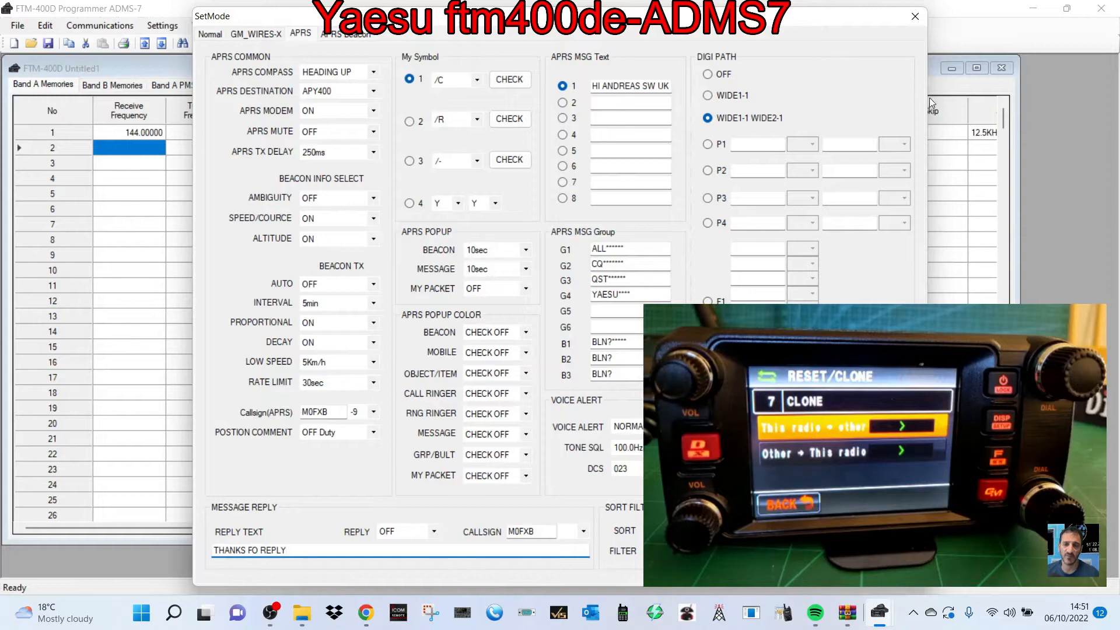
left_click(921, 18)
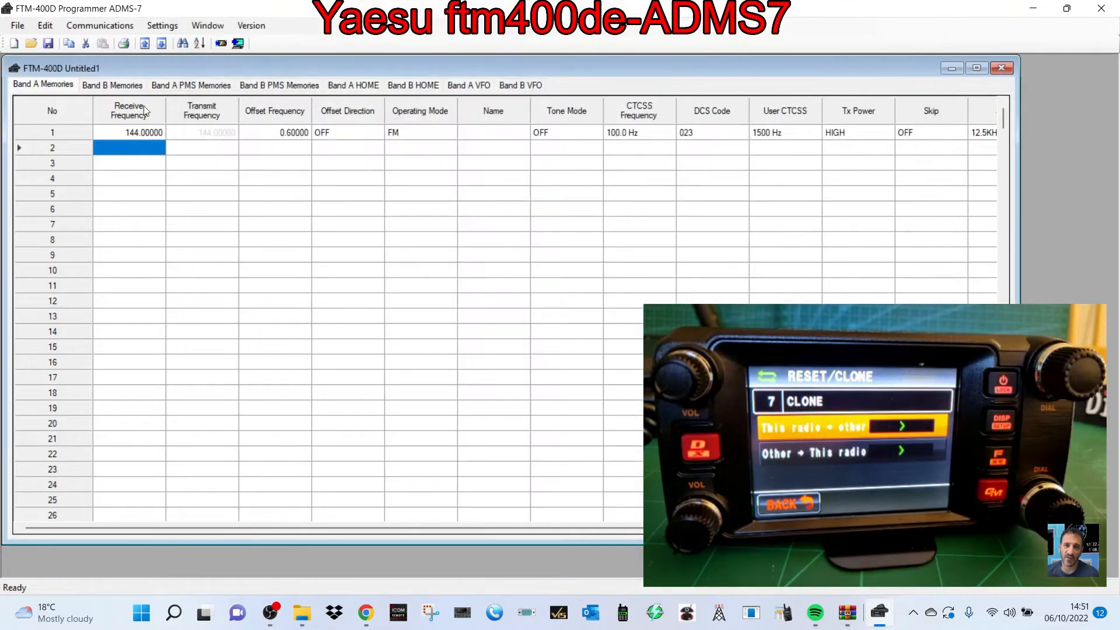
Enter 430.925 as the receive frequency of Band A memory 2.
left_click(138, 151)
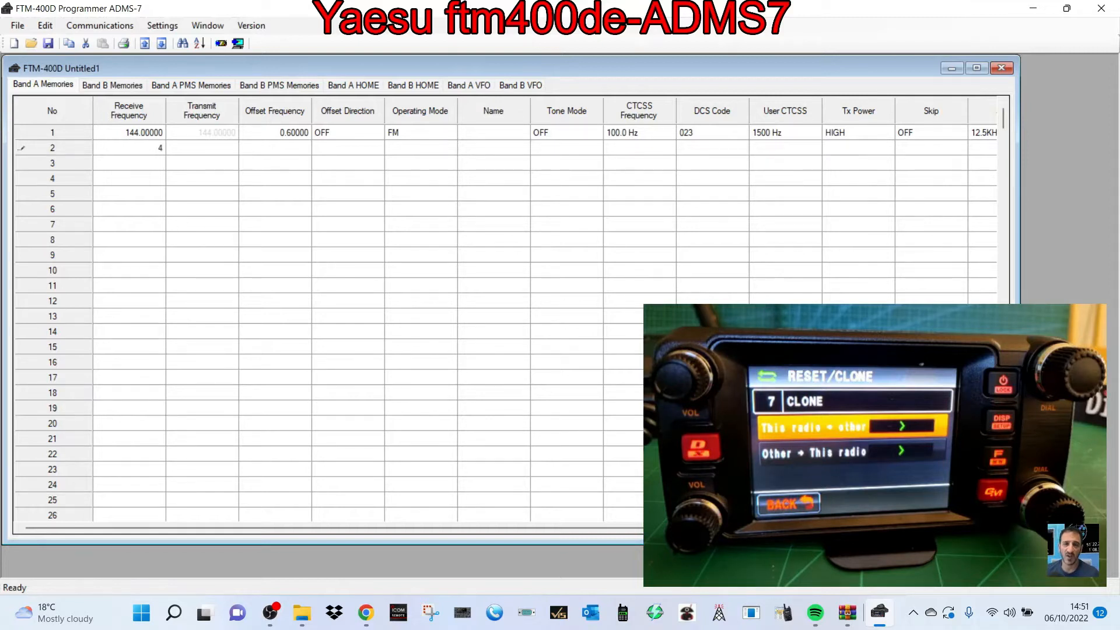
type("430.8")
key("BackSpace")
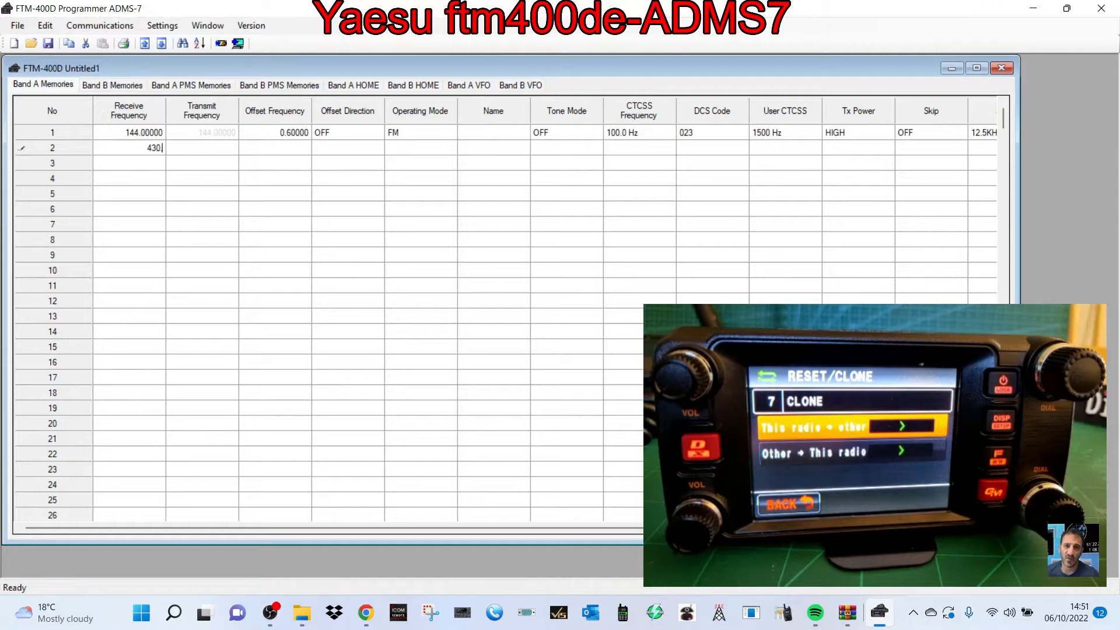
type("925")
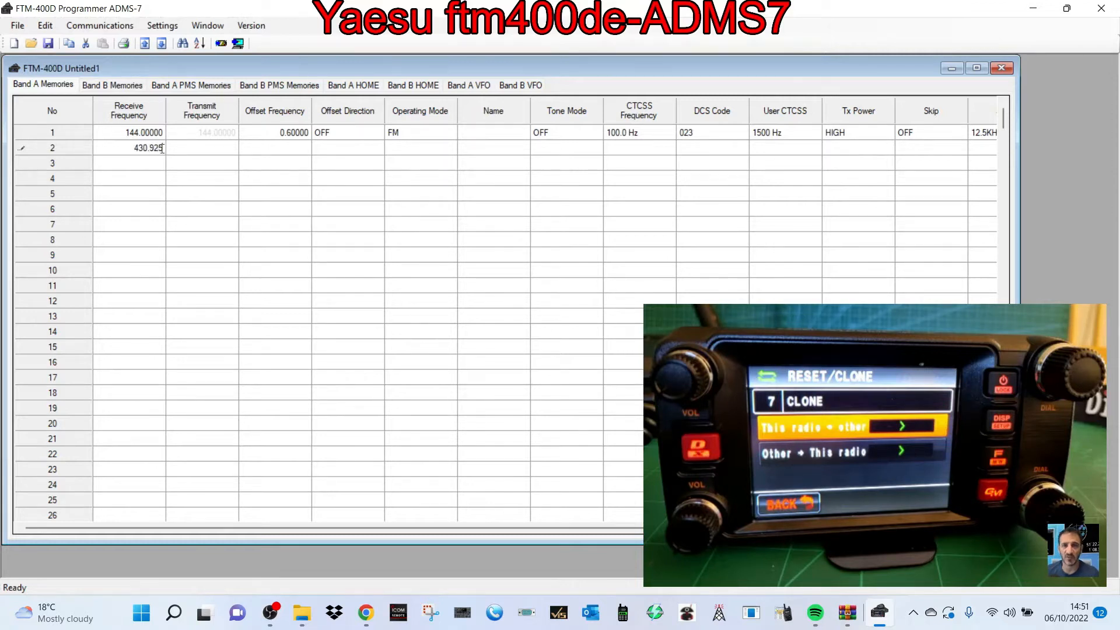
left_click(192, 153)
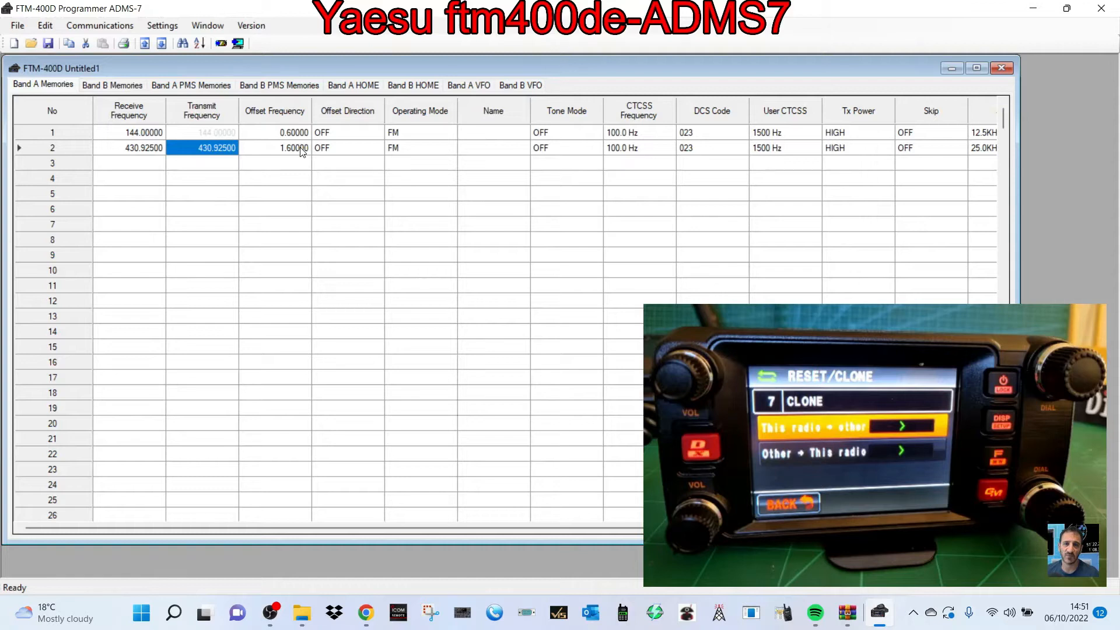
Set memory 2's offset direction to +RPT and its offset frequency to 7.60000.
left_click(356, 153)
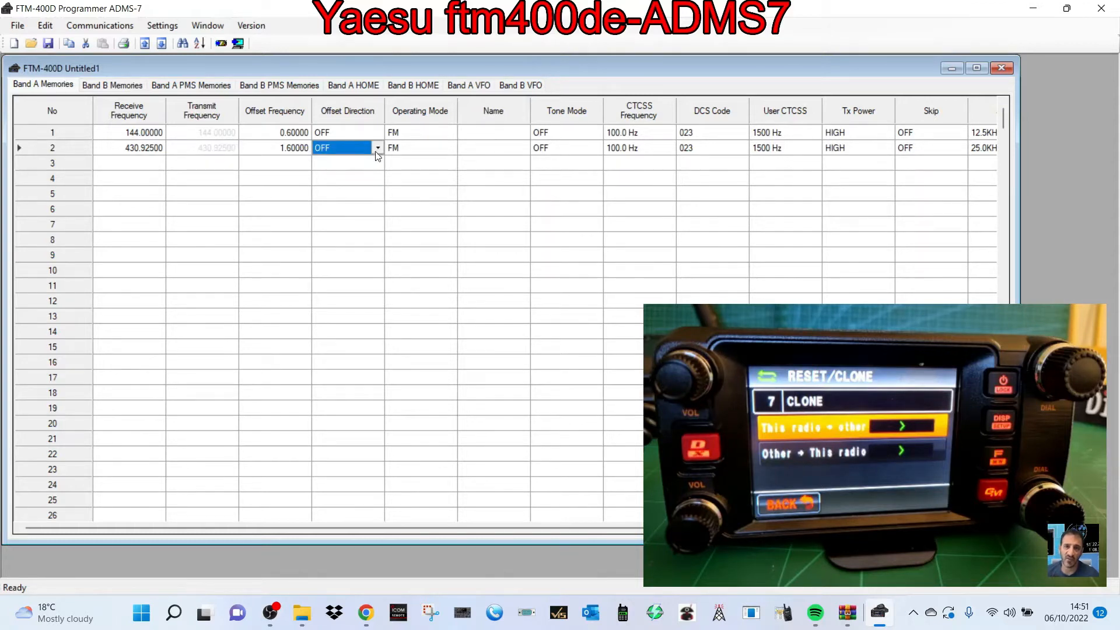
left_click(377, 148)
left_click(344, 176)
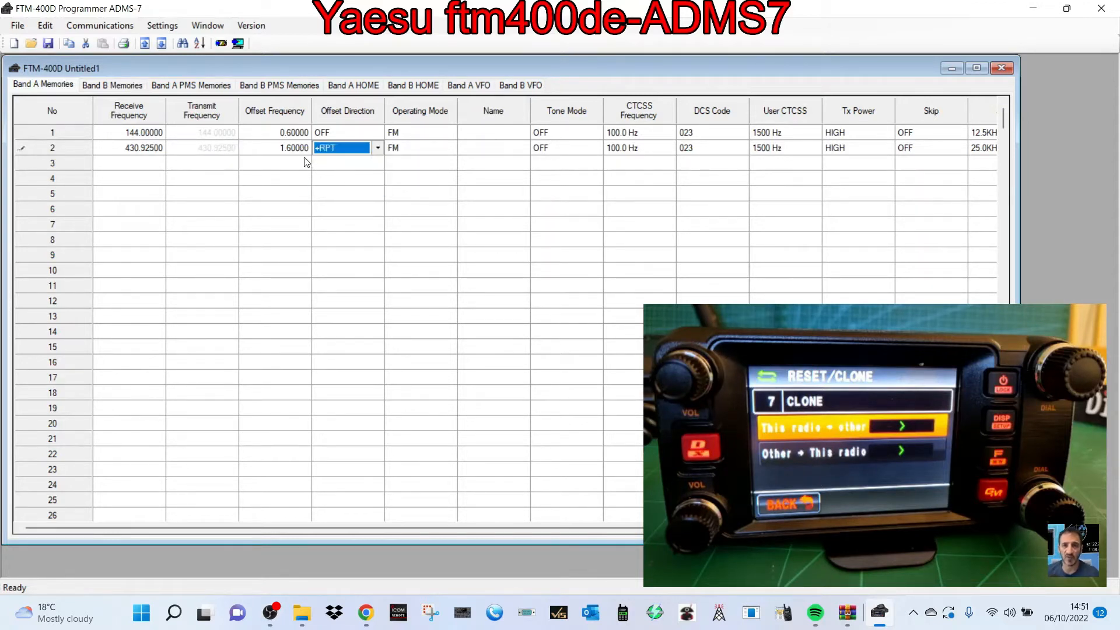
left_click(288, 149)
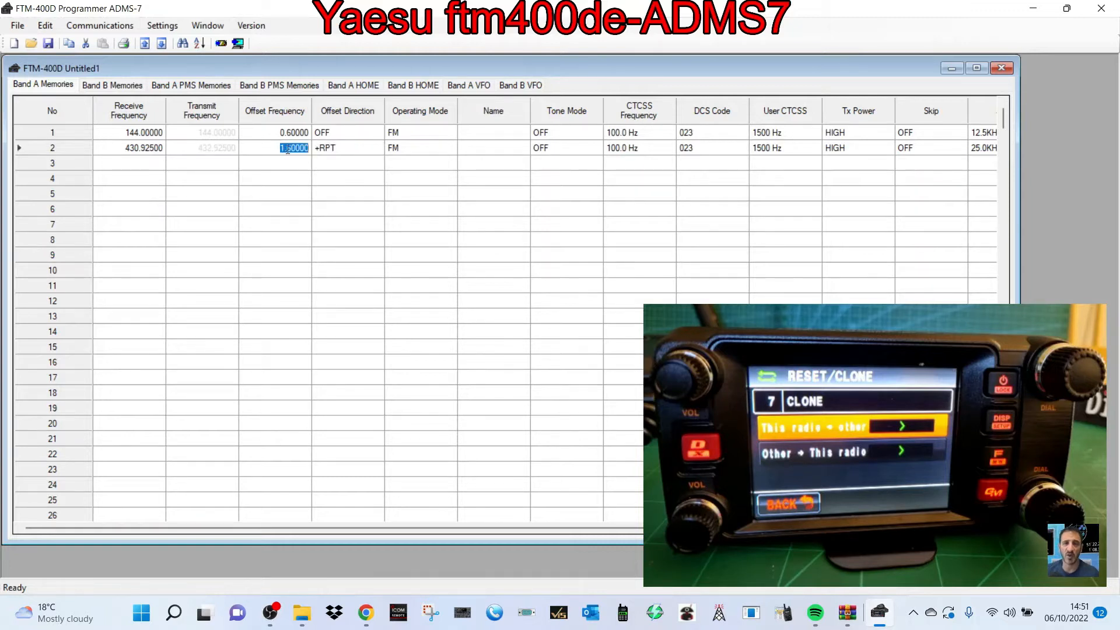
left_click(285, 147)
type("7")
left_click(288, 226)
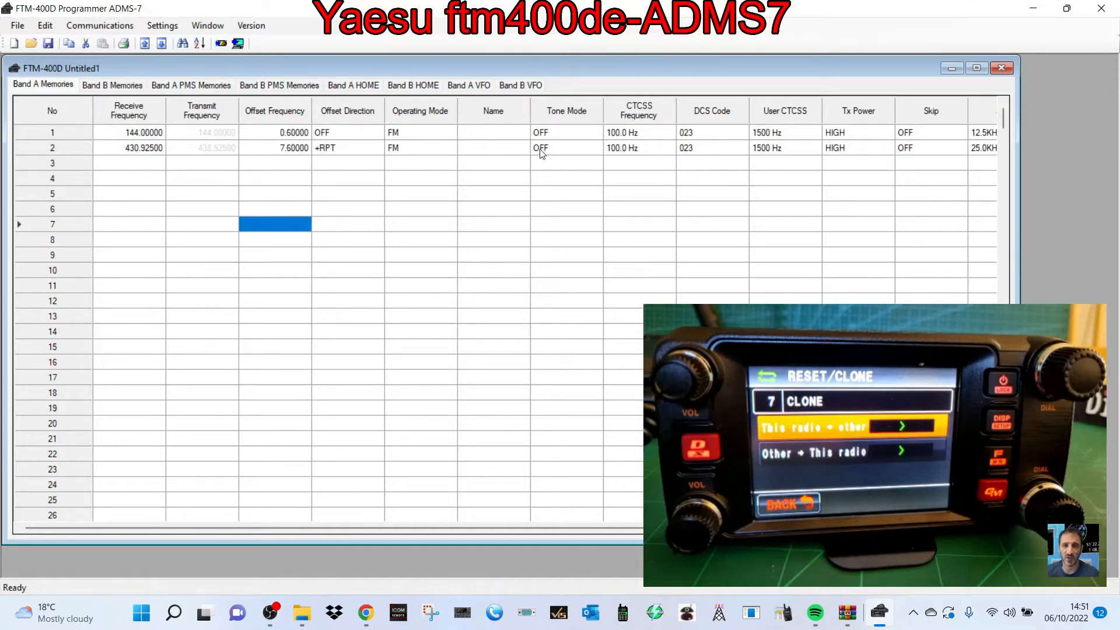
Set memory 2's tone mode to TONE ENC and its CTCSS frequency to 77.0 Hz.
left_click(554, 150)
left_click(598, 150)
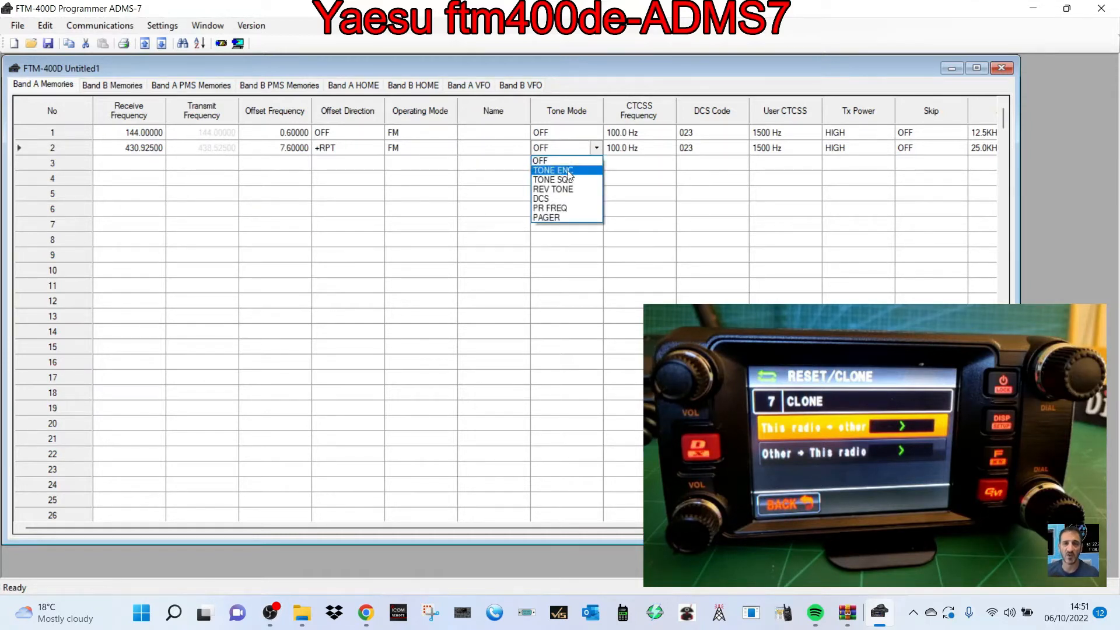
left_click(568, 170)
left_click(666, 153)
left_click(670, 151)
left_click(670, 151)
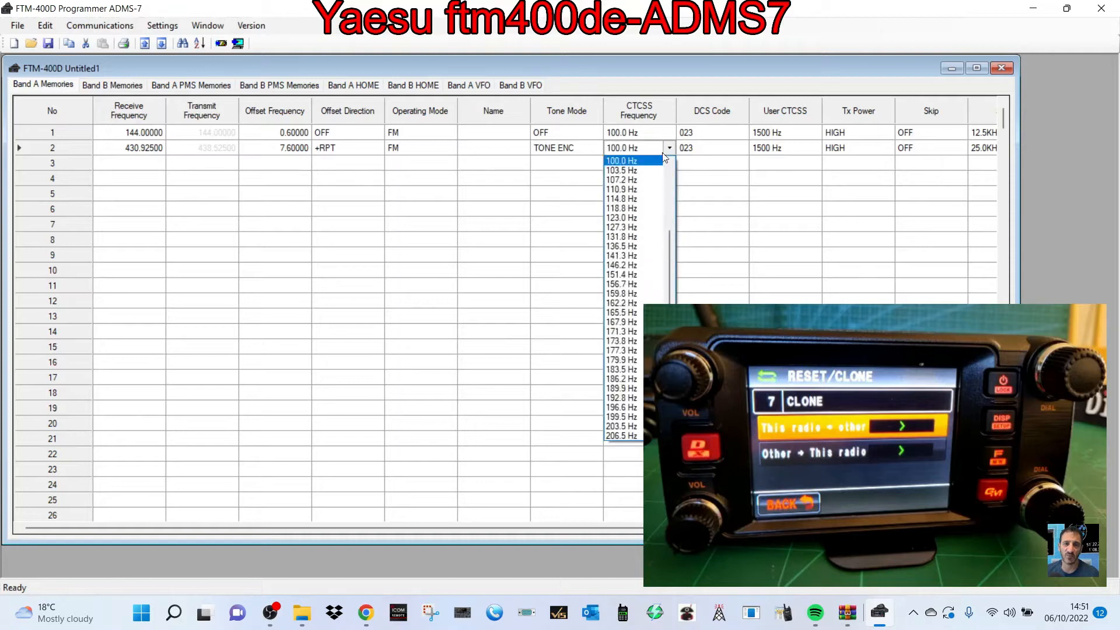
scroll(636, 175, "up", 5)
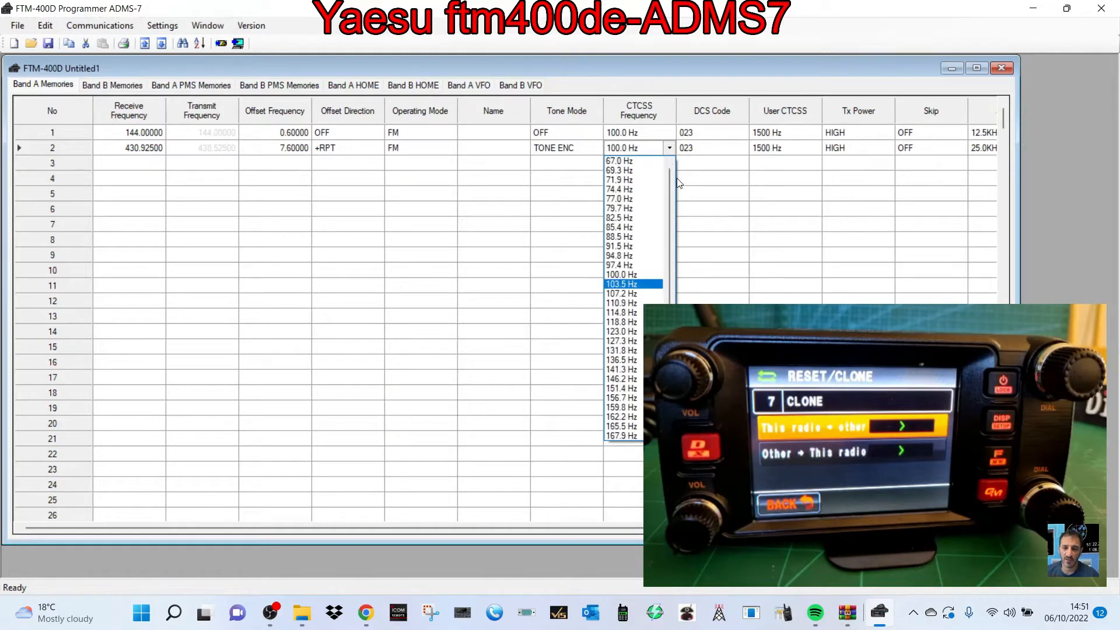
left_click(639, 199)
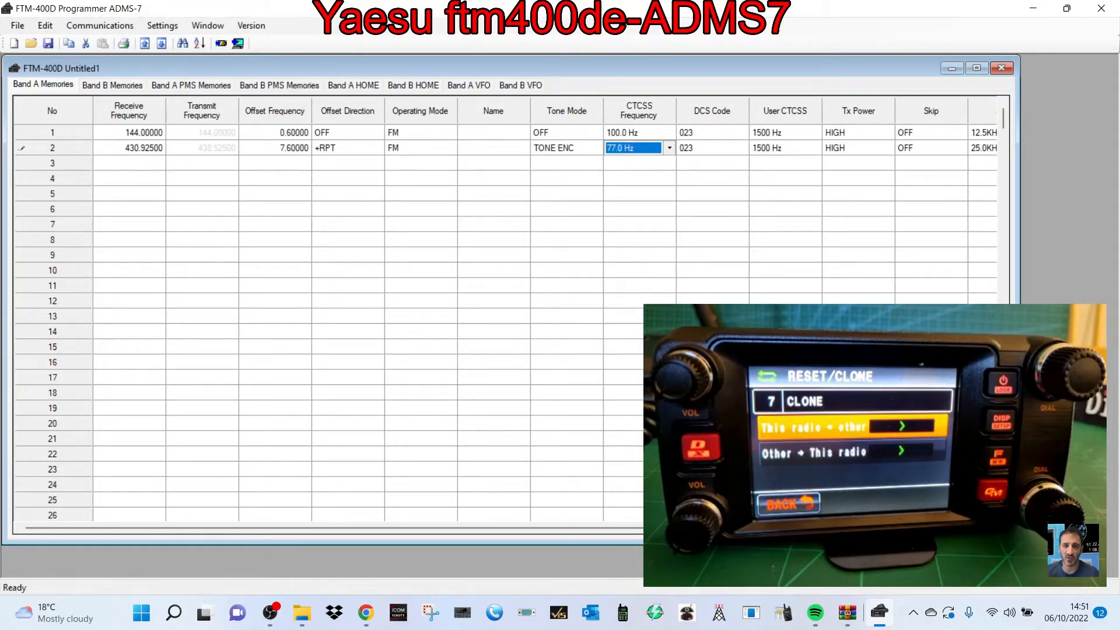
Set the Tx power of memories 2 and 1 to MID.
left_click_drag(758, 528, 872, 528)
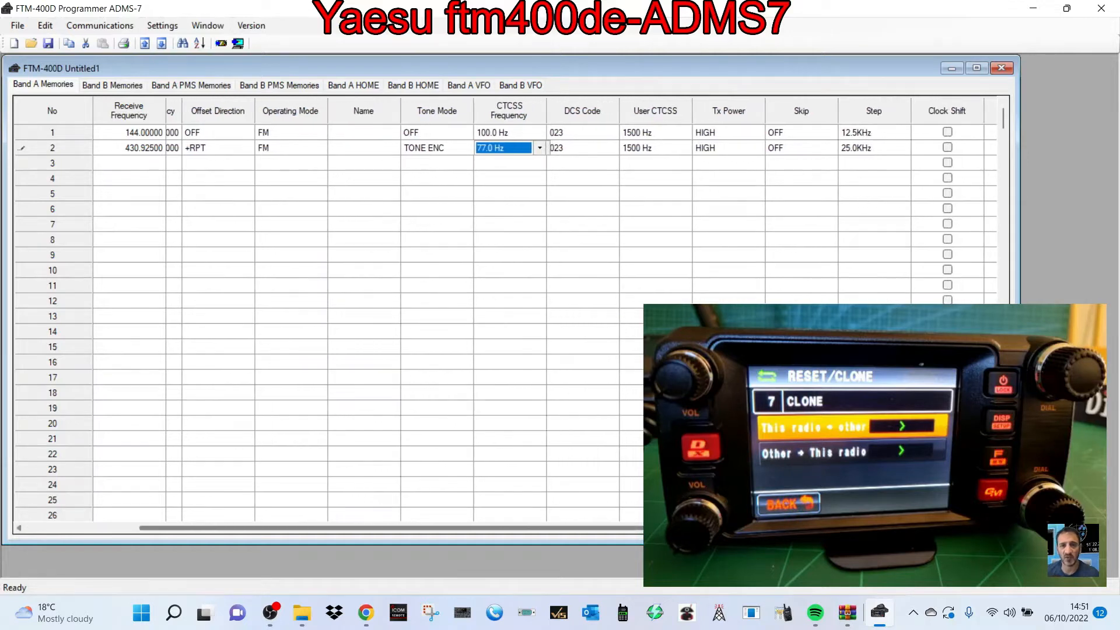
left_click(743, 148)
left_click(755, 150)
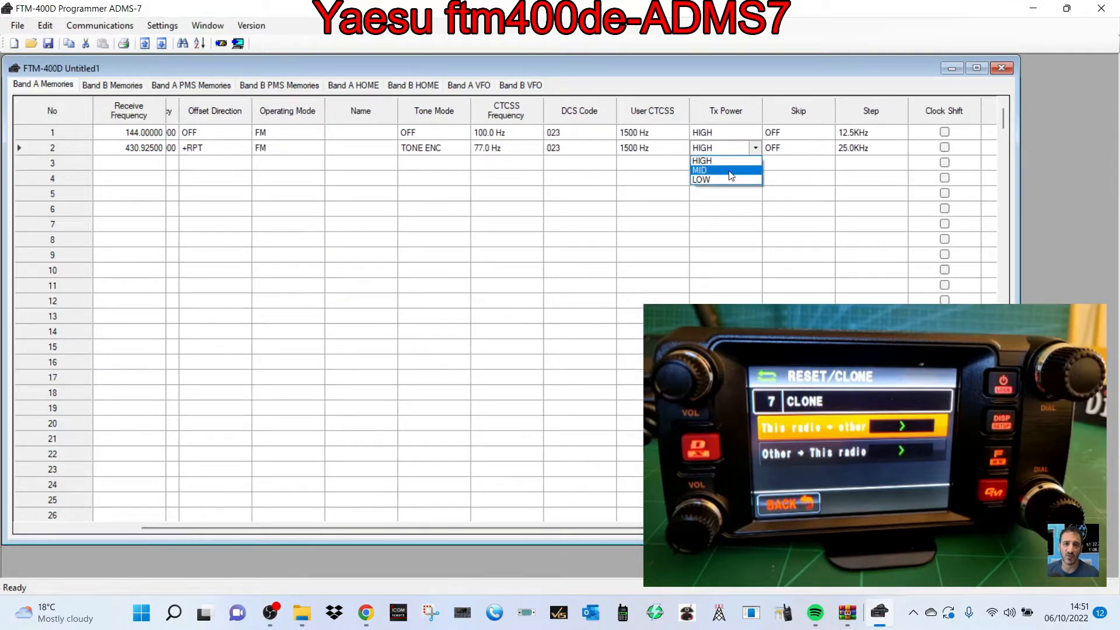
left_click(730, 171)
left_click(757, 134)
left_click(756, 132)
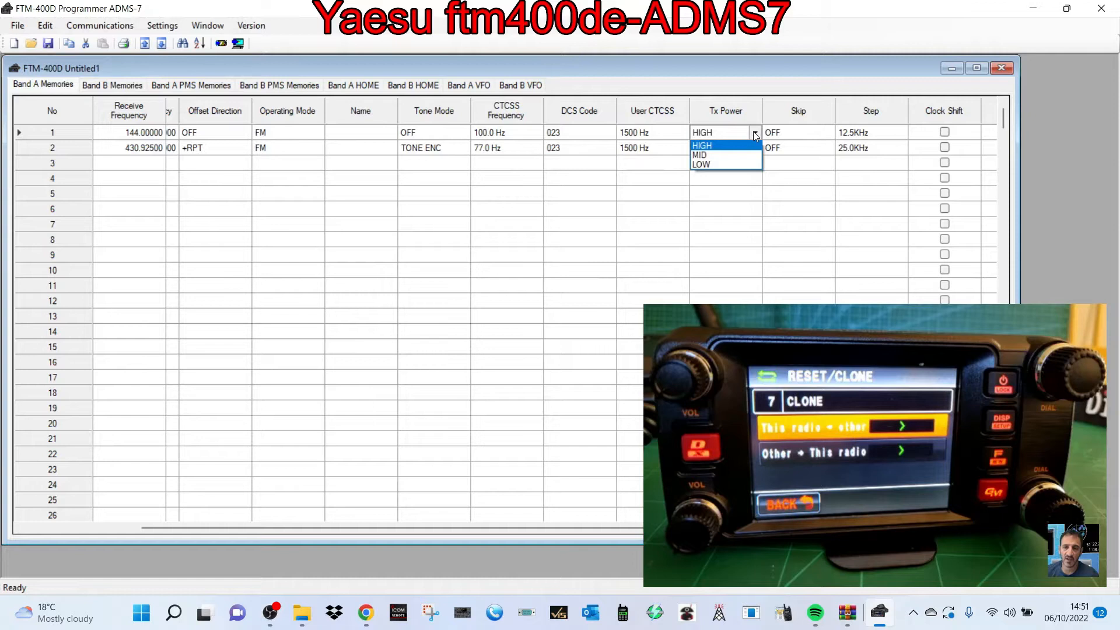
left_click(736, 156)
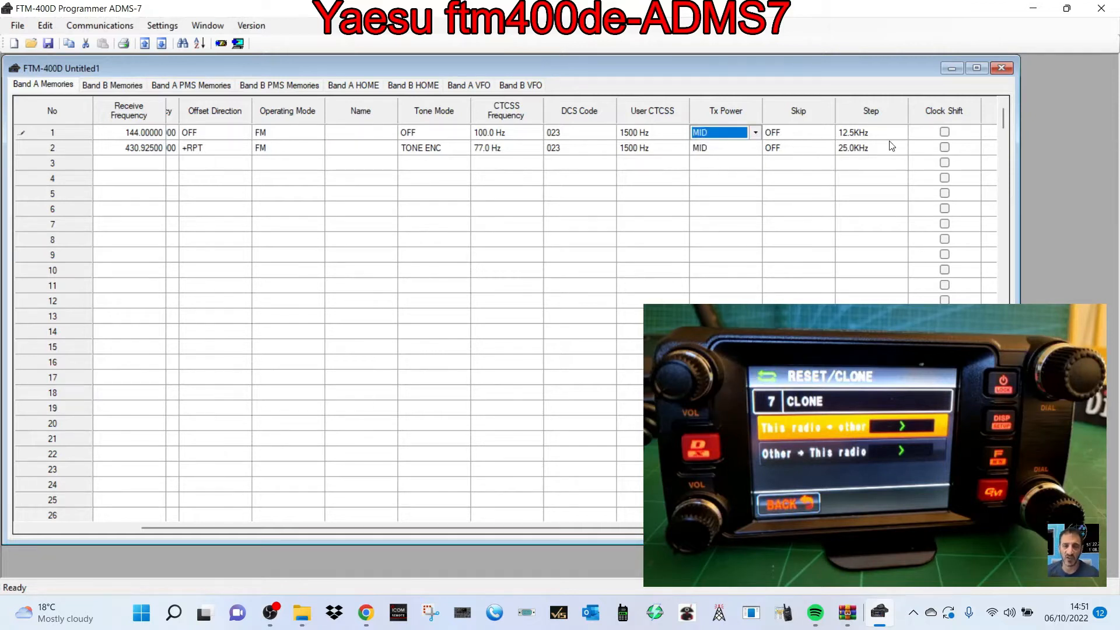
Set the frequency step of memories 2 and 1 to 6.25KHz.
left_click(875, 148)
left_click(902, 149)
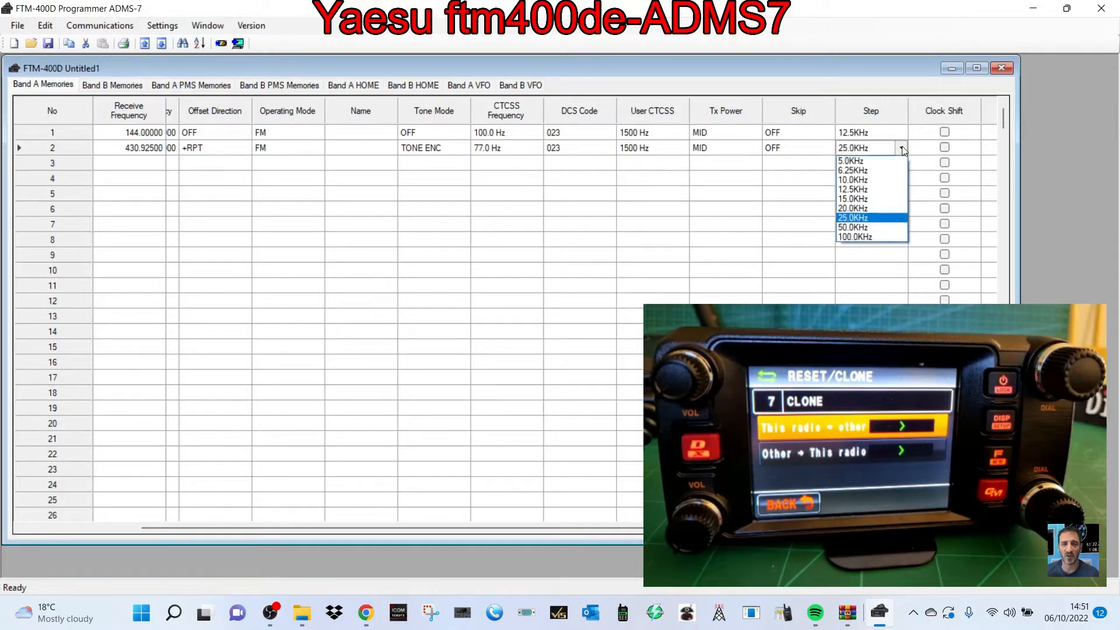
left_click(870, 168)
left_click(895, 133)
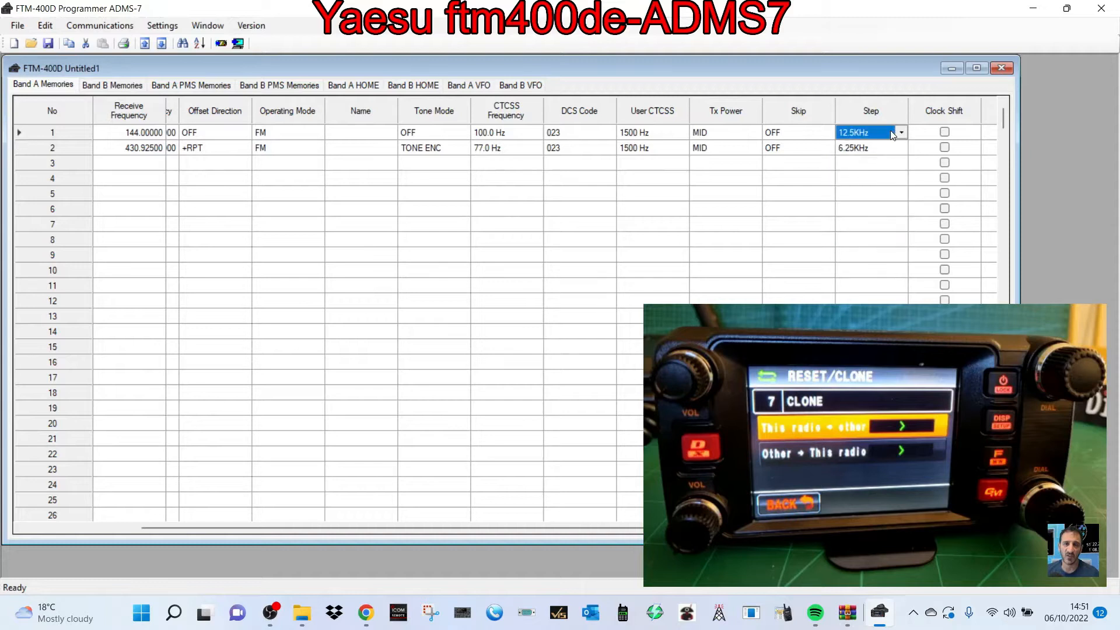
left_click(900, 133)
left_click(863, 155)
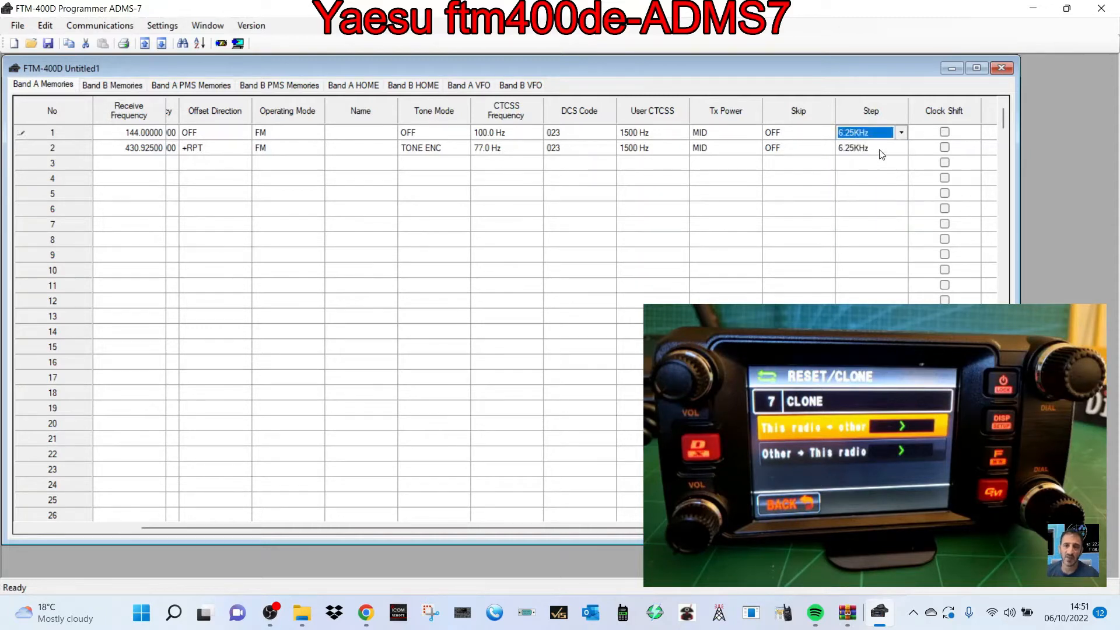
Name memory 2 GB3FI.
left_click_drag(759, 528, 645, 528)
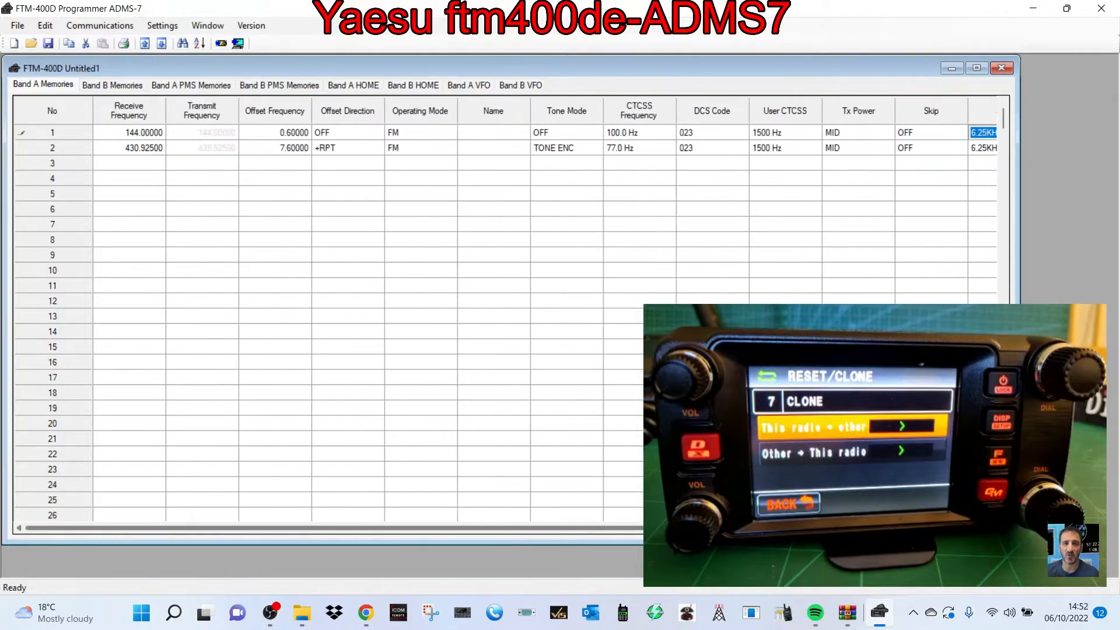
left_click(208, 146)
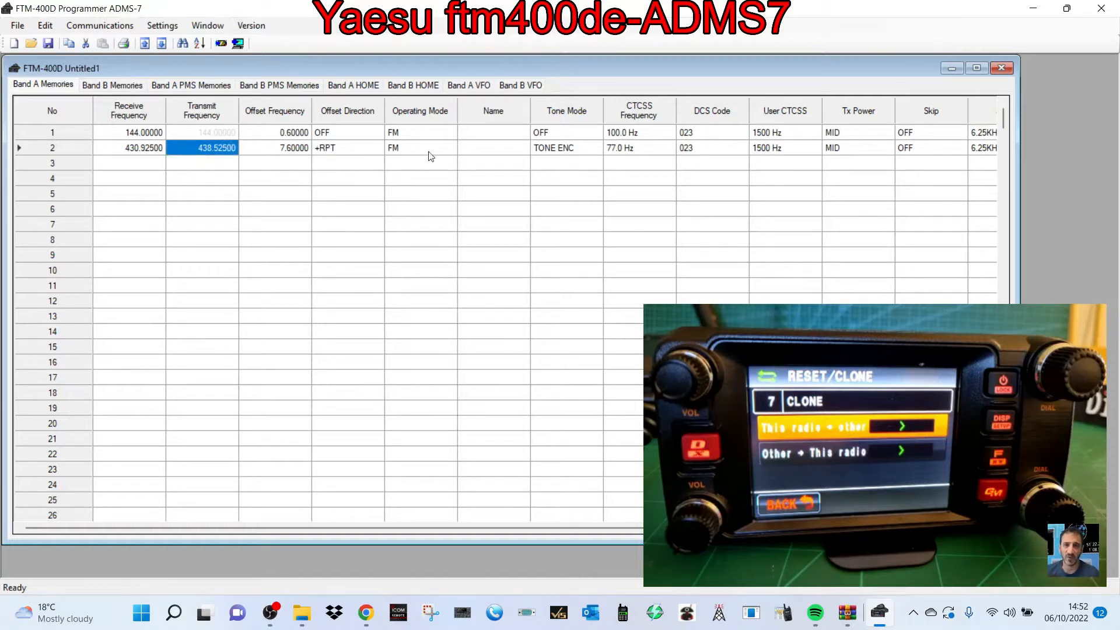
left_click(500, 148)
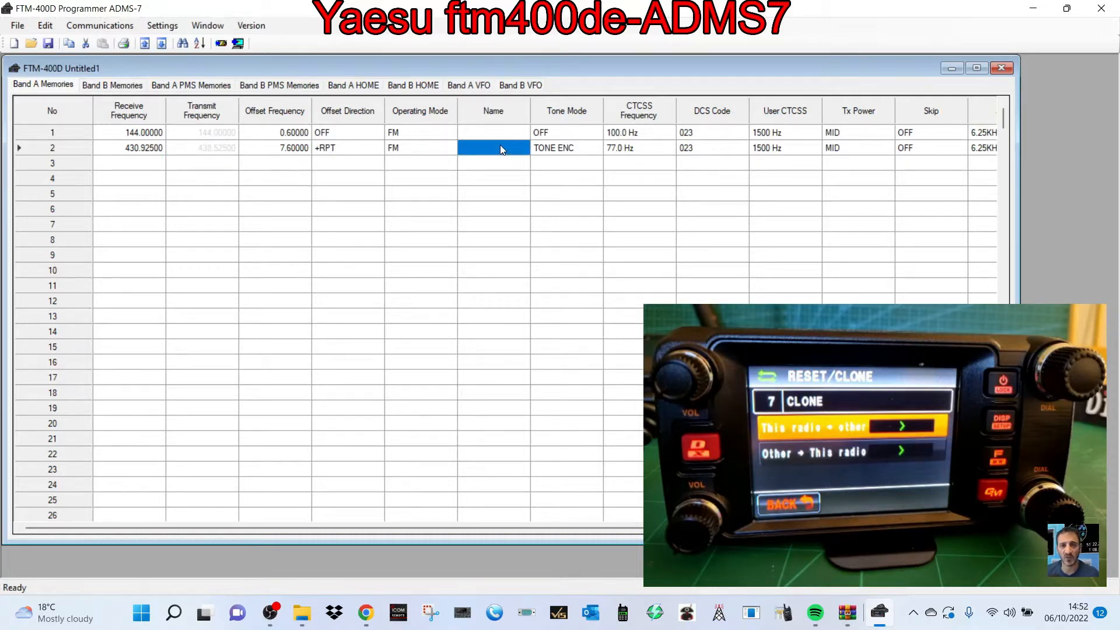
type("GB3FI")
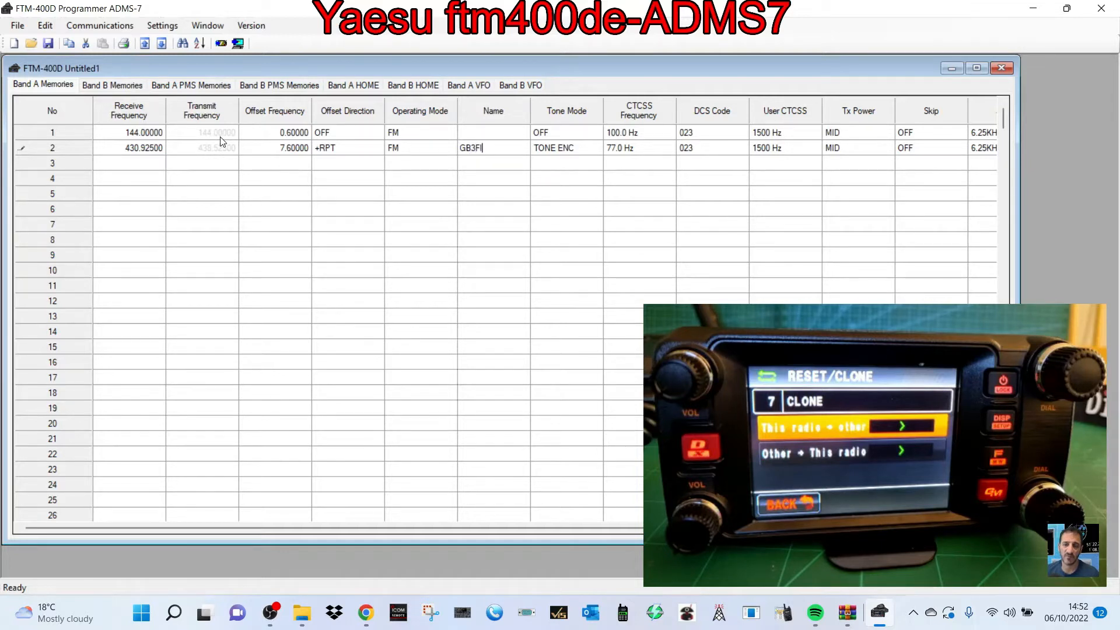
Enter 438.575 as the receive frequency of Band A memory 3.
left_click(143, 168)
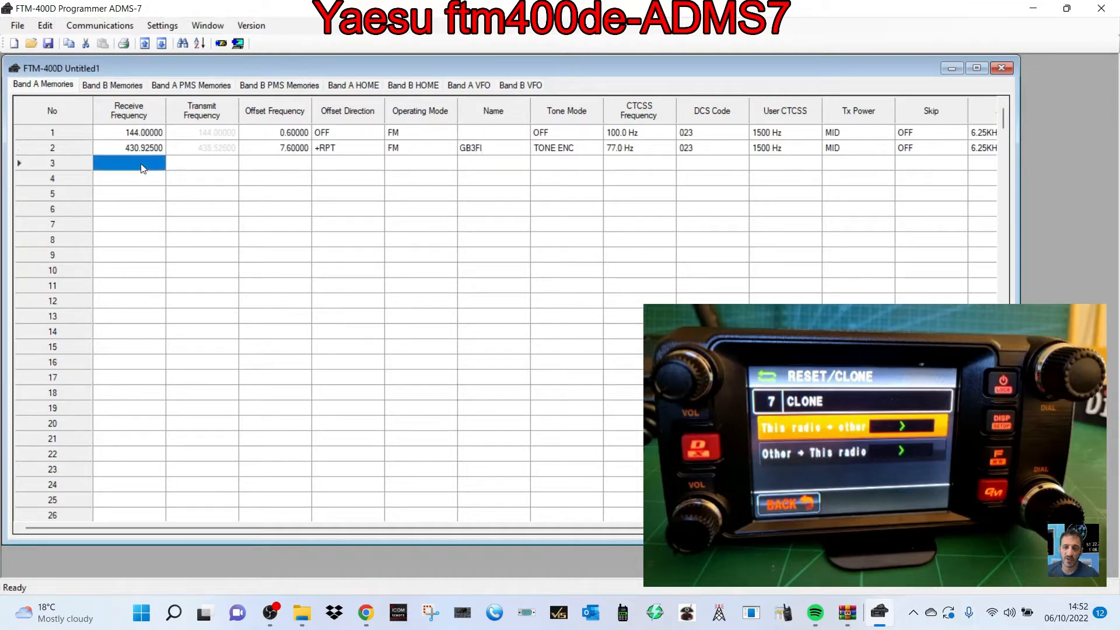
type("43")
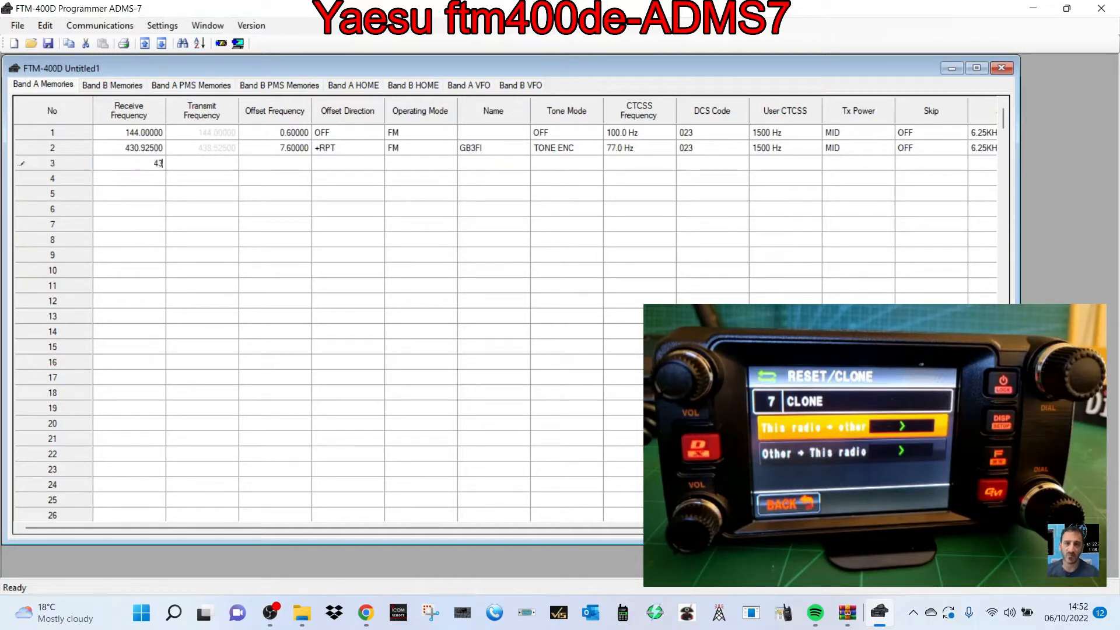
type("8")
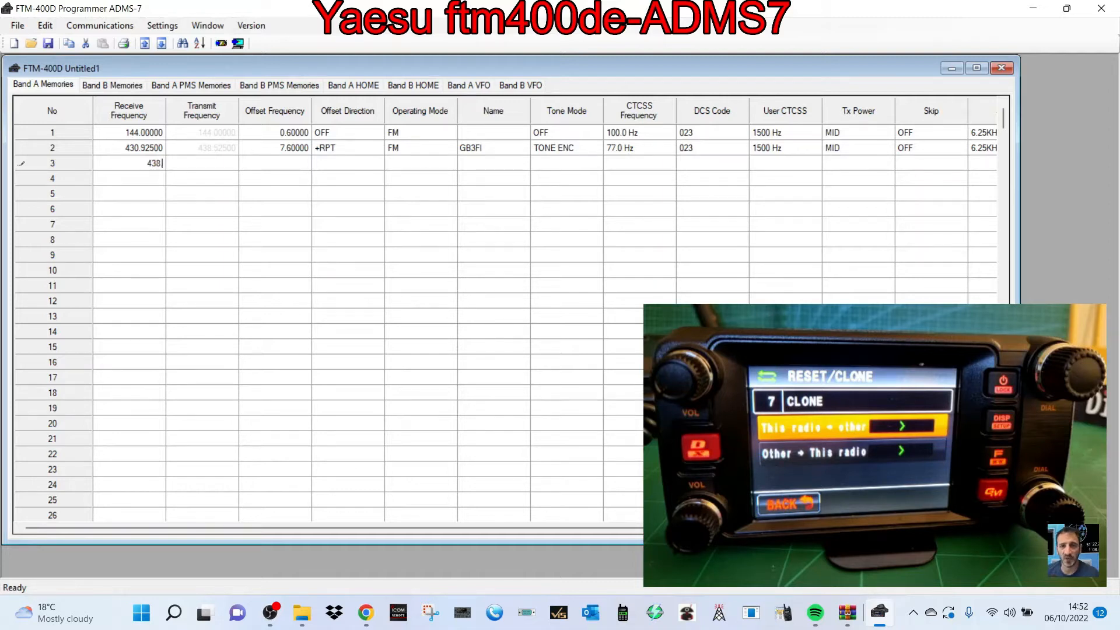
type(".575")
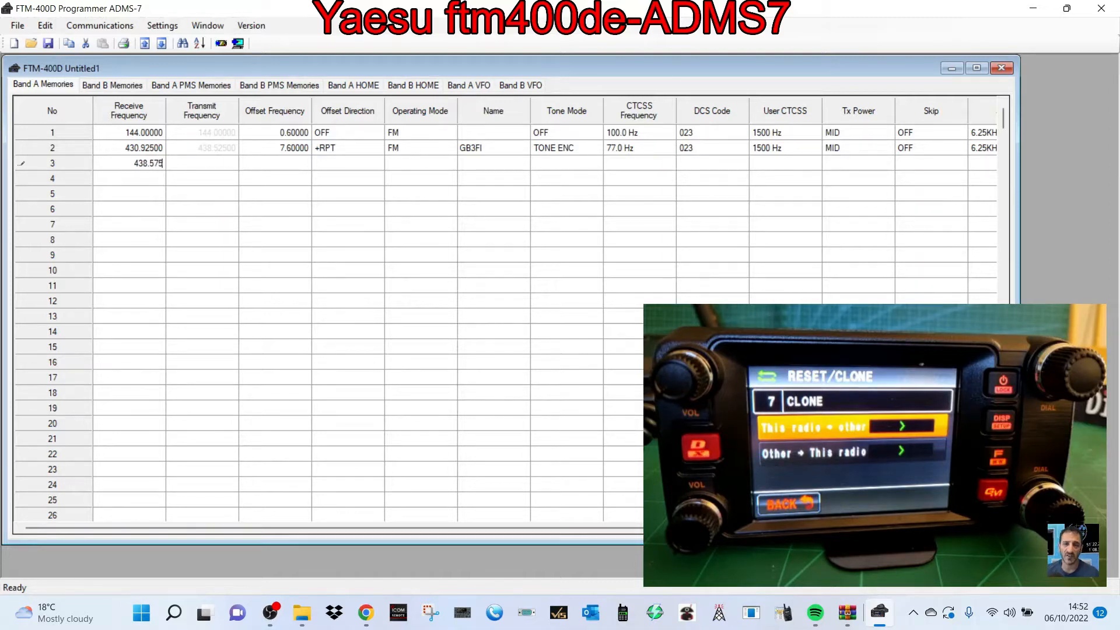
left_click(188, 158)
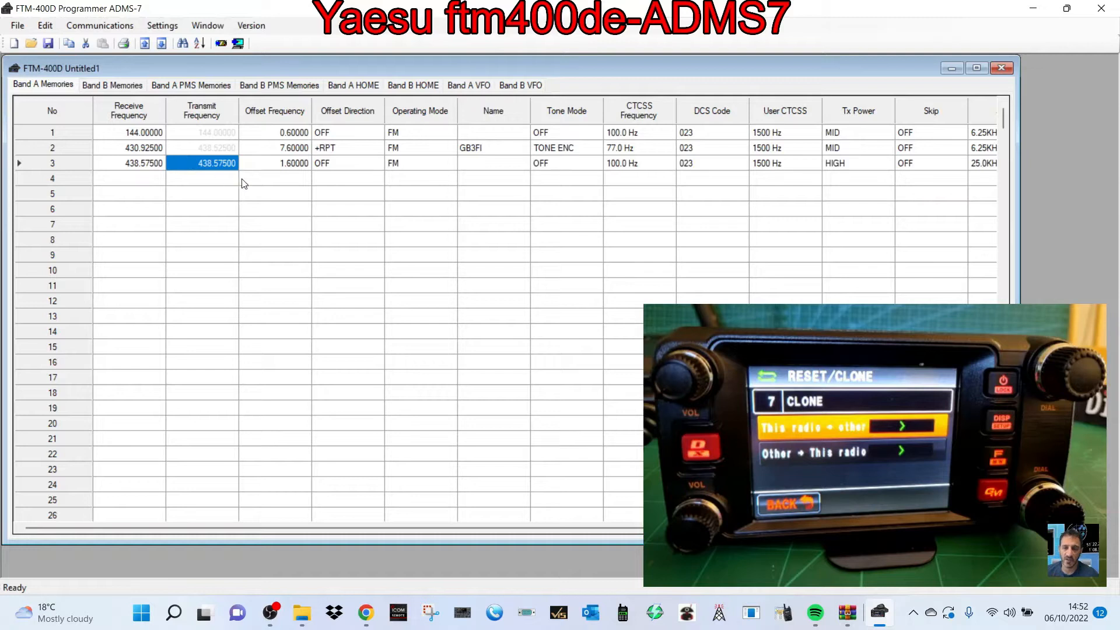
Choose OFF as memory 3's offset direction and keep FM as its operating mode after checking the available modes.
left_click(376, 166)
left_click(377, 165)
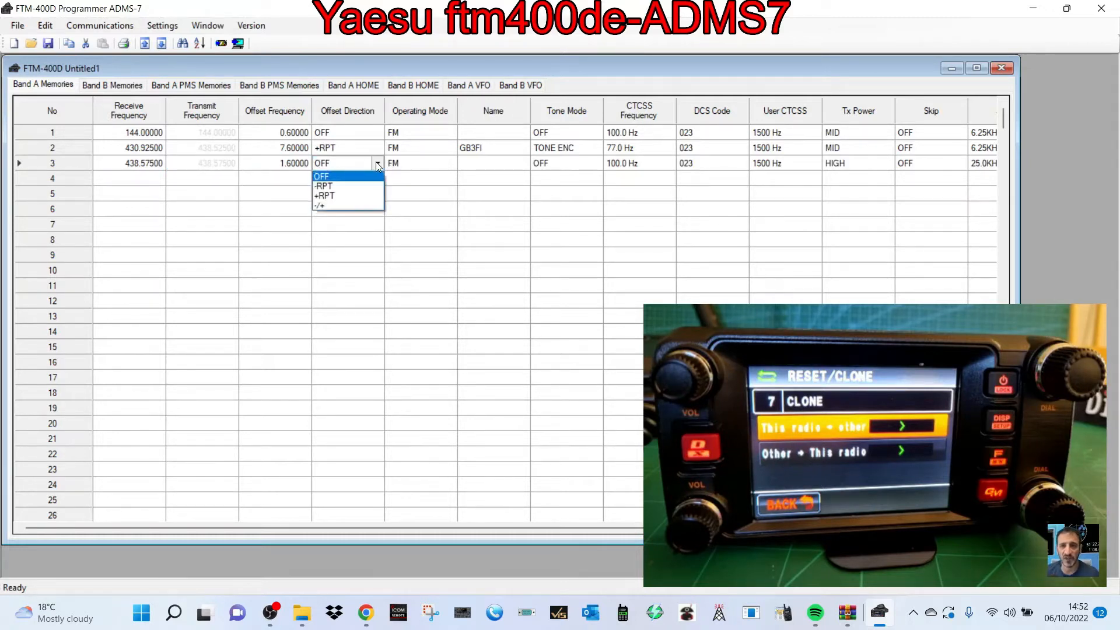
left_click(351, 177)
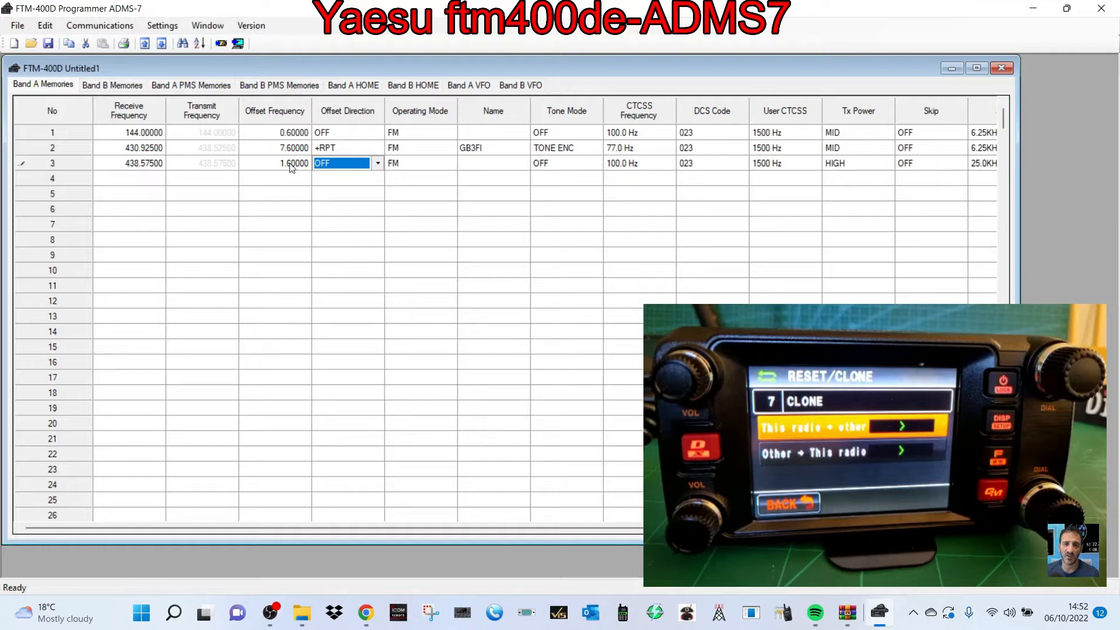
left_click(426, 166)
left_click(451, 165)
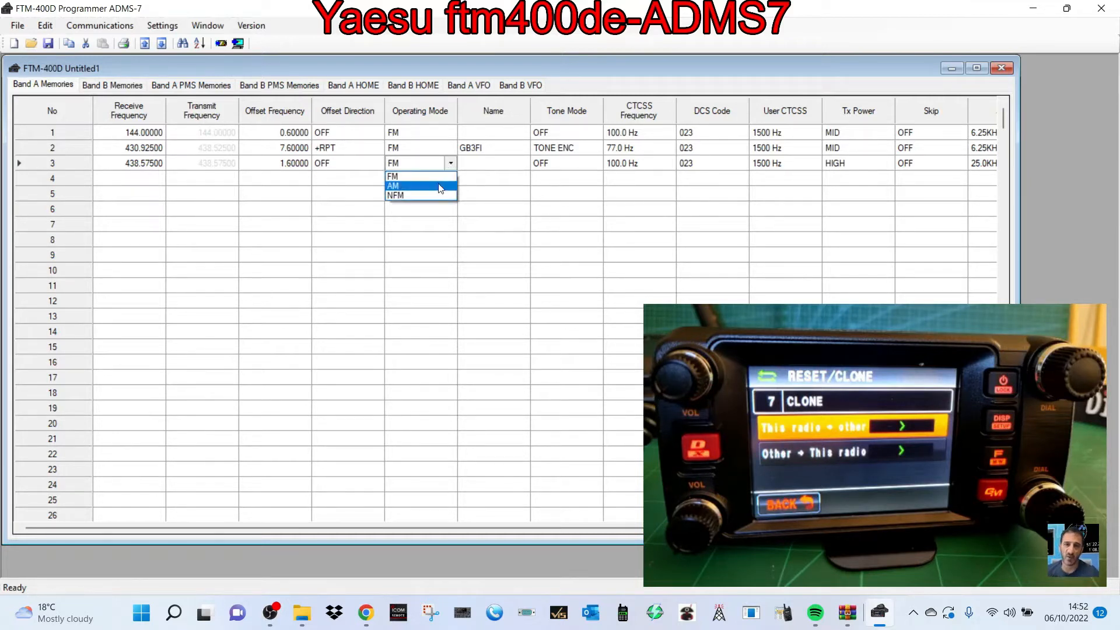
left_click(449, 164)
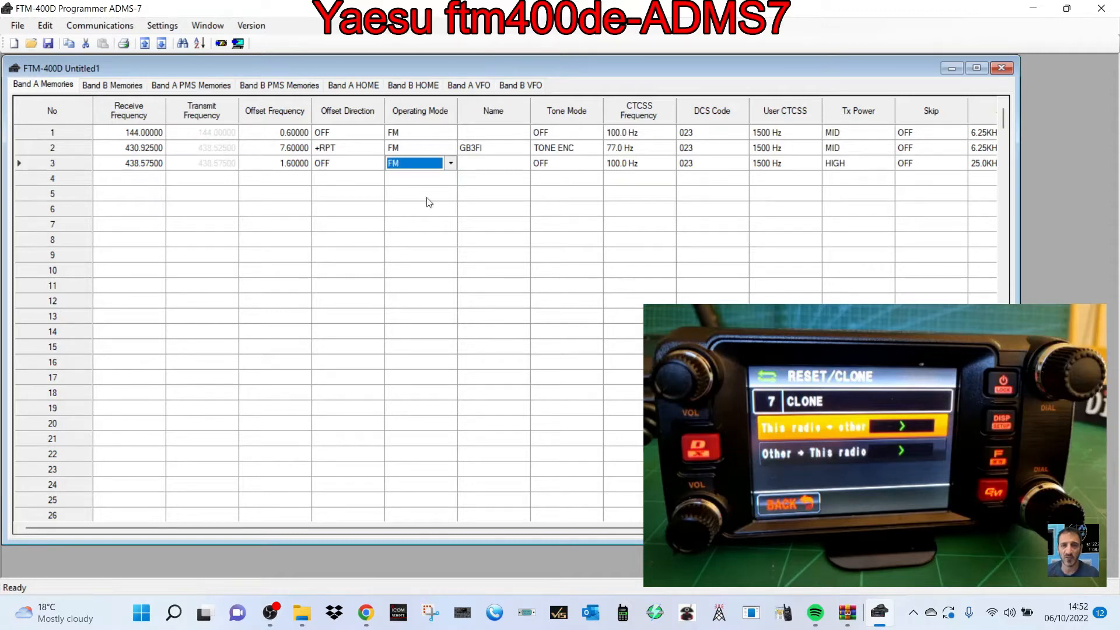
left_click(451, 164)
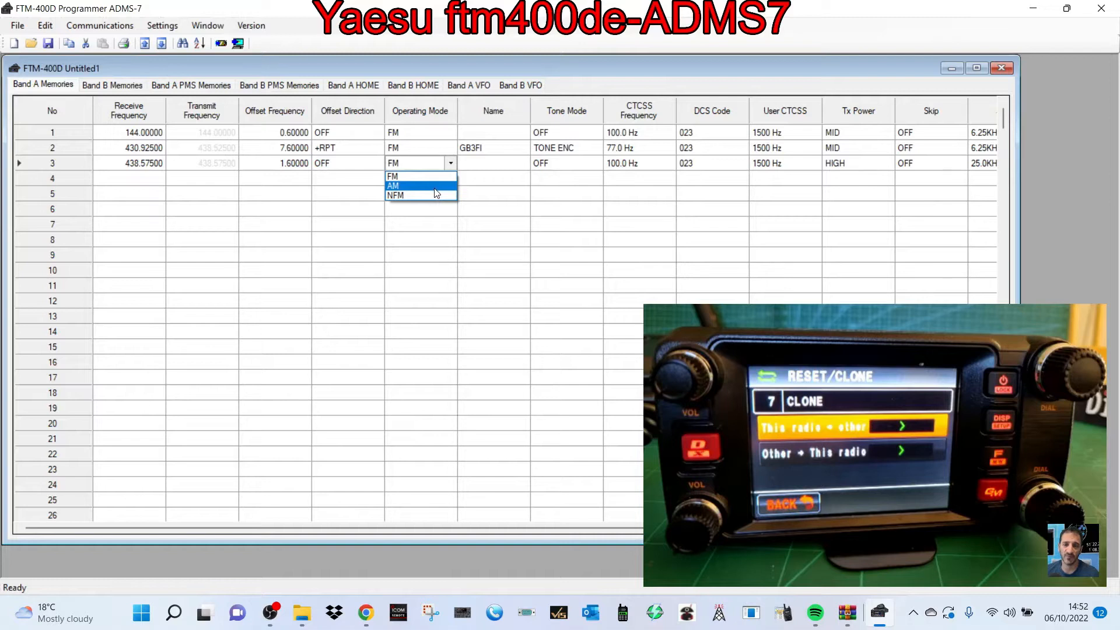
left_click(451, 165)
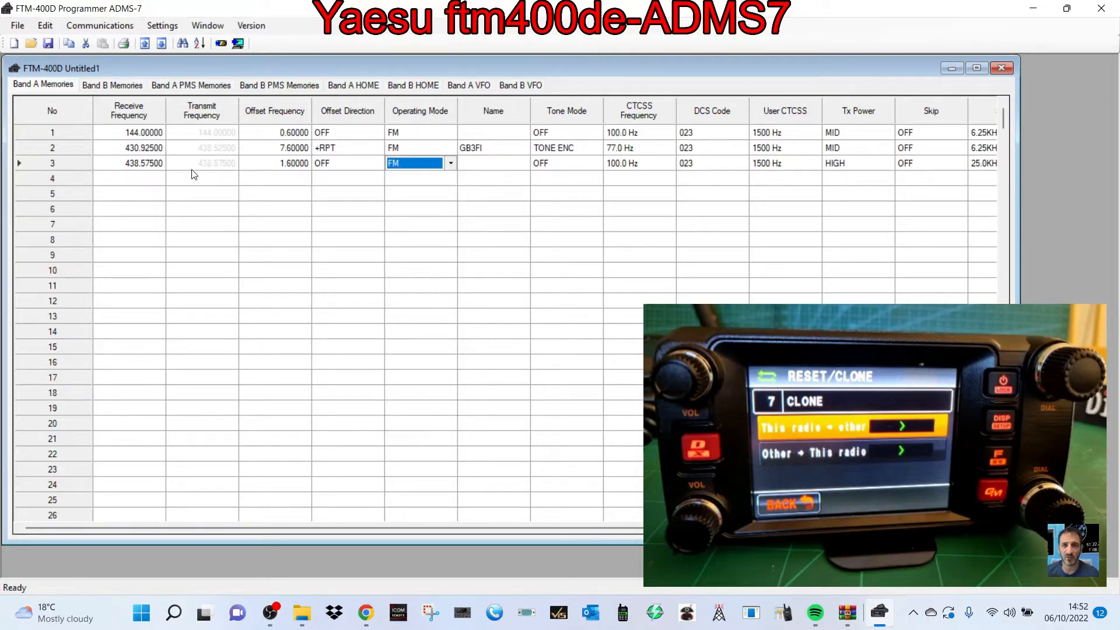
Name memory 3 HOTSPOT.
left_click(503, 164)
type("HOT")
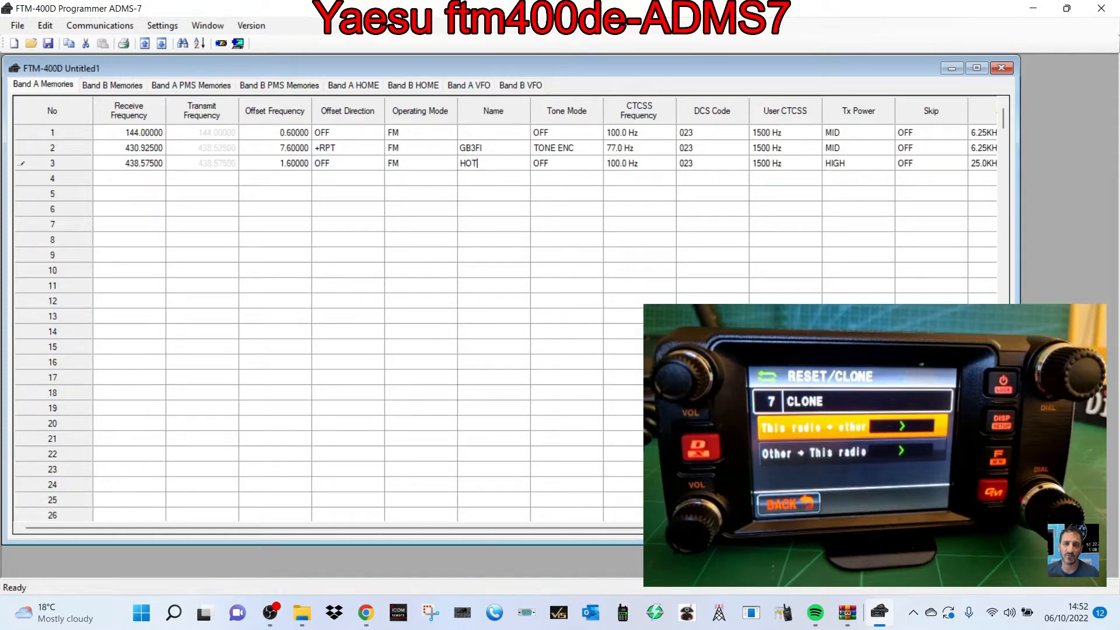
type("SPO")
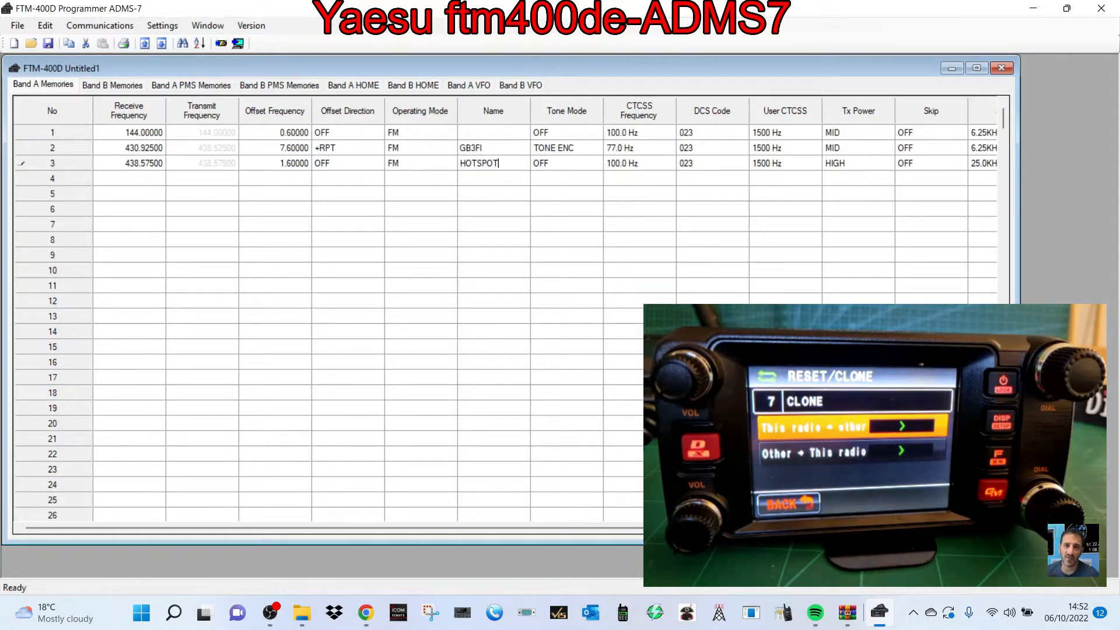
type("T")
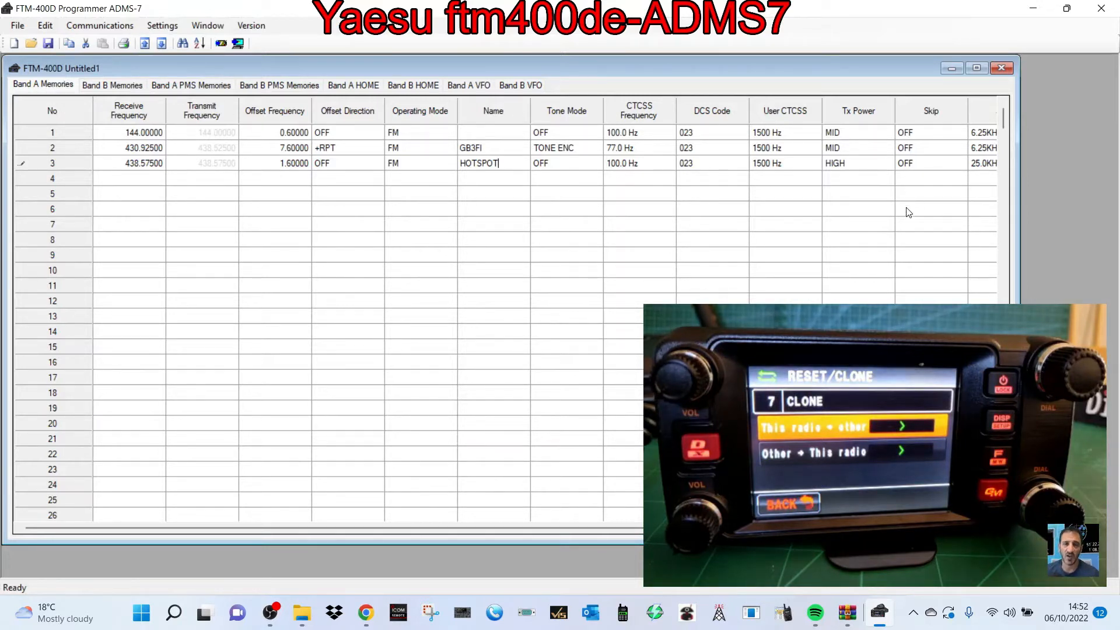
key("Return")
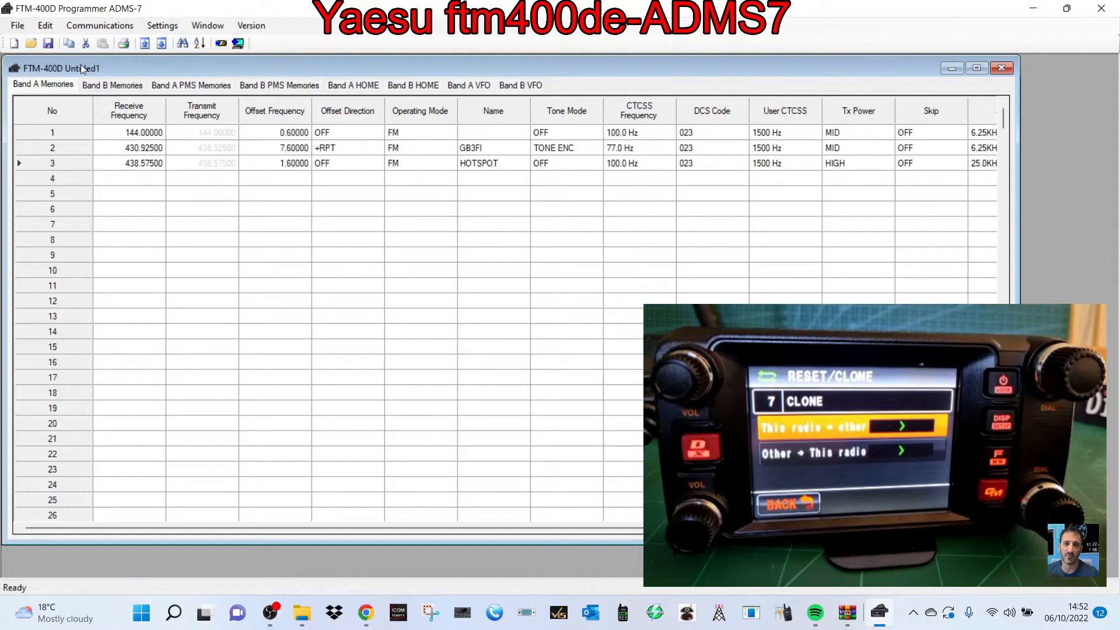
left_click(94, 28)
mouse_move(16, 26)
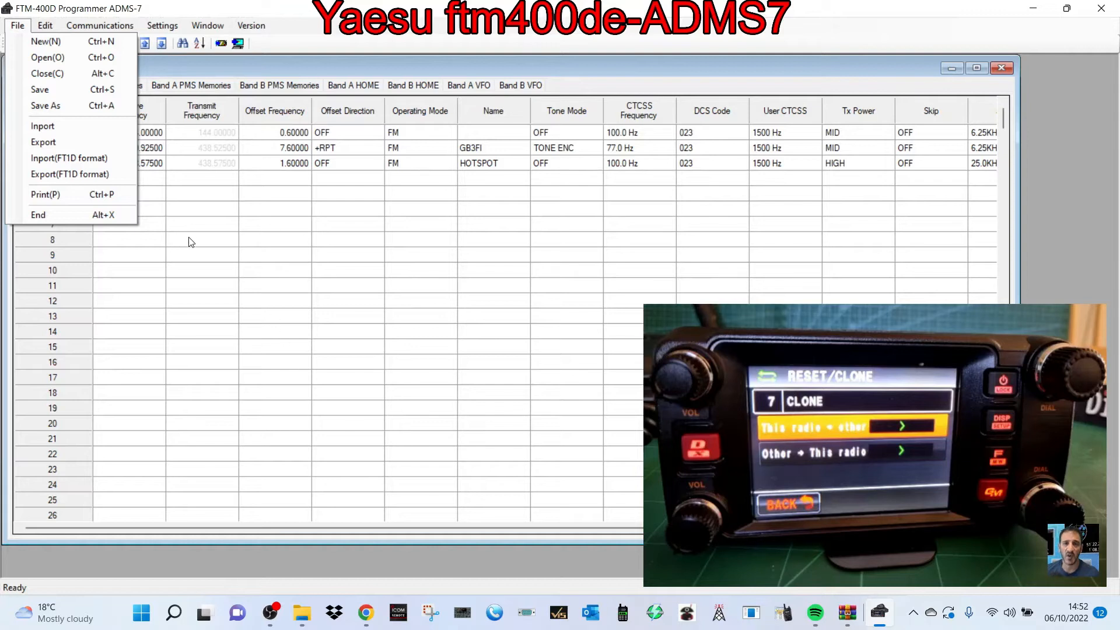
left_click(195, 205)
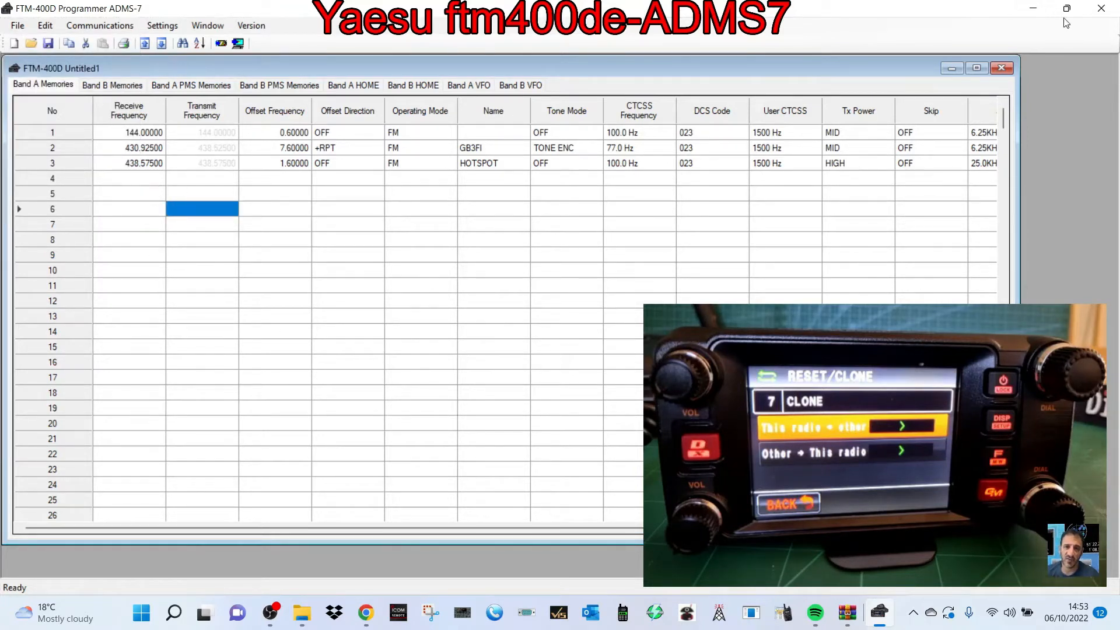
left_click(86, 26)
mouse_move(152, 33)
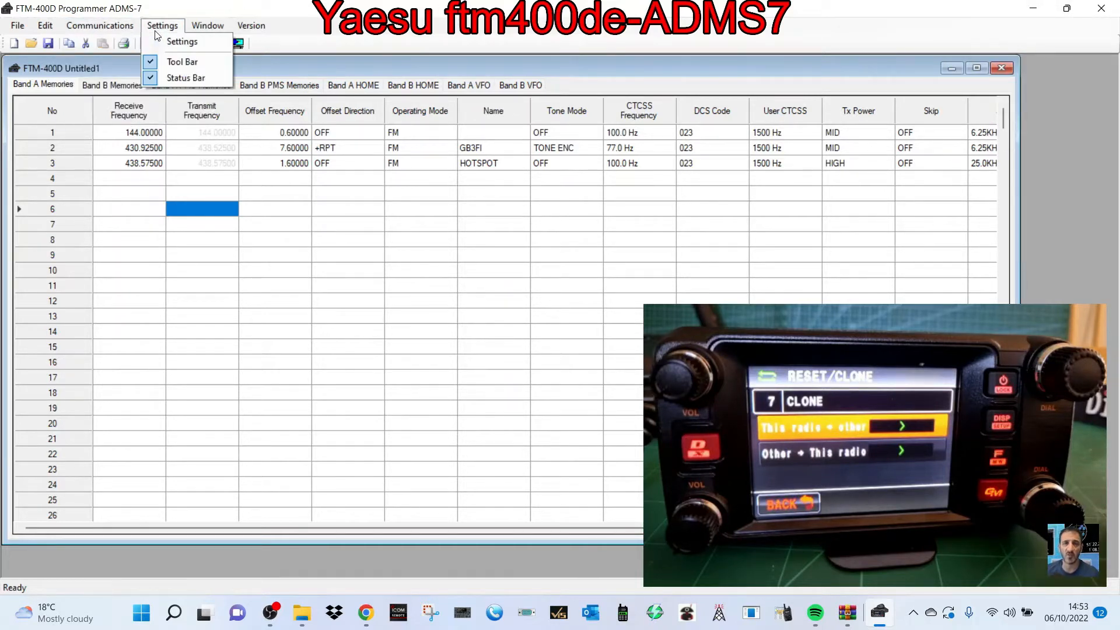
left_click(165, 40)
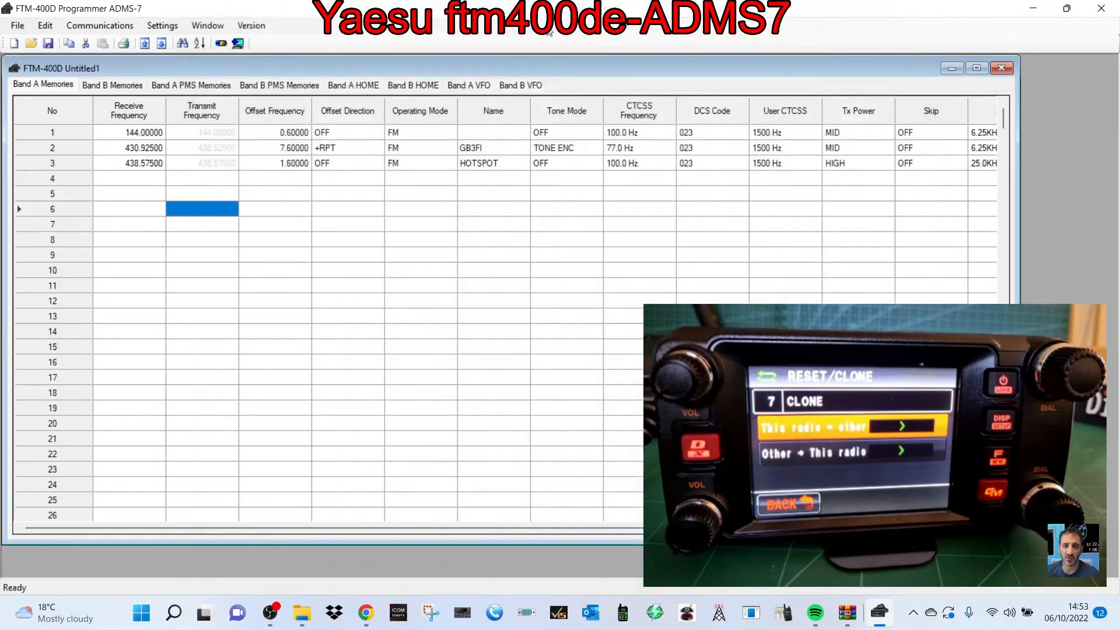
left_click(915, 16)
Try to send the programmed memory data to the FTM-400D.
left_click(97, 29)
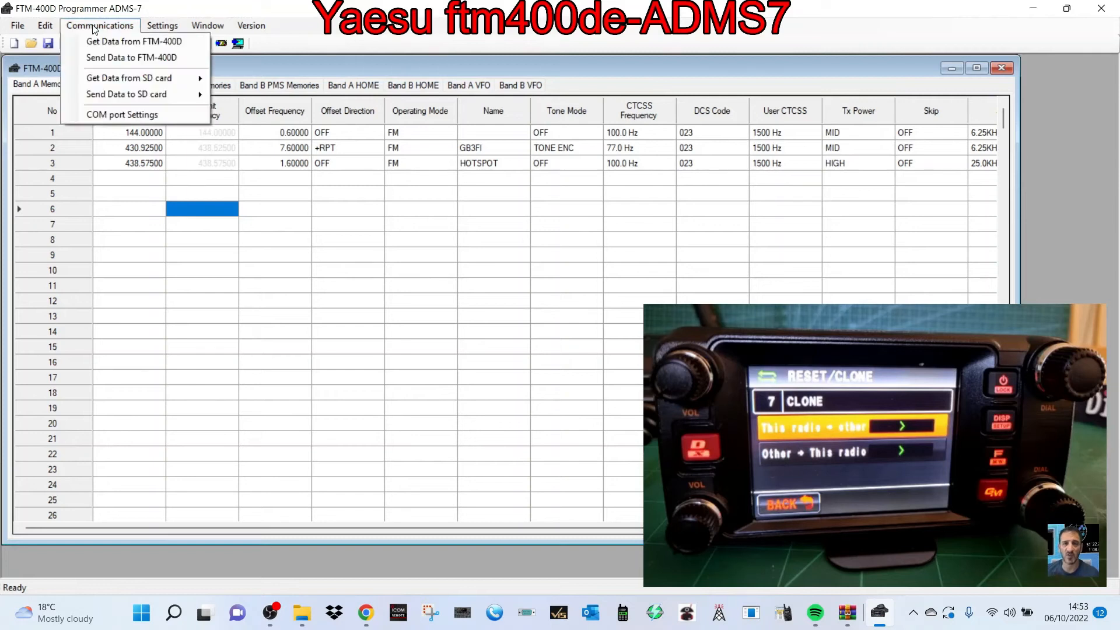
left_click(89, 51)
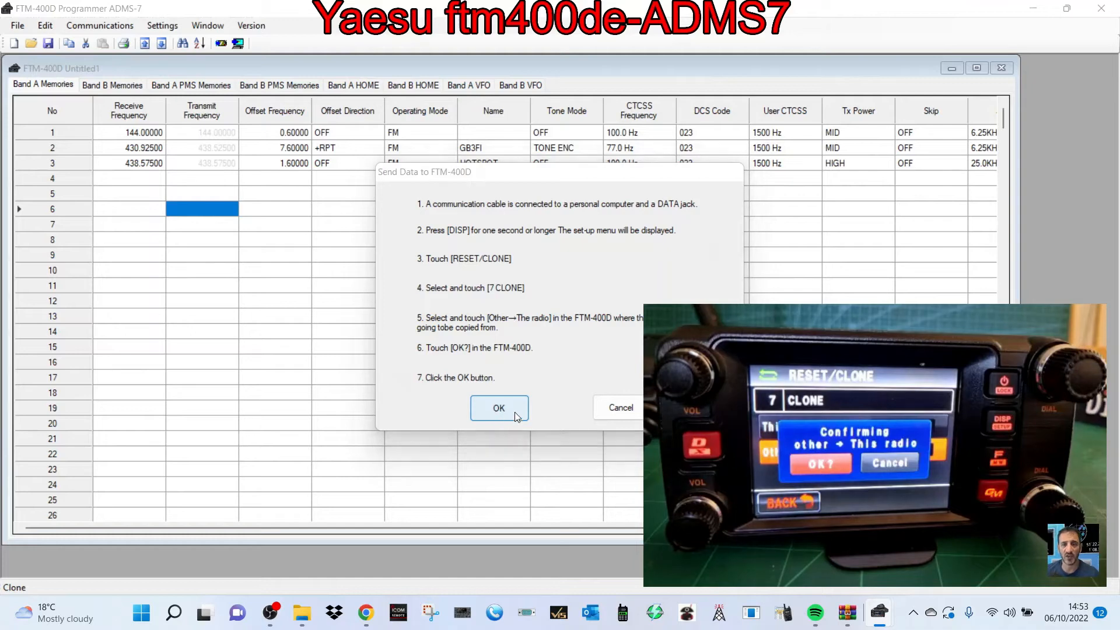
left_click(515, 413)
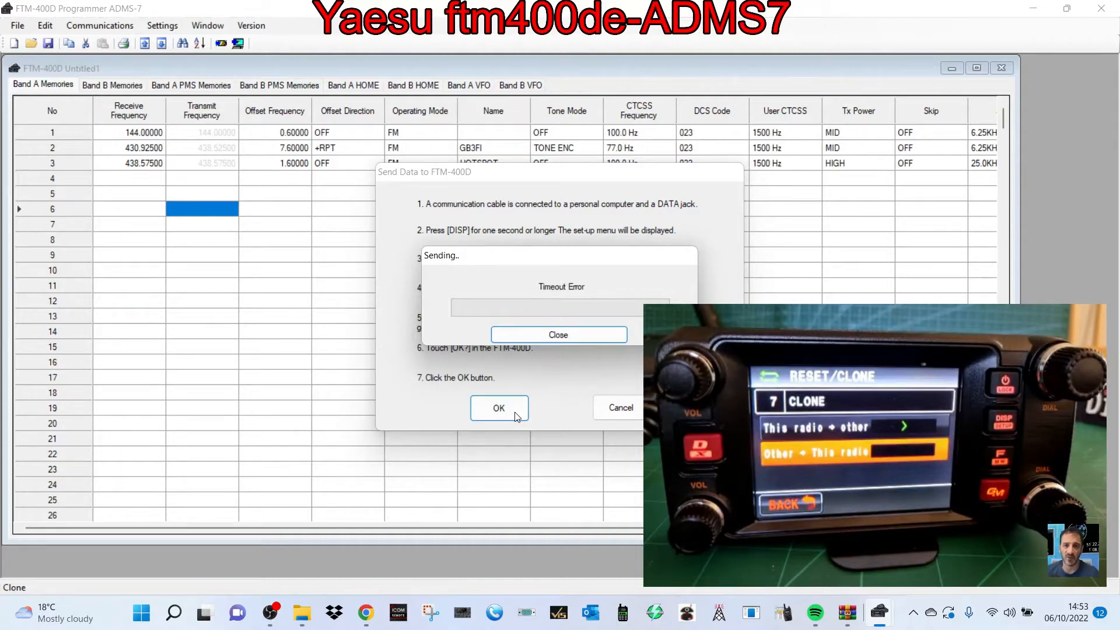
left_click(586, 334)
Send the programmed memory data to the FTM-400D again and dismiss the transfer dialog.
left_click(90, 25)
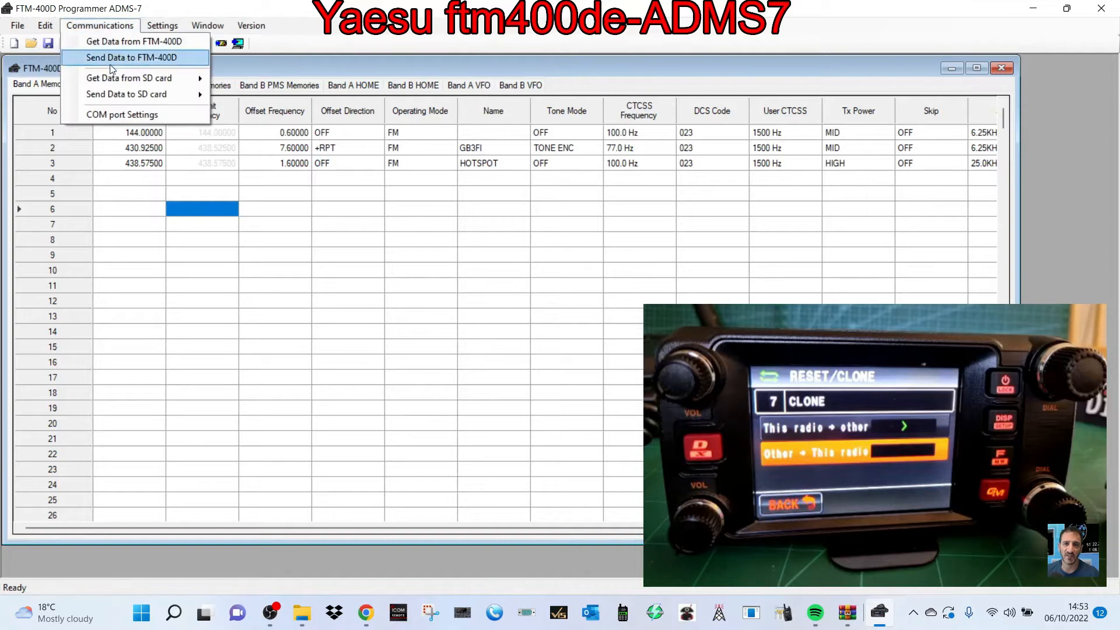
left_click(105, 58)
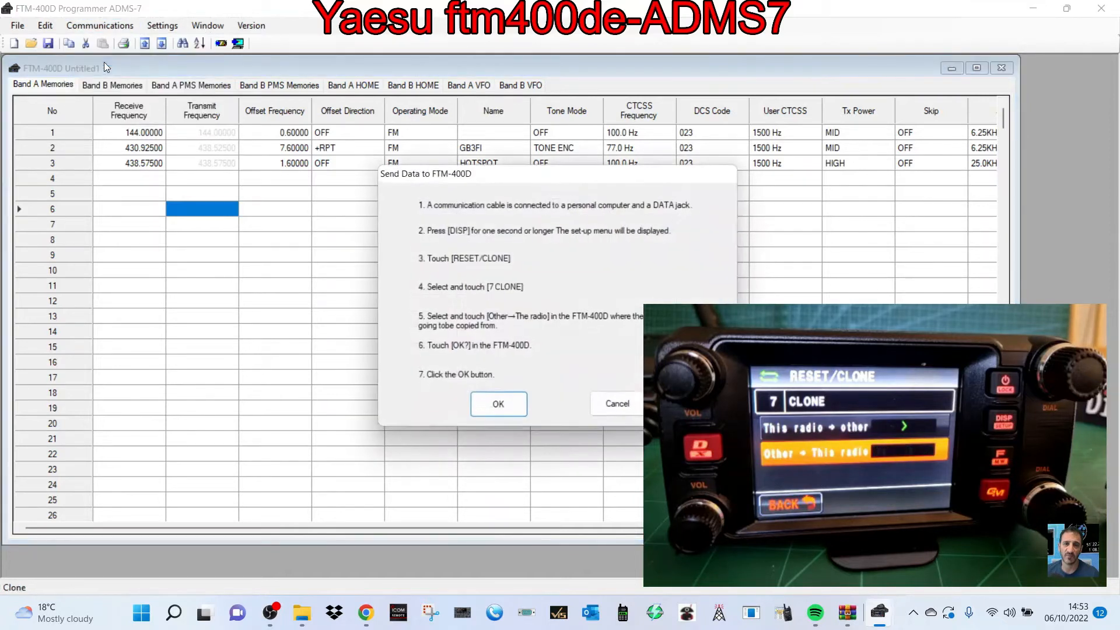
left_click(496, 408)
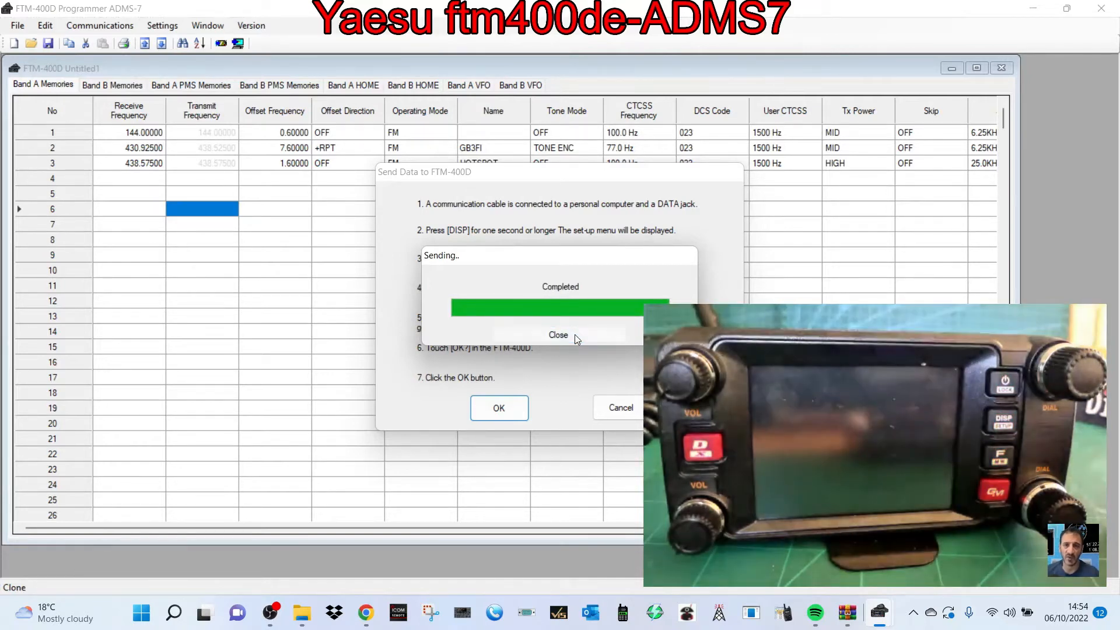
left_click(576, 334)
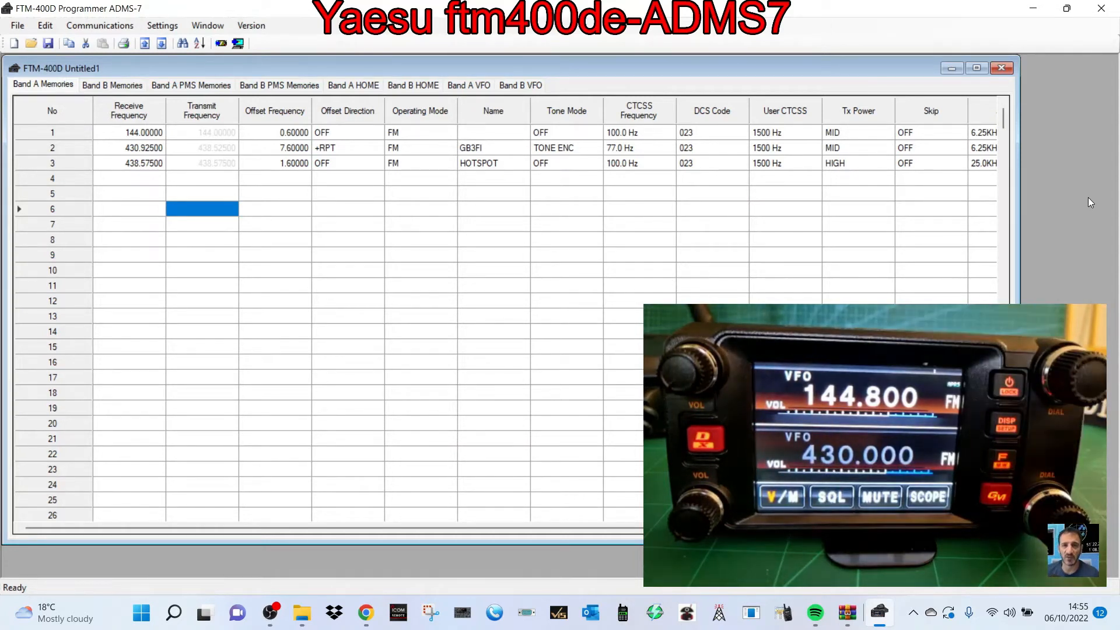
Minimize the browser, launch the FTM-400 Programmer from the desktop and show it full screen with the HH memory list.
left_click(1068, 10)
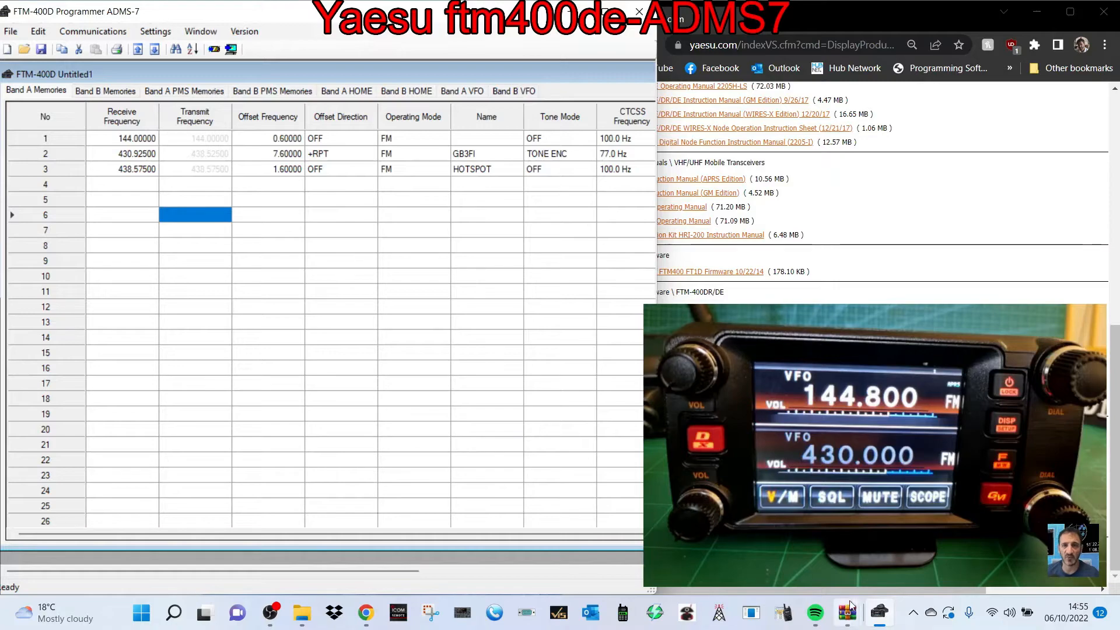
left_click(878, 624)
left_click(878, 625)
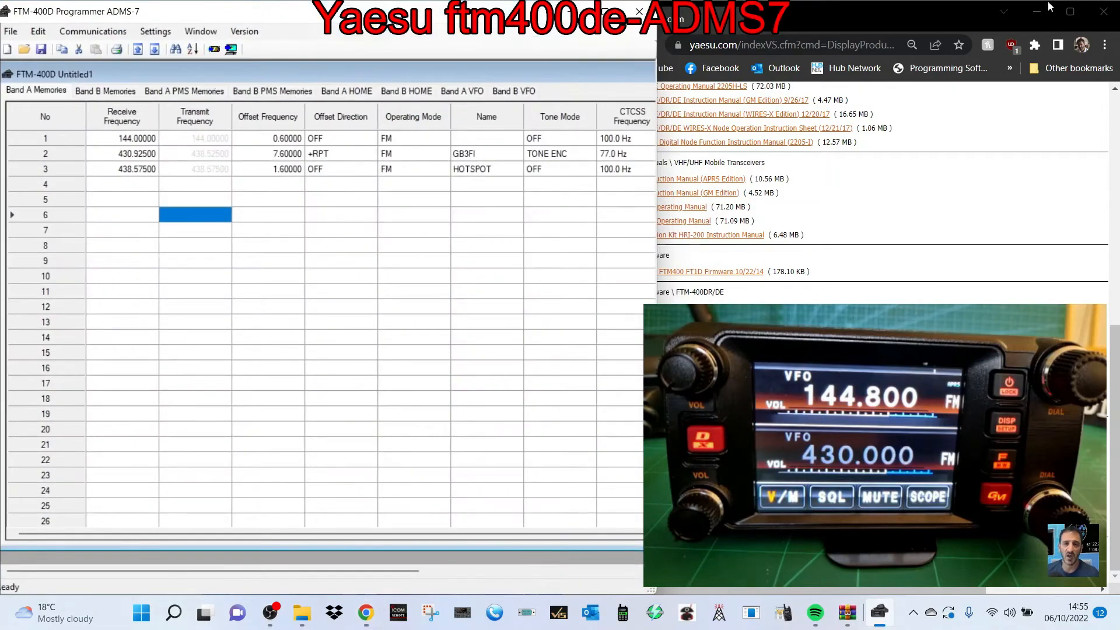
left_click(1037, 13)
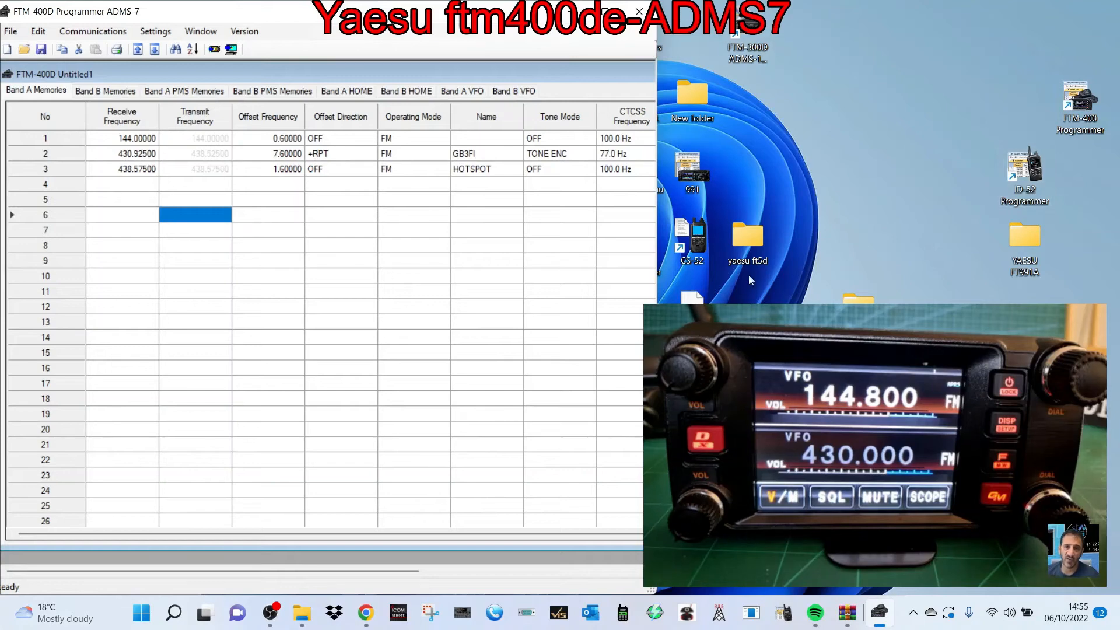
double_click(1084, 105)
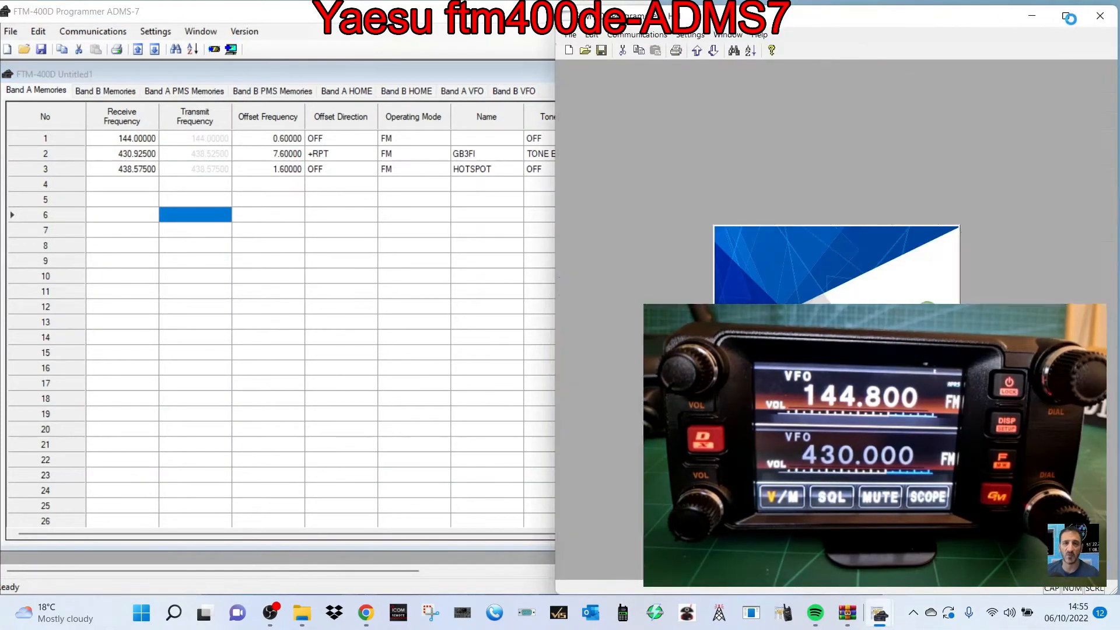
left_click(1066, 18)
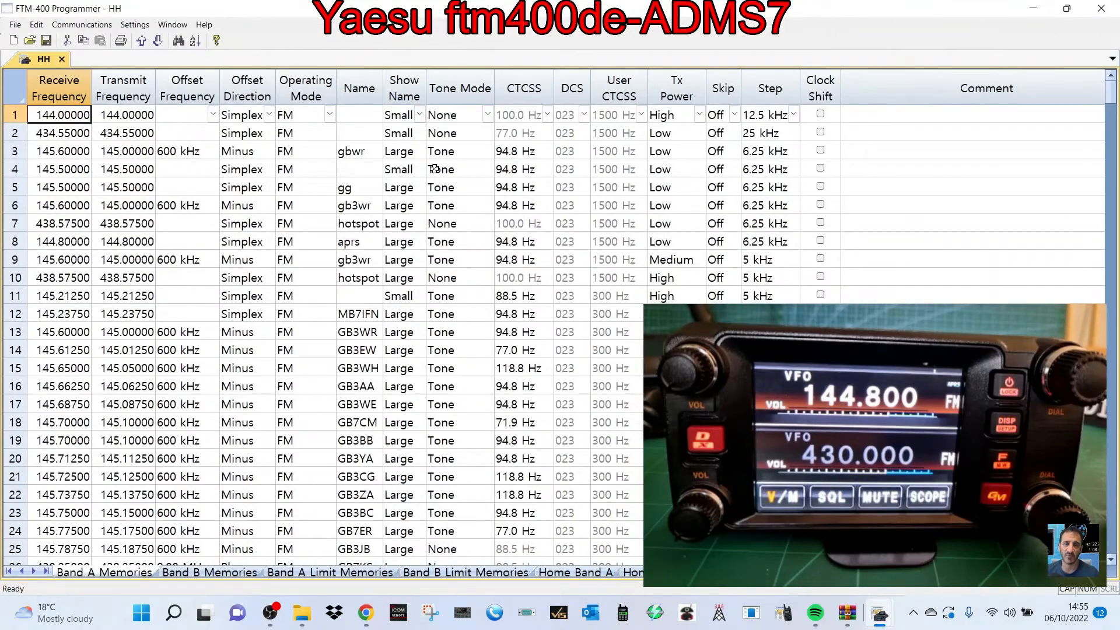
scroll(613, 327, "down", 3)
scroll(530, 429, "up", 3)
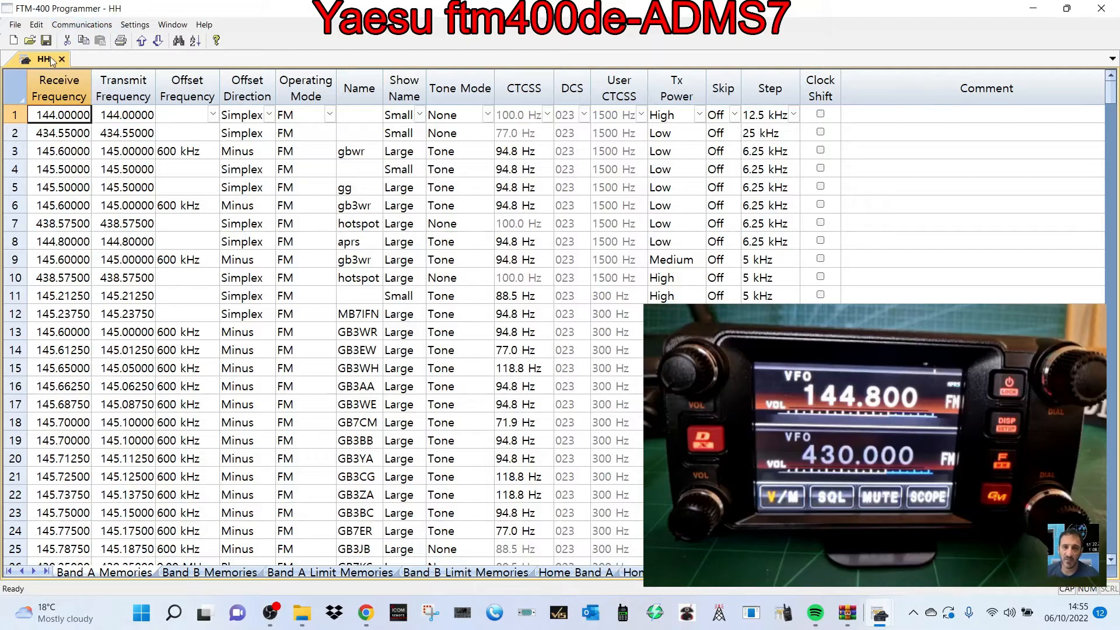
Read the radio's data into a new FTM-400 Programmer file.
left_click(95, 25)
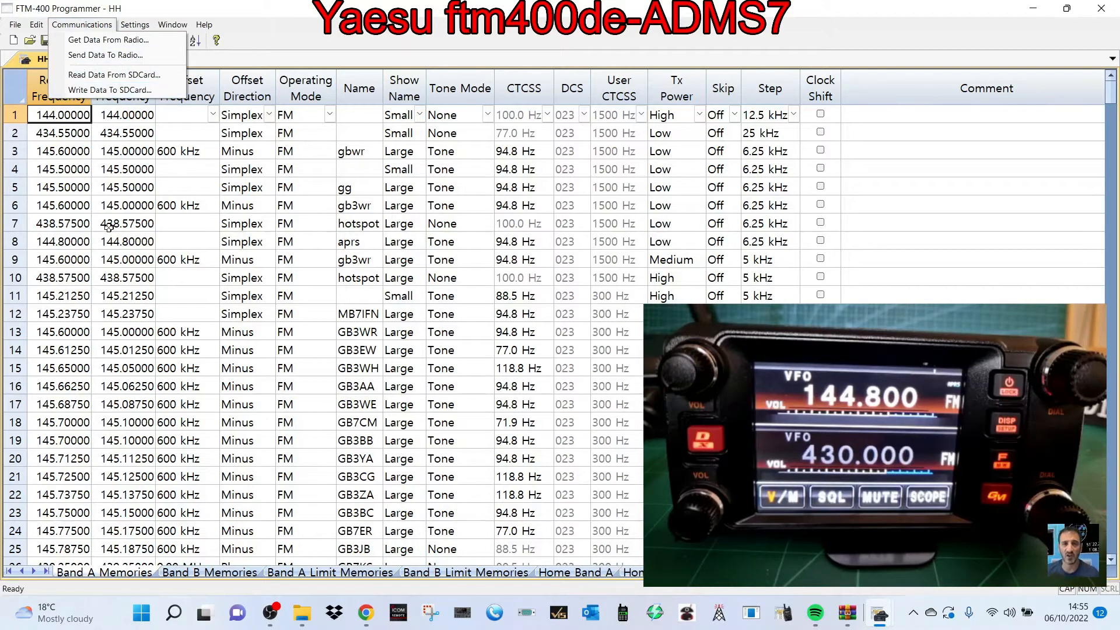
left_click(102, 40)
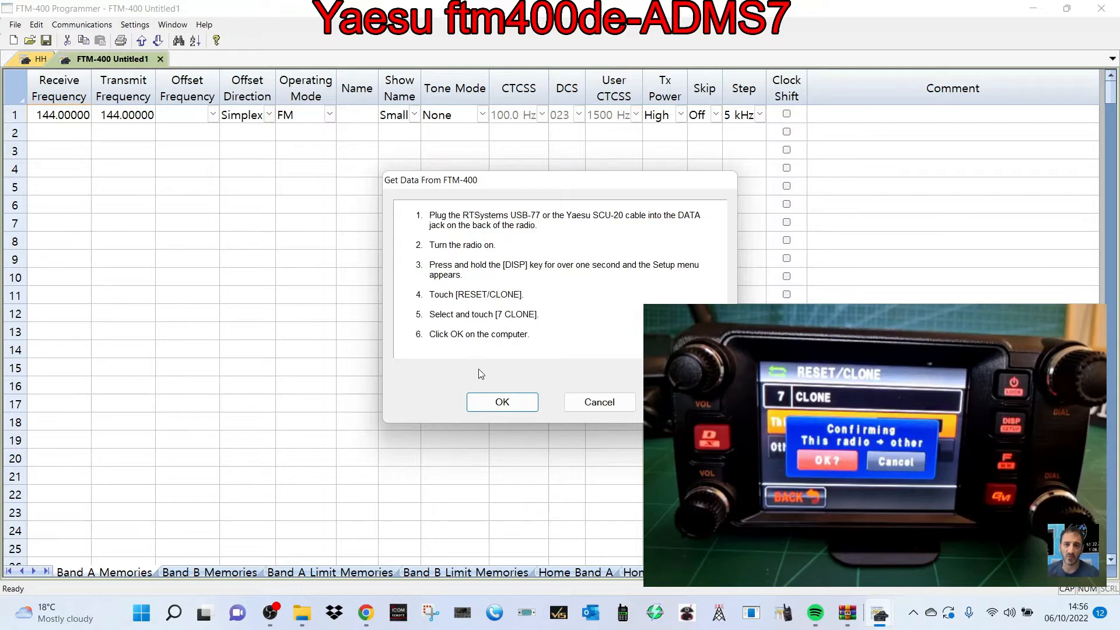
left_click(503, 404)
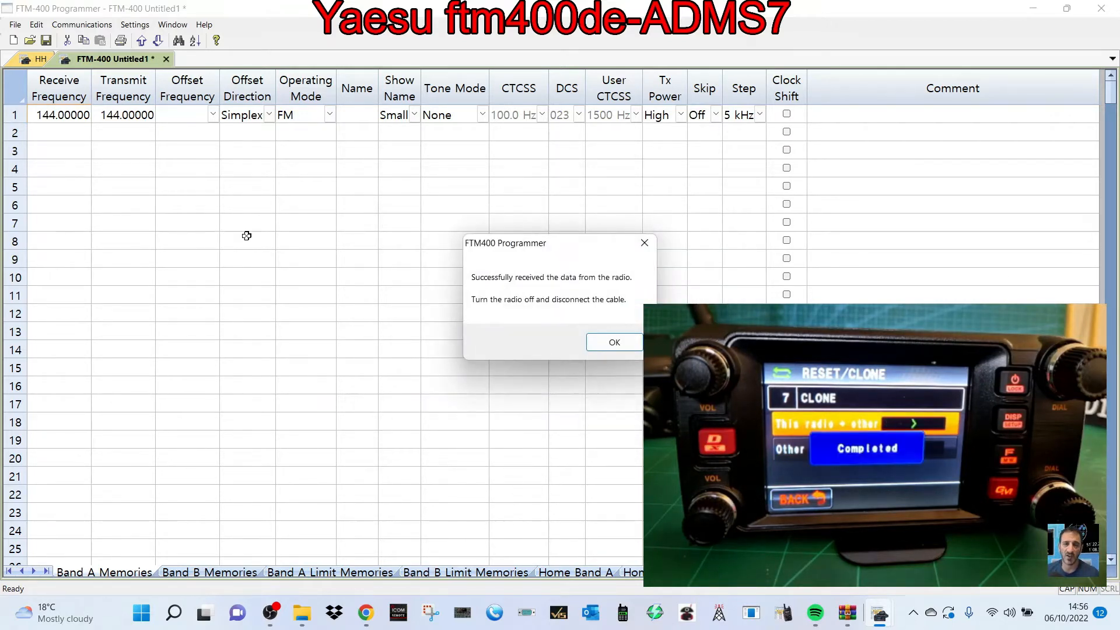
left_click(606, 345)
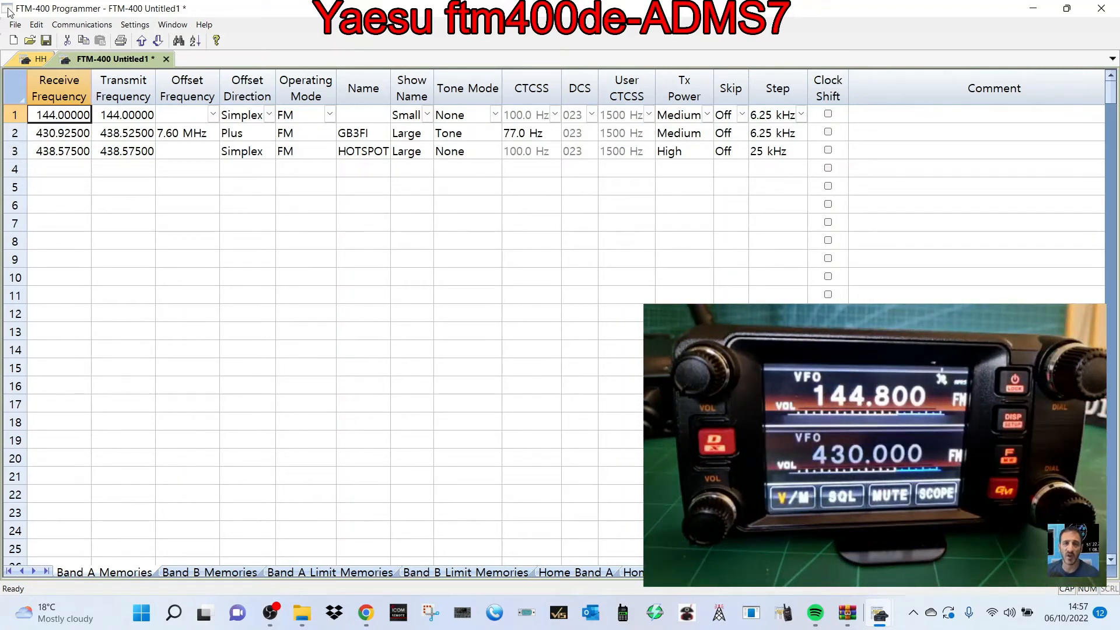
Examine the radio menu settings of the downloaded file, covering the common, DTMF/Internet, APRS, APRS Beacon and Group Monitor/Messaging options.
left_click(136, 24)
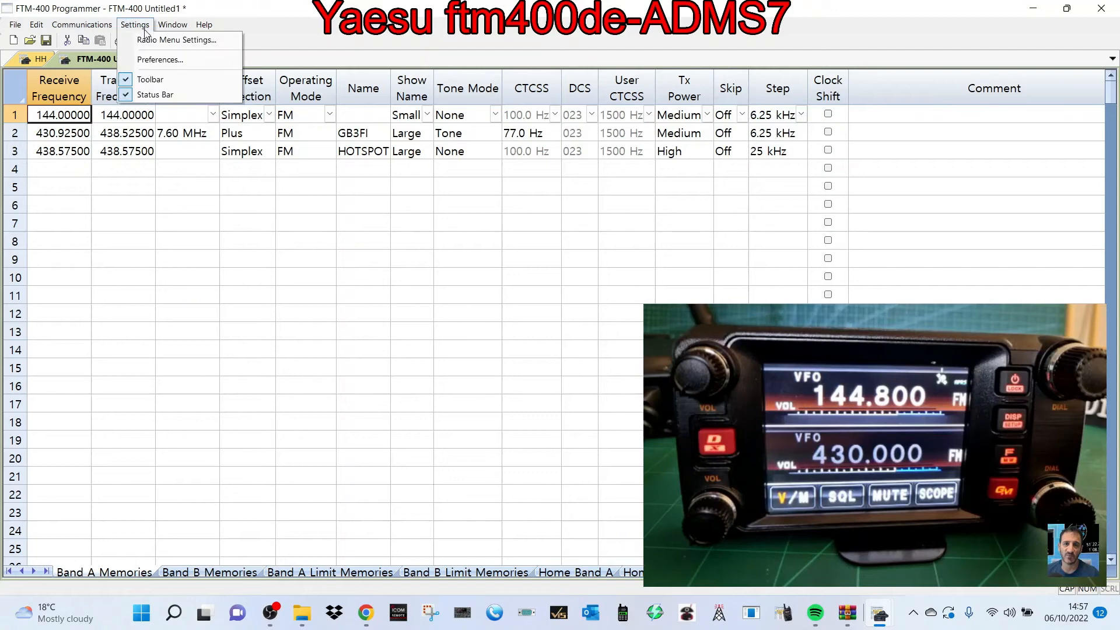
left_click(145, 39)
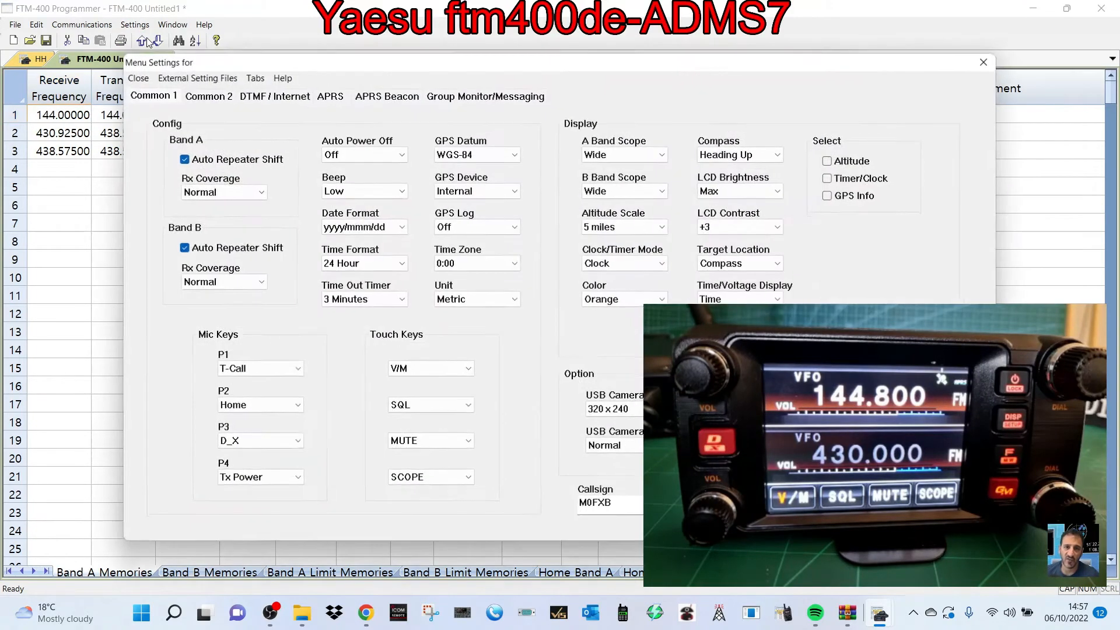
left_click(324, 97)
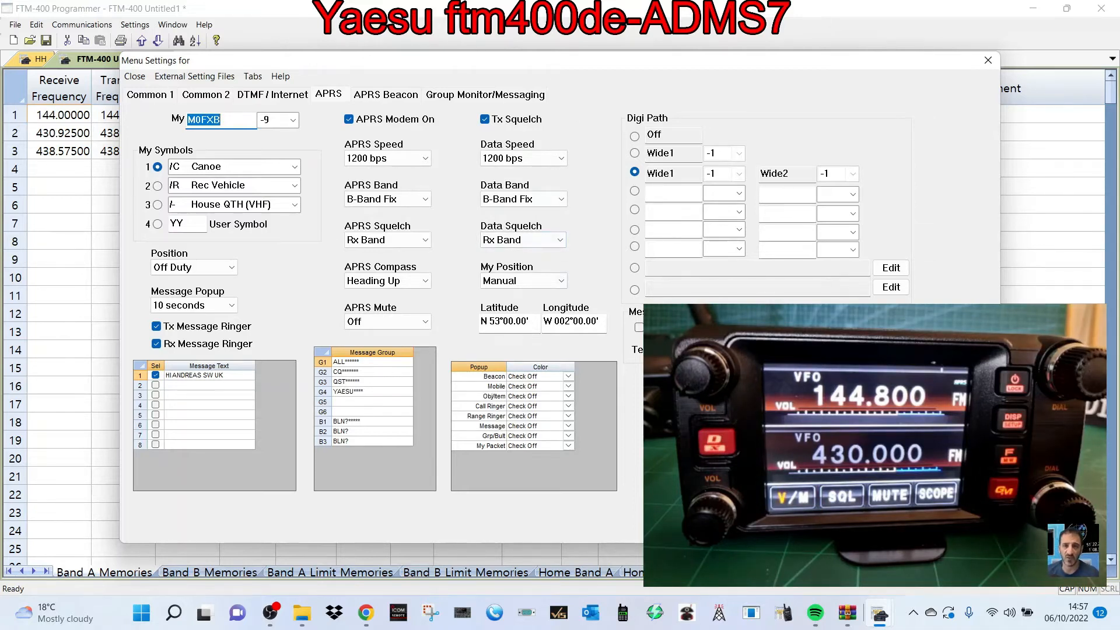
left_click(227, 120)
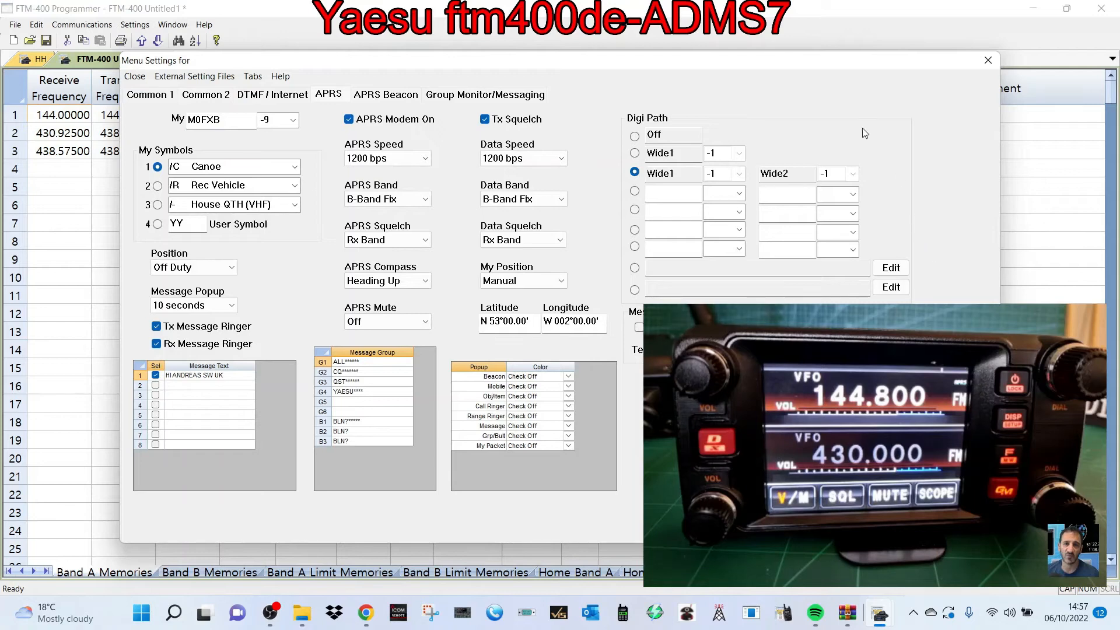
left_click(368, 99)
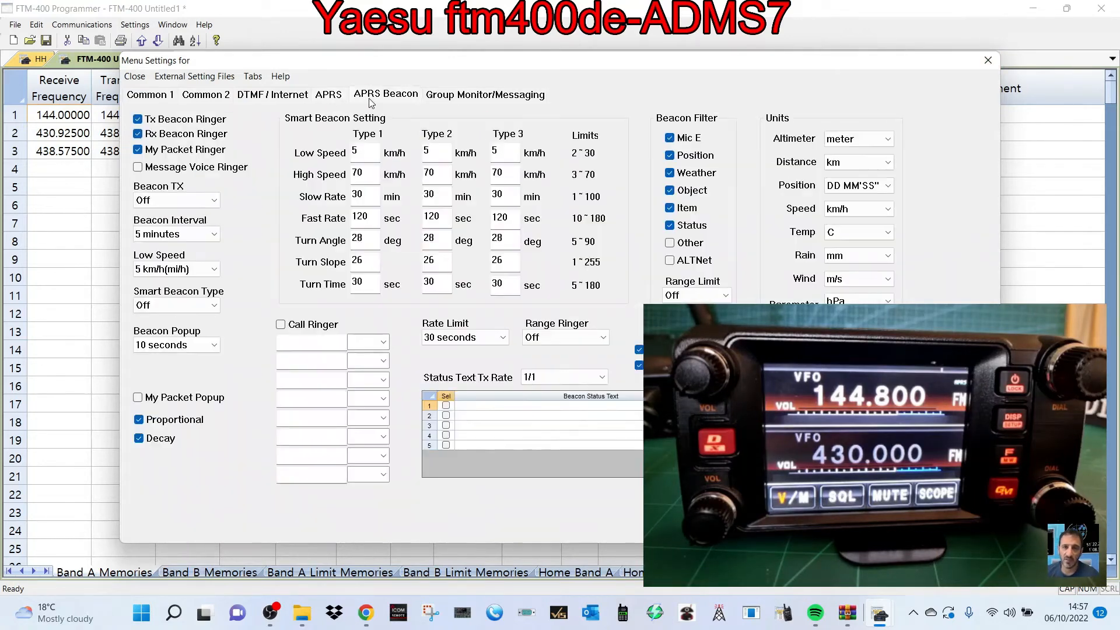
left_click(467, 96)
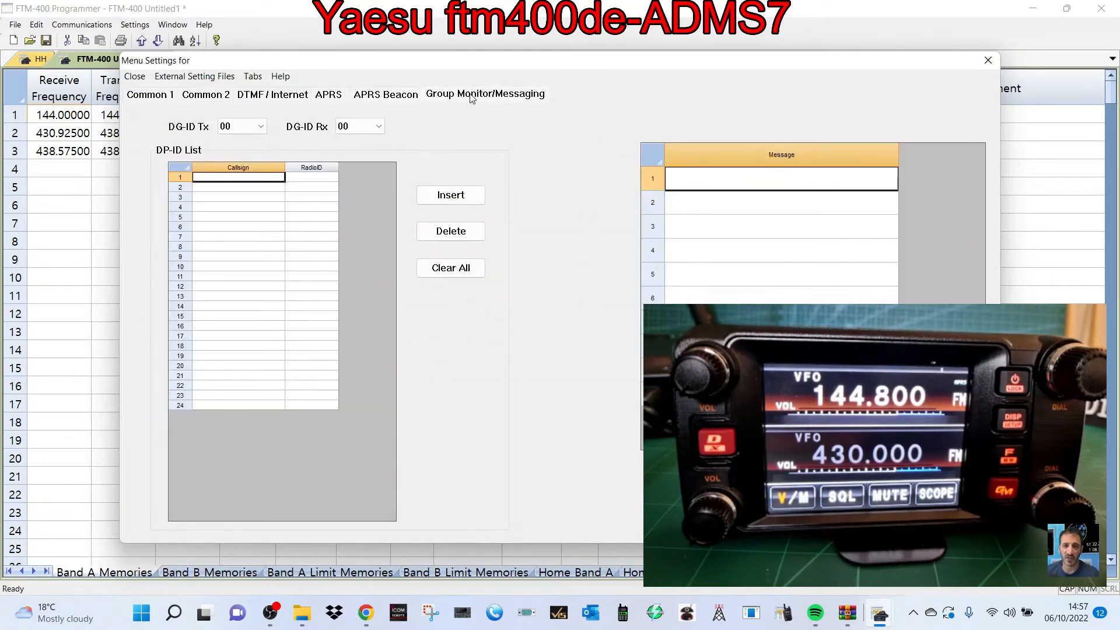
left_click(413, 97)
left_click(338, 95)
left_click(295, 95)
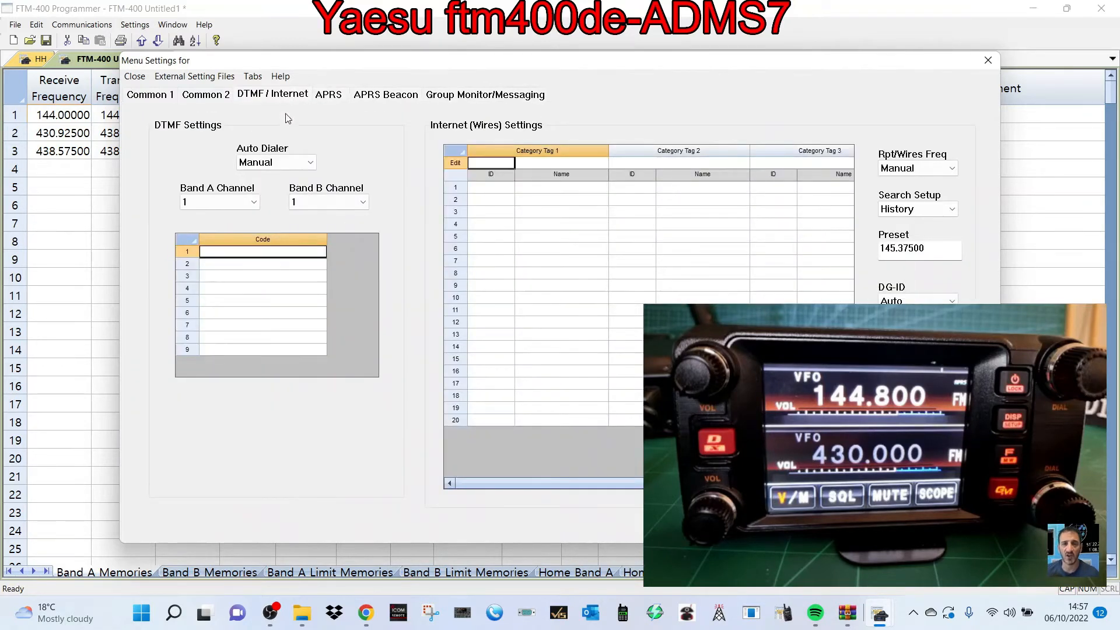
left_click(207, 96)
left_click(150, 94)
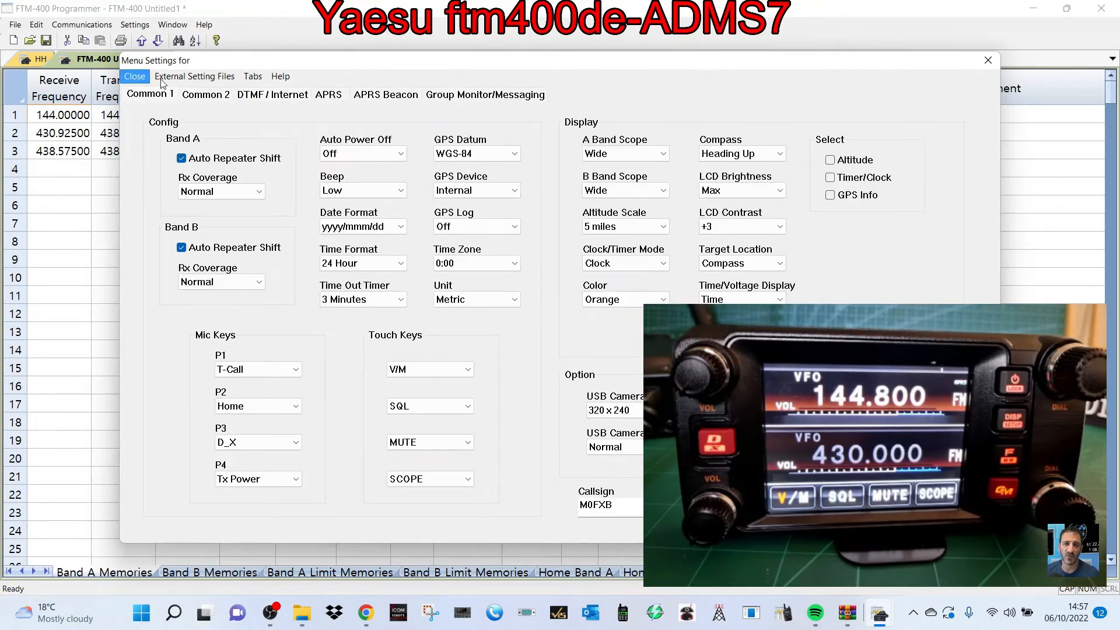
left_click(988, 63)
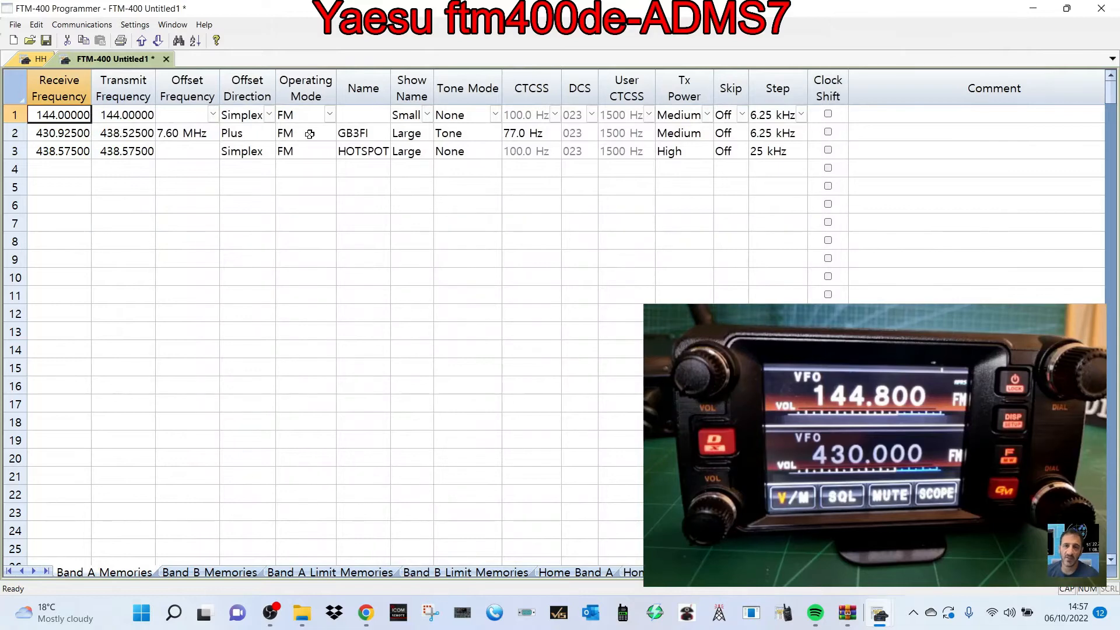
left_click(42, 59)
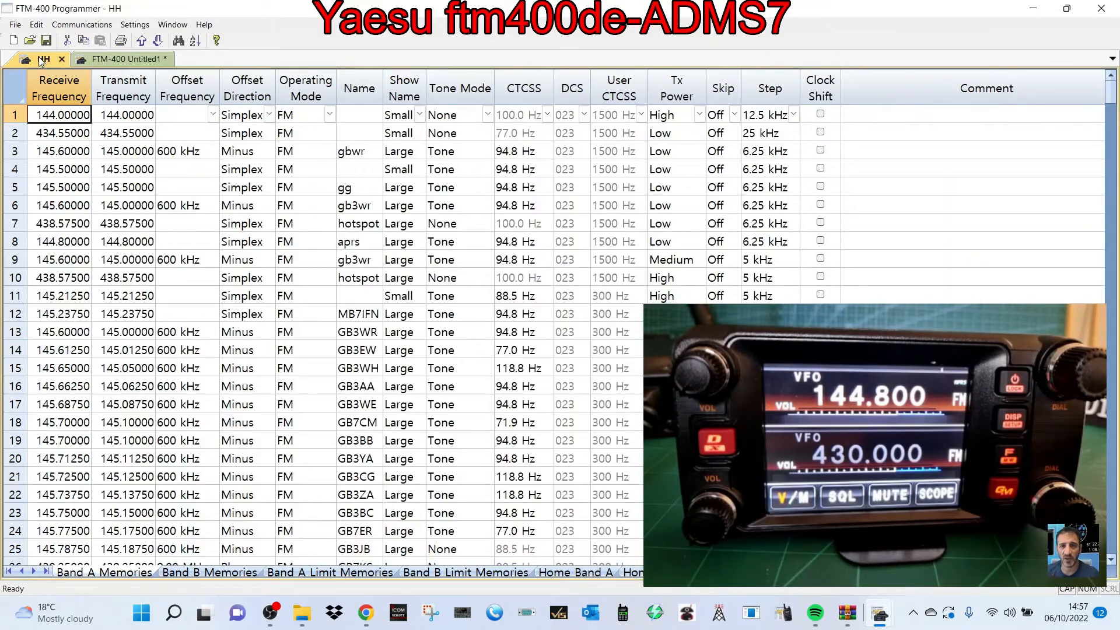
left_click(124, 60)
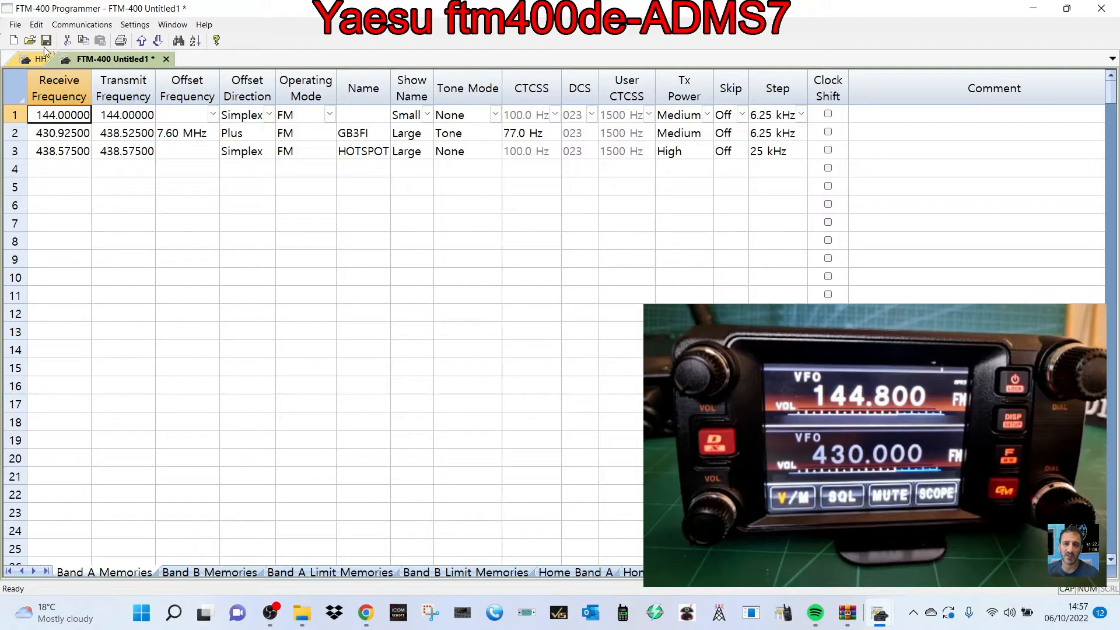
left_click(22, 25)
left_click(22, 26)
left_click(32, 26)
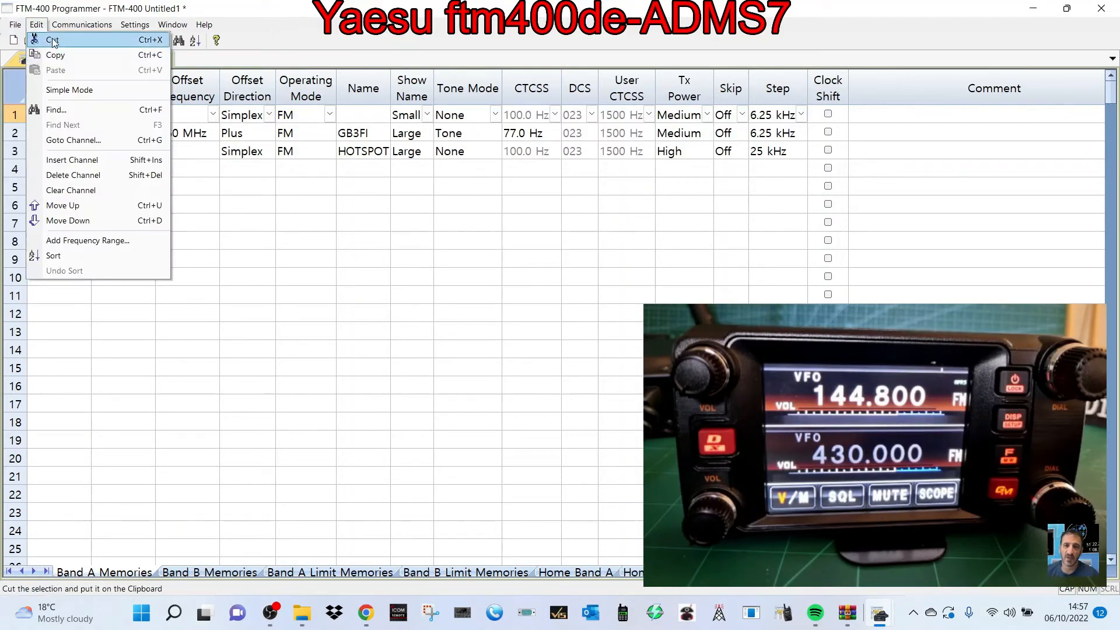
Search RepeaterBook for 2 meter and 70 cm repeaters within 30 miles of Bristol, UK, and look through the list.
mouse_move(21, 25)
mouse_move(37, 71)
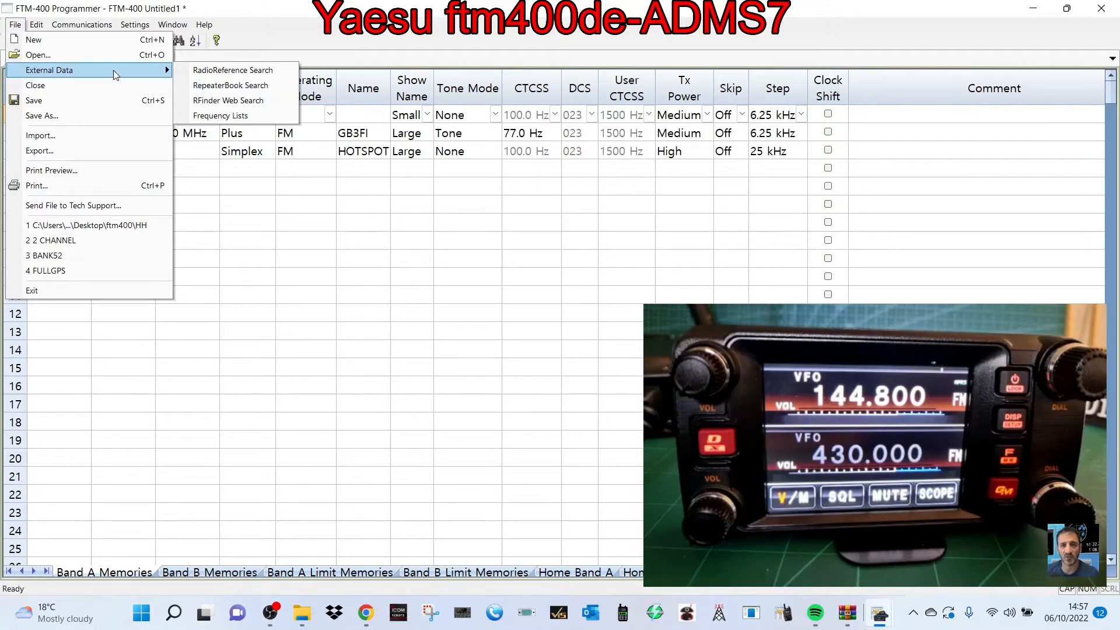
left_click(231, 85)
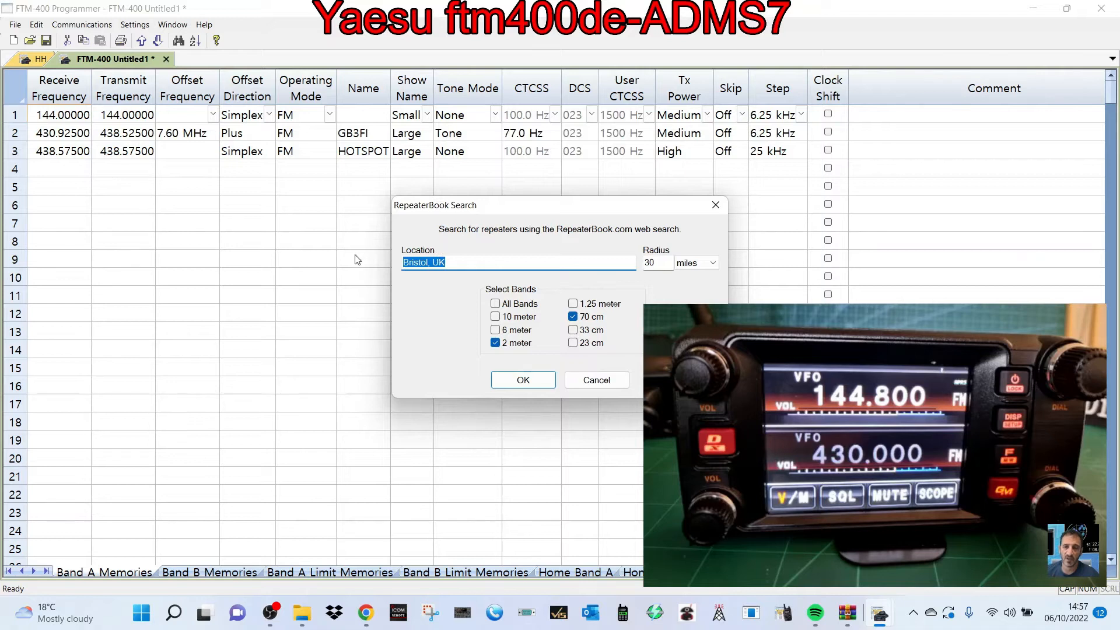
left_click_drag(612, 207, 399, 188)
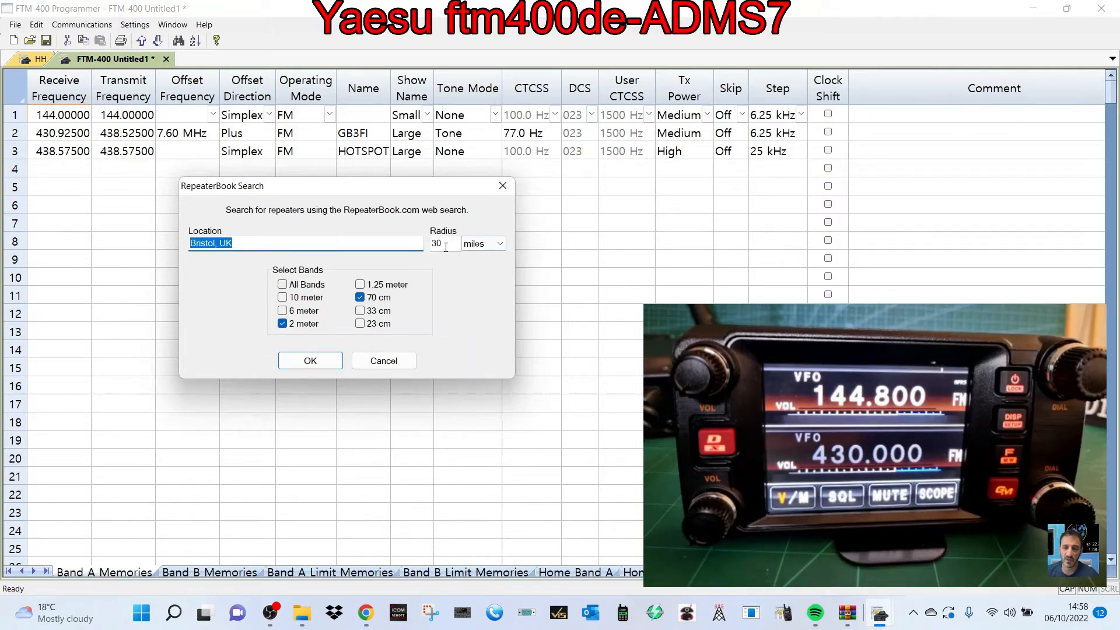
left_click(338, 359)
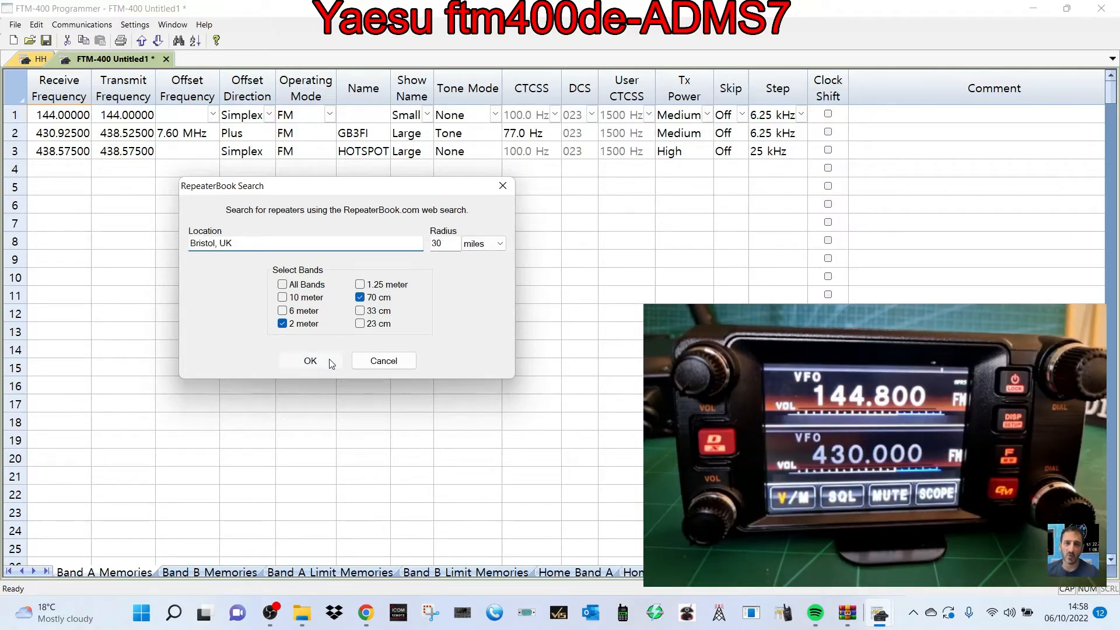
scroll(387, 287, "down", 1)
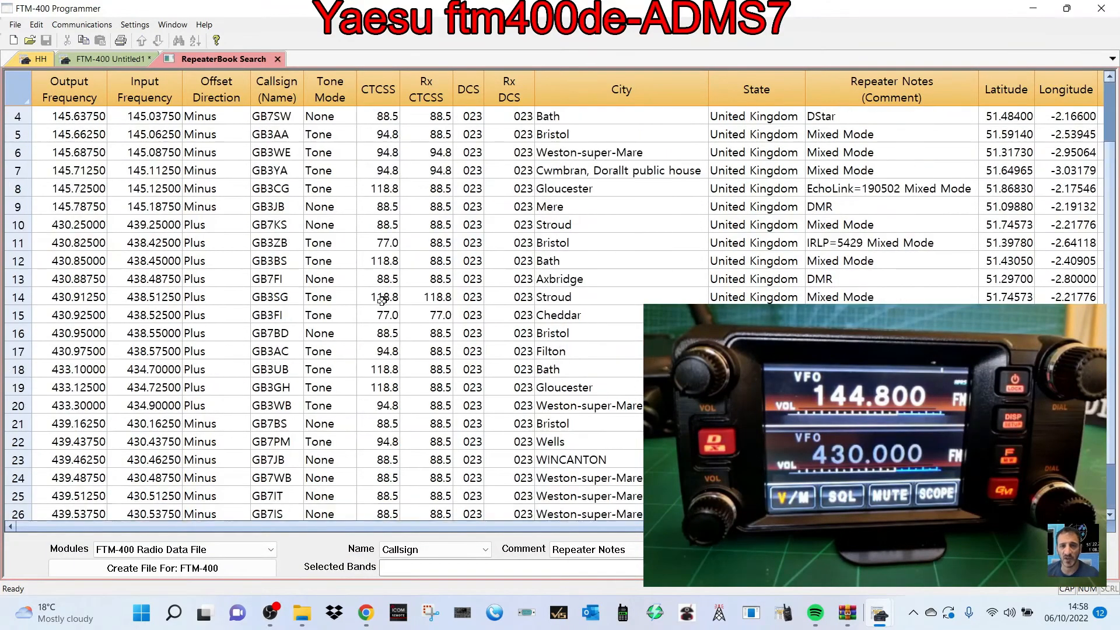
scroll(373, 264, "up", 1)
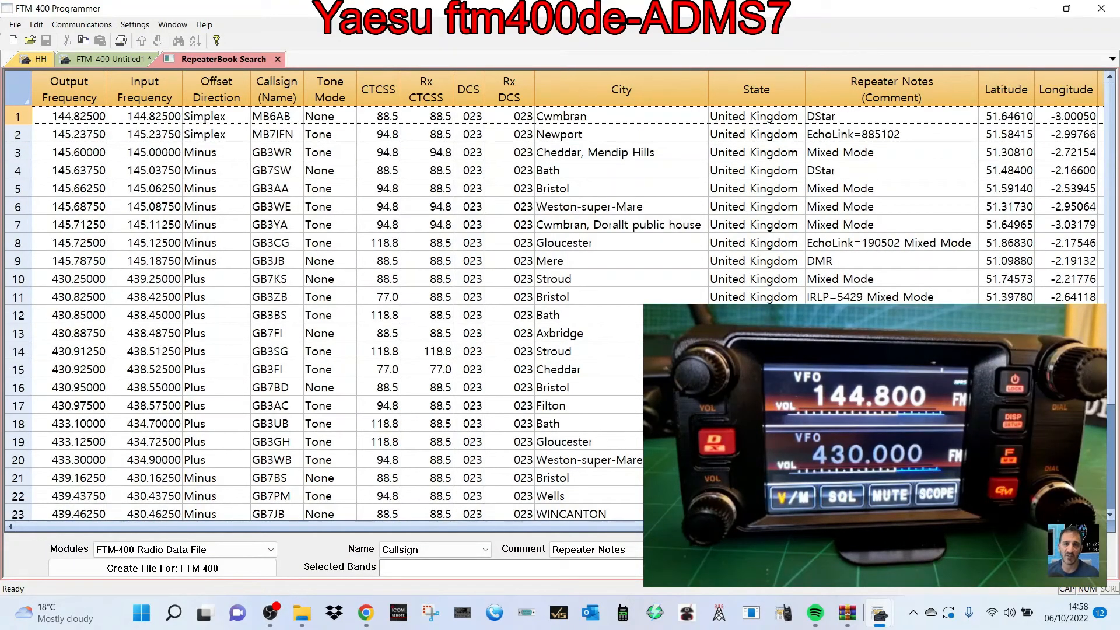
Copy all the RepeaterBook search results into the untitled file's Band A memories, starting at channel 4.
key("ctrl+a")
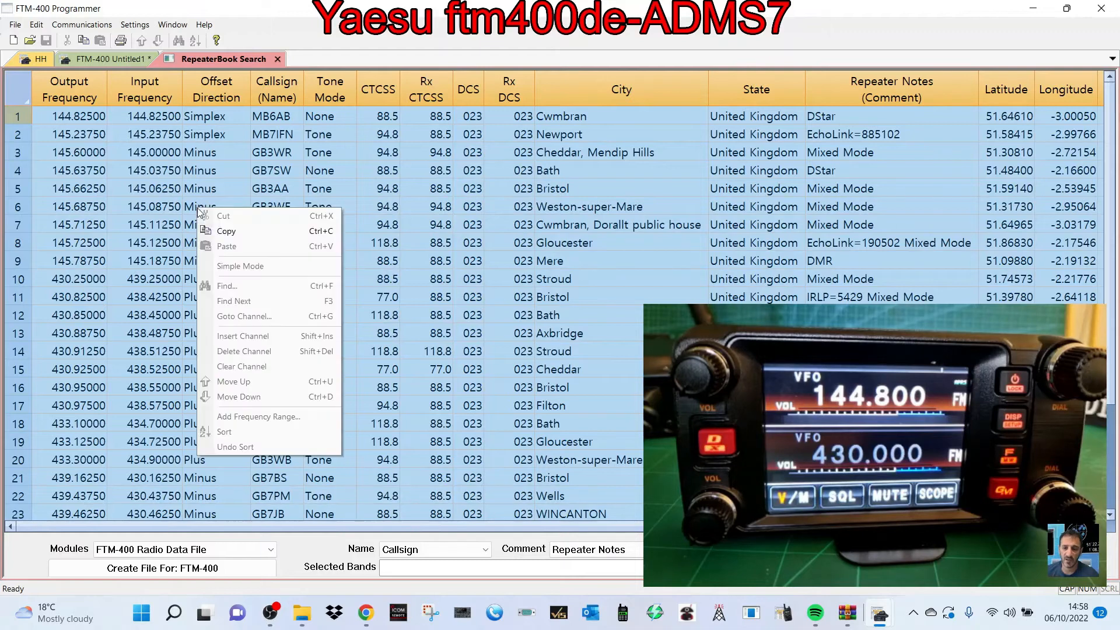
right_click(198, 208)
left_click(237, 234)
left_click(93, 59)
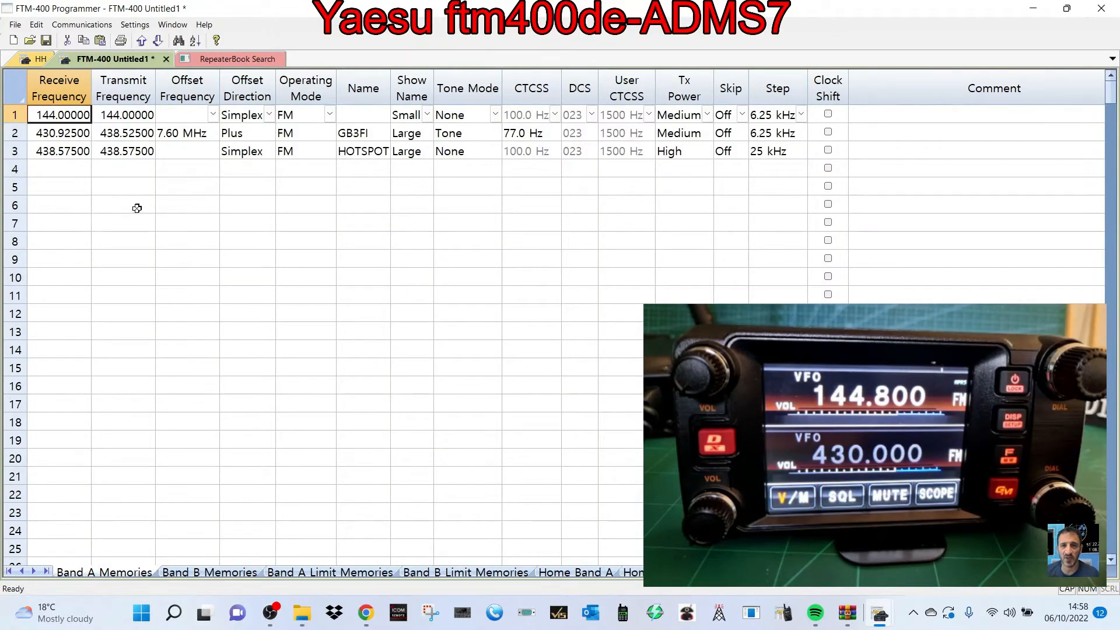
left_click(15, 169)
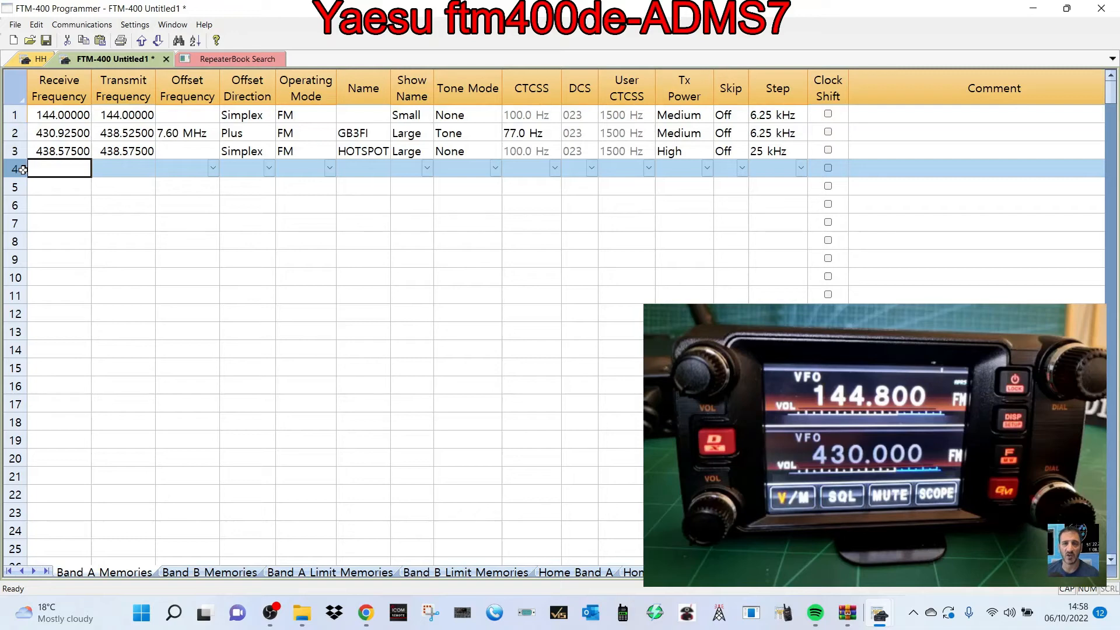
right_click(54, 214)
left_click(88, 248)
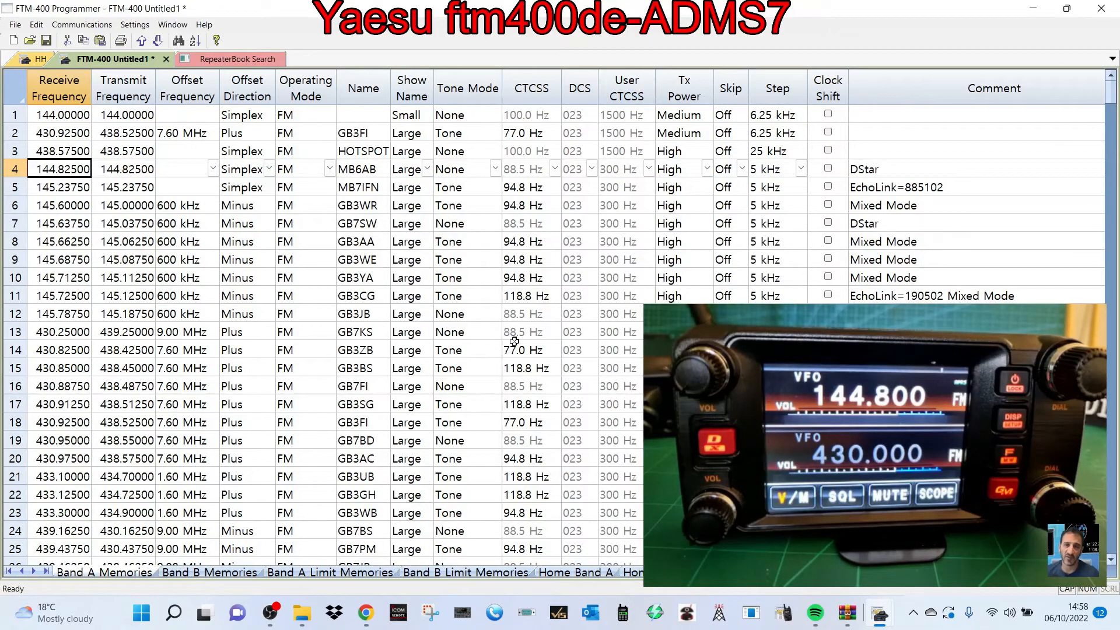
Insert a new channel 4 in the Band A memories with a receive frequency of 144.80000.
left_click(15, 26)
mouse_move(44, 29)
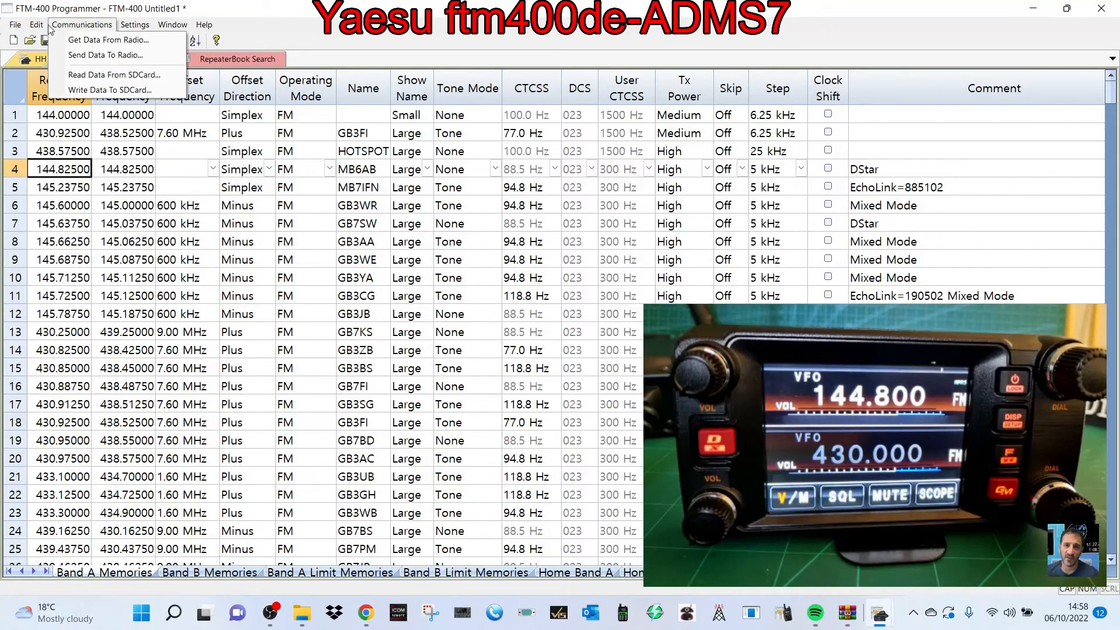
left_click(68, 161)
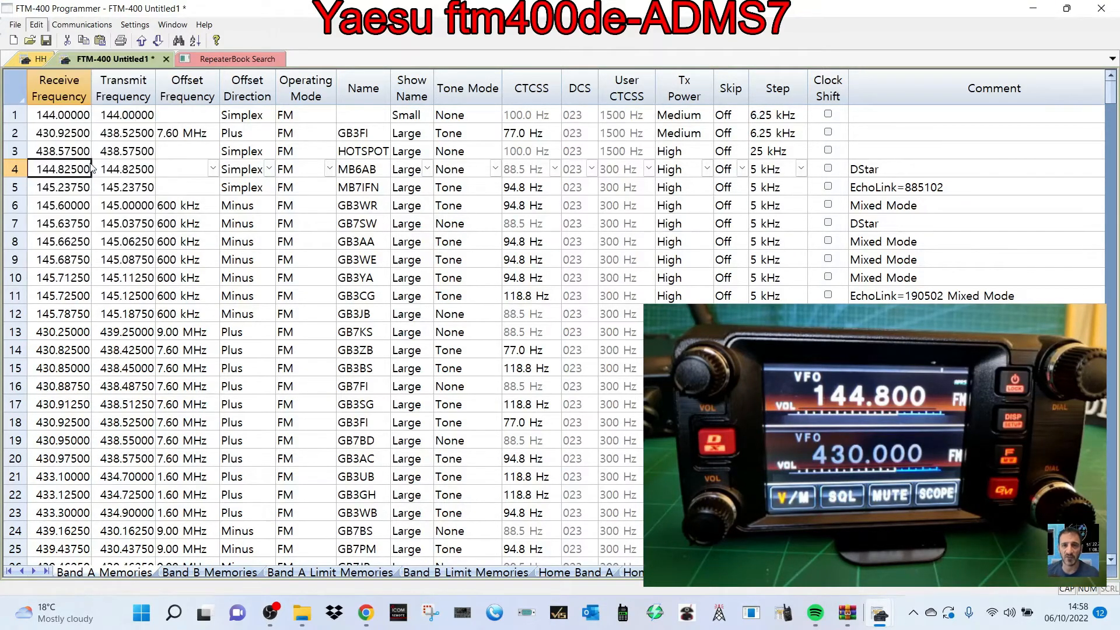
type("144.80000")
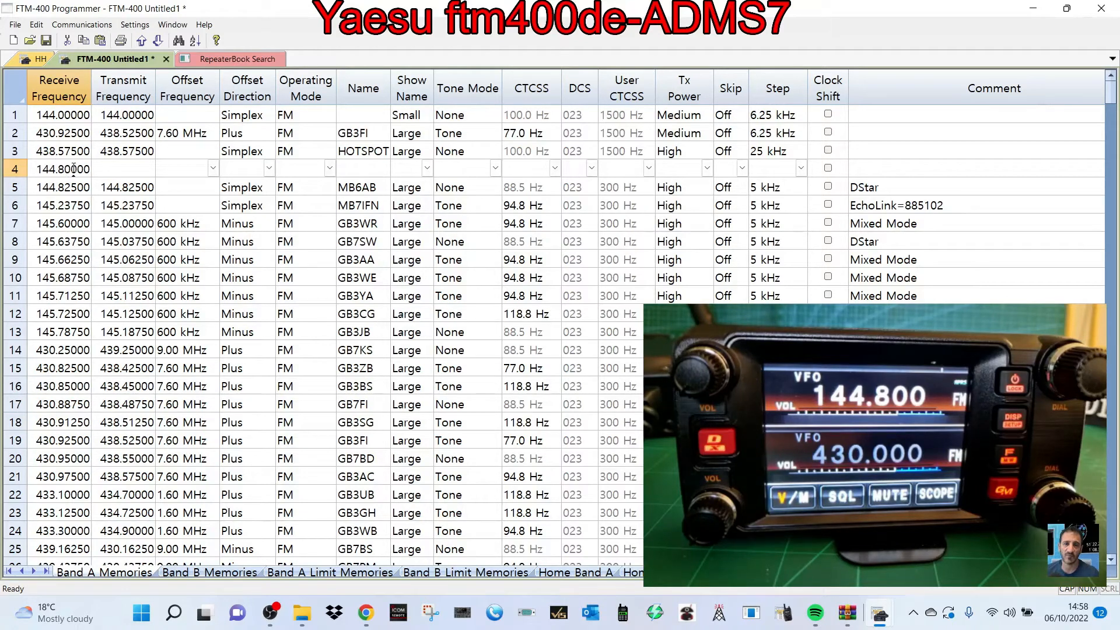
left_click(113, 166)
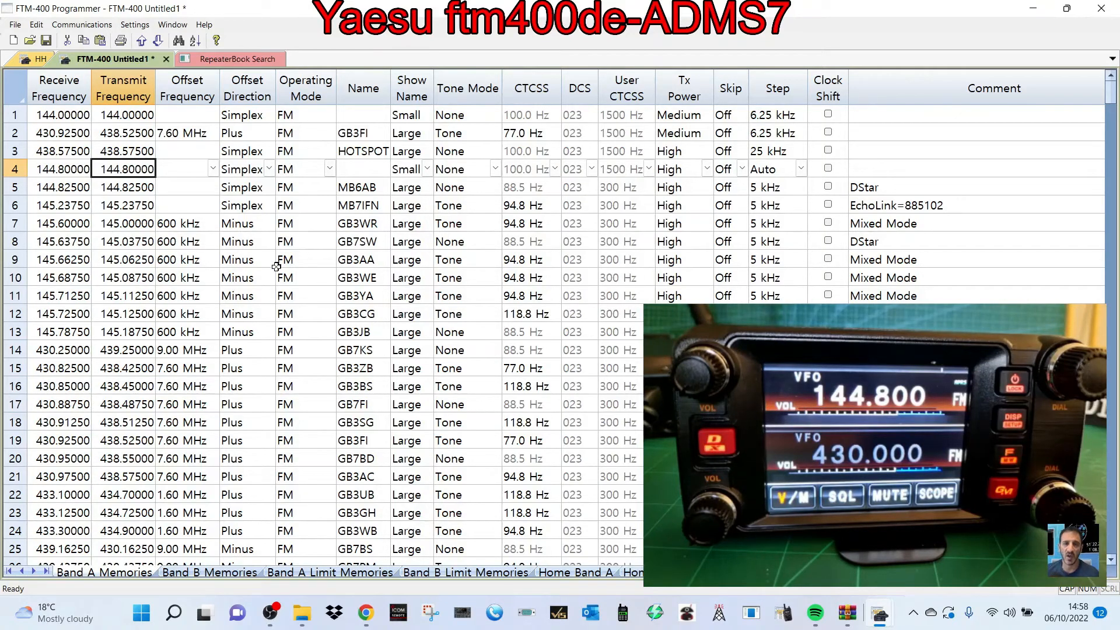
Try to send the untitled file's updated memories to the radio, including a second attempt.
left_click(80, 25)
left_click(104, 55)
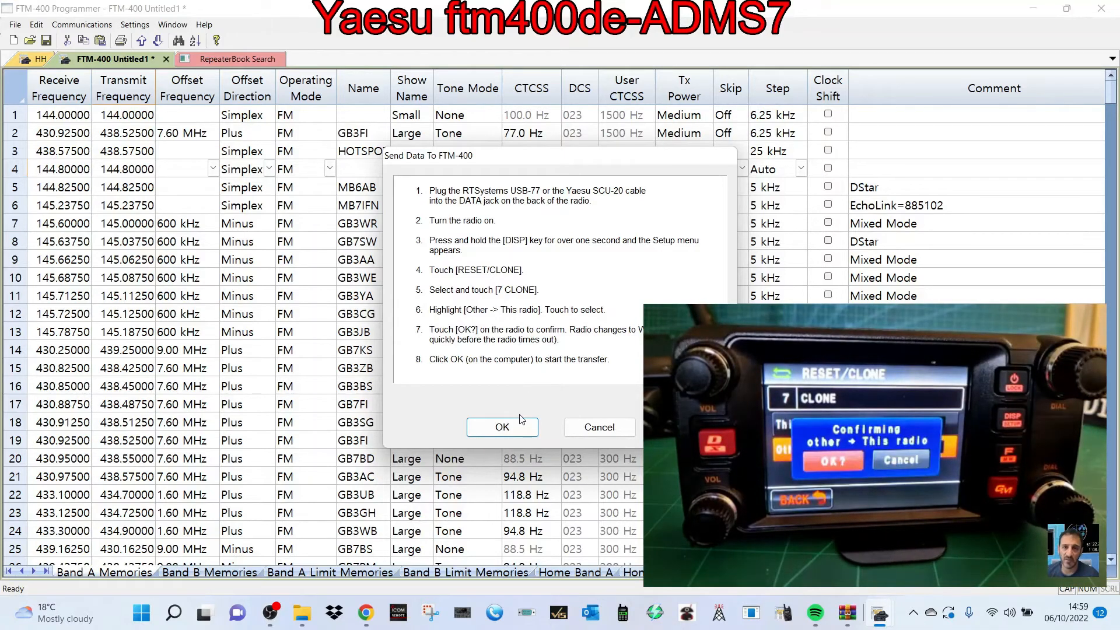
left_click(500, 429)
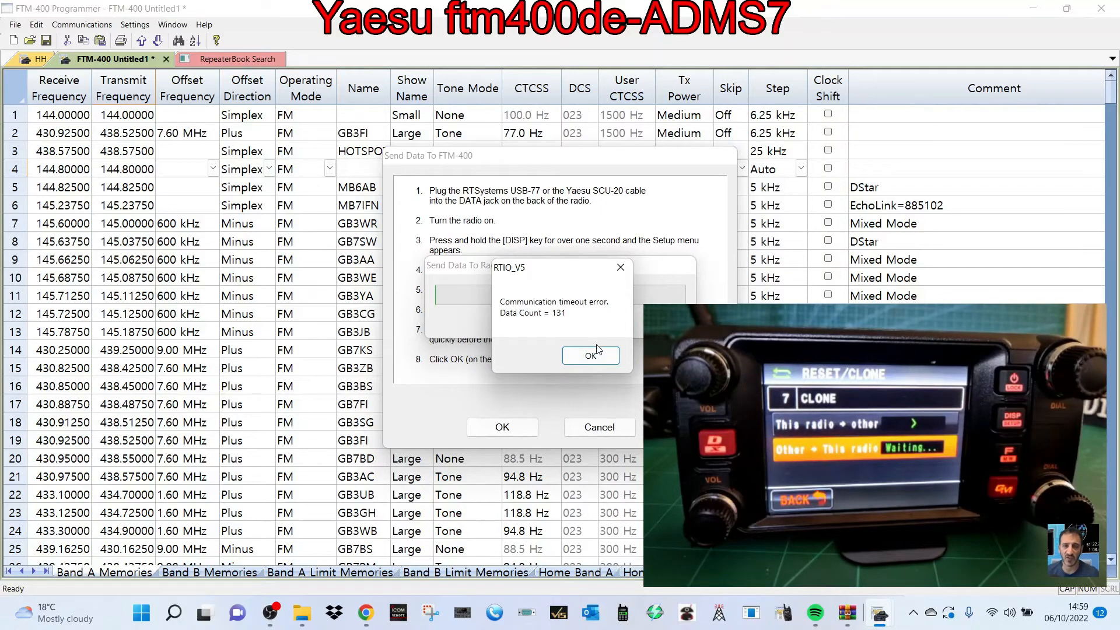
left_click(593, 364)
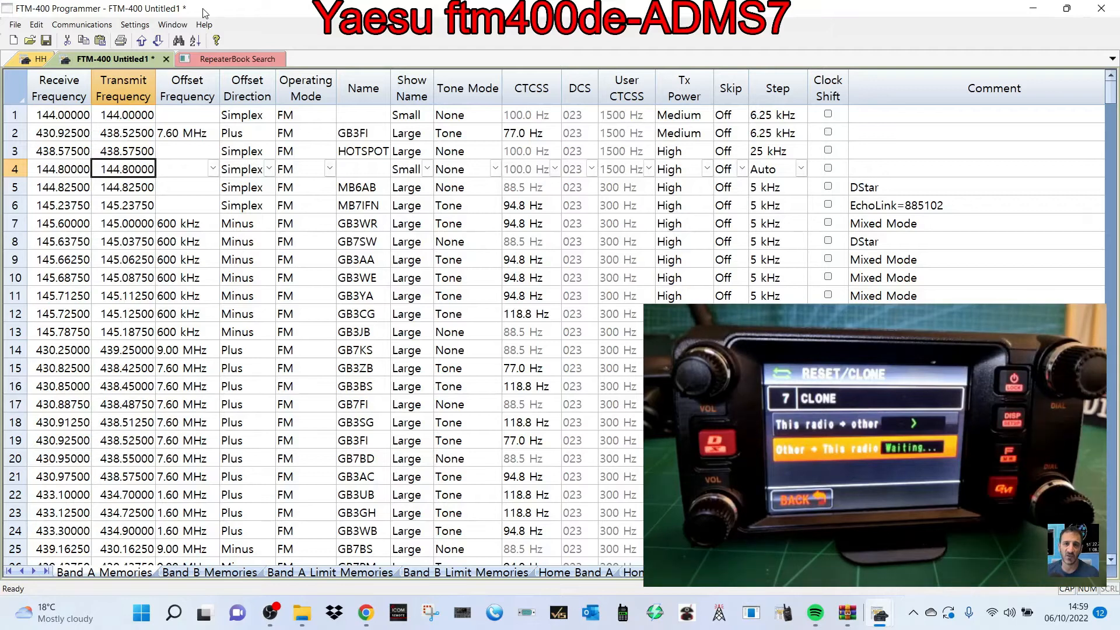
left_click(85, 24)
left_click(98, 55)
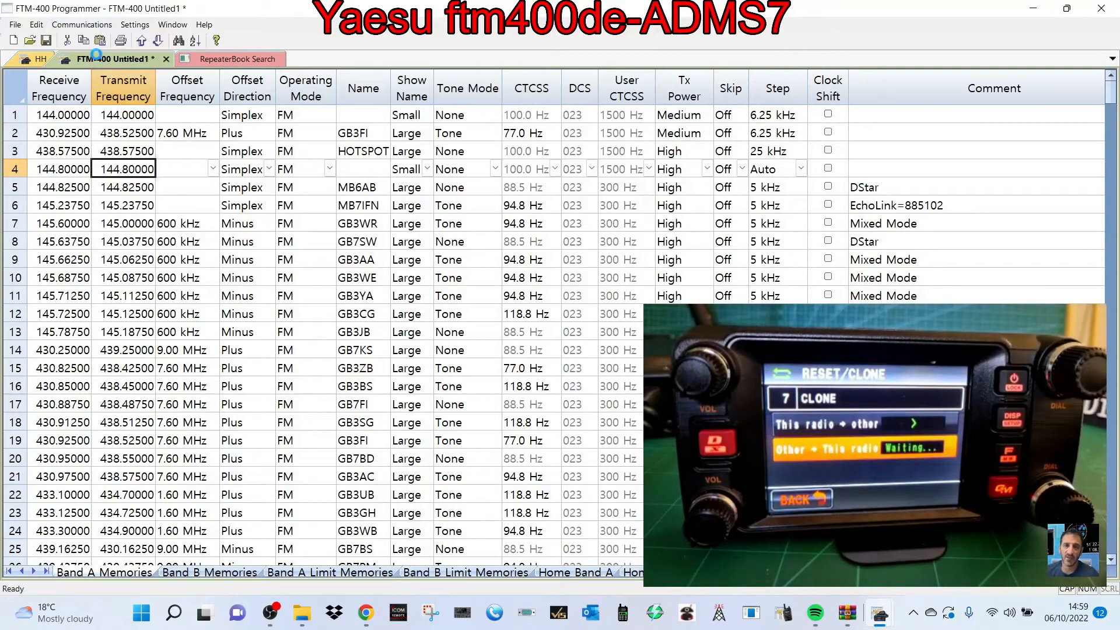
left_click(502, 427)
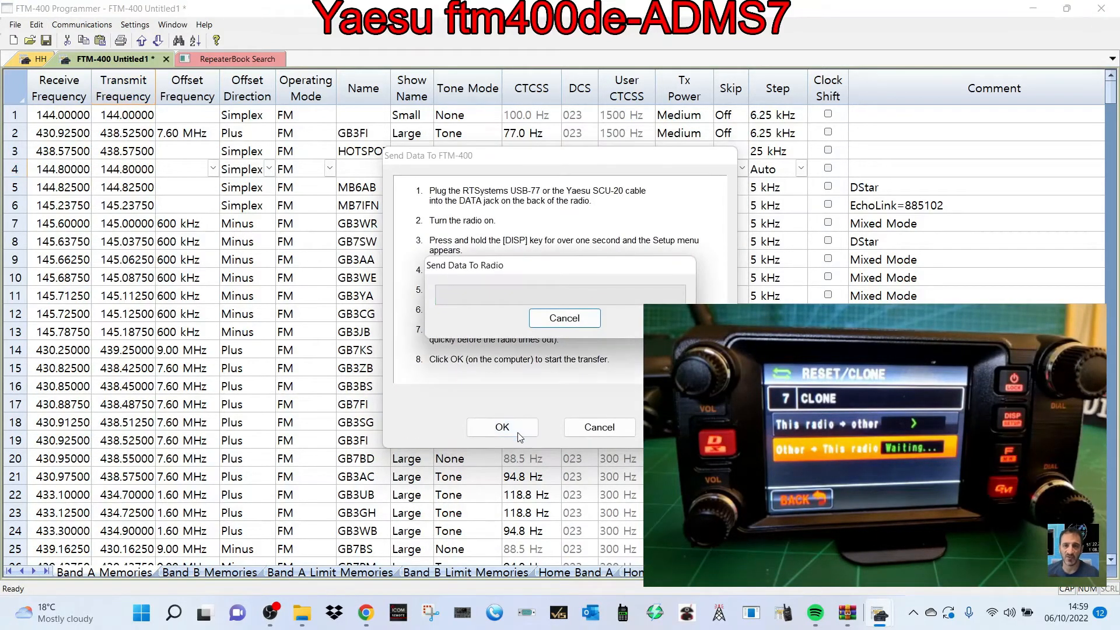
left_click(568, 321)
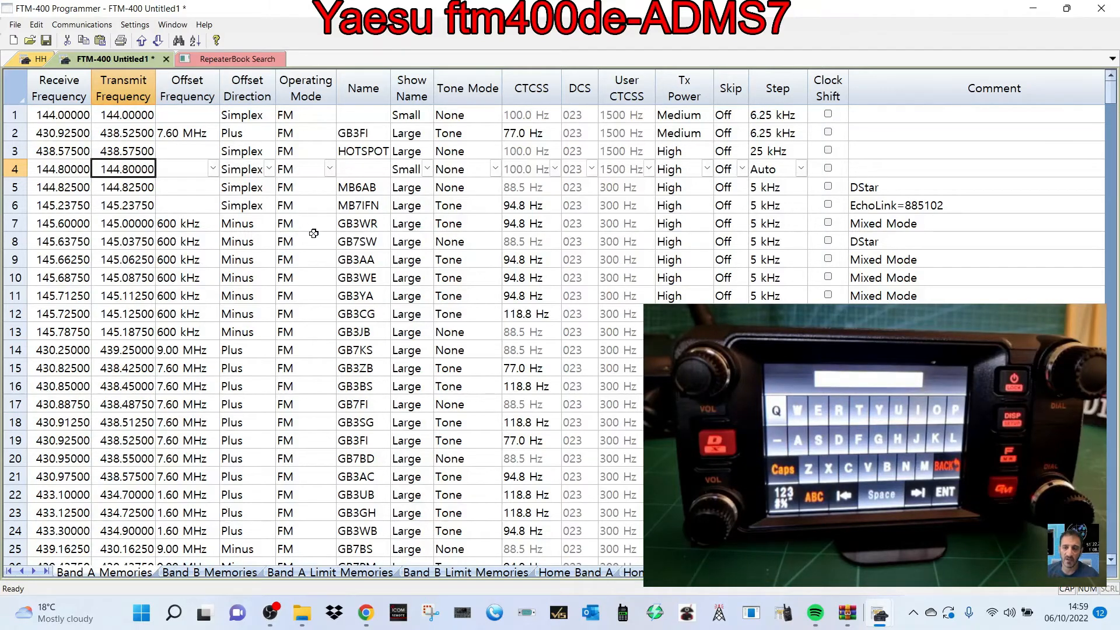
Switch to the HH memory file and send its data to the radio.
left_click(203, 60)
left_click(120, 57)
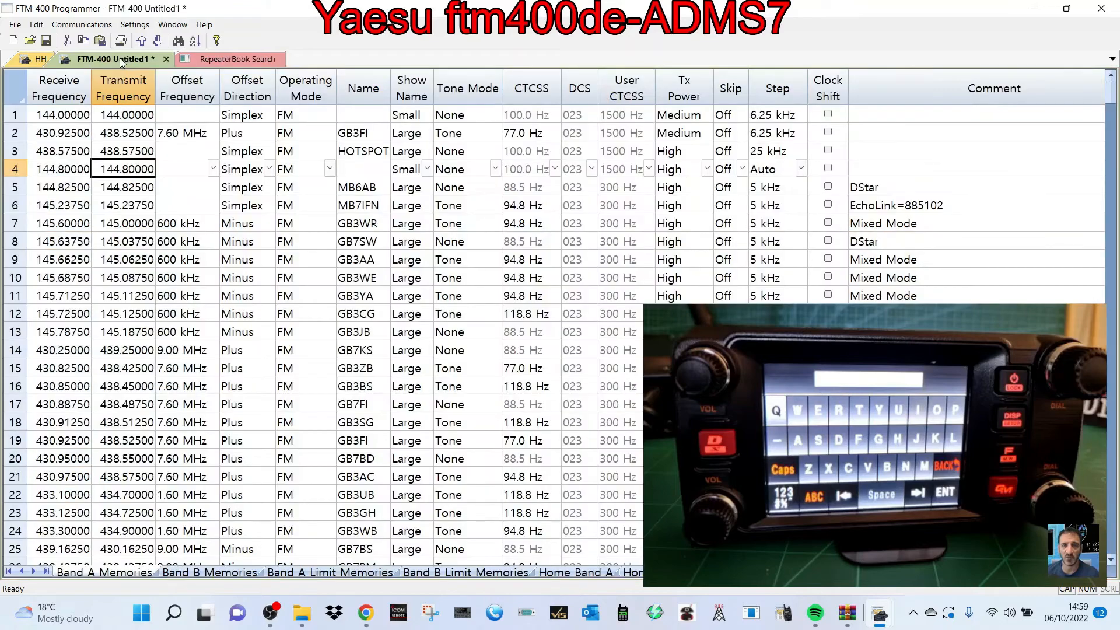
left_click(29, 60)
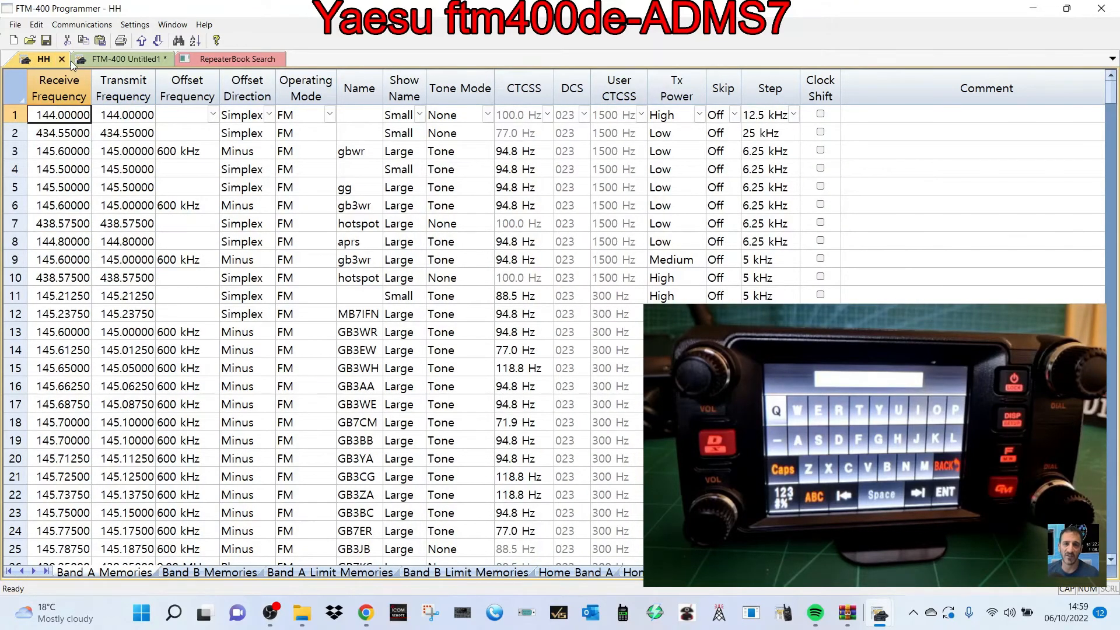
left_click(109, 57)
left_click(230, 58)
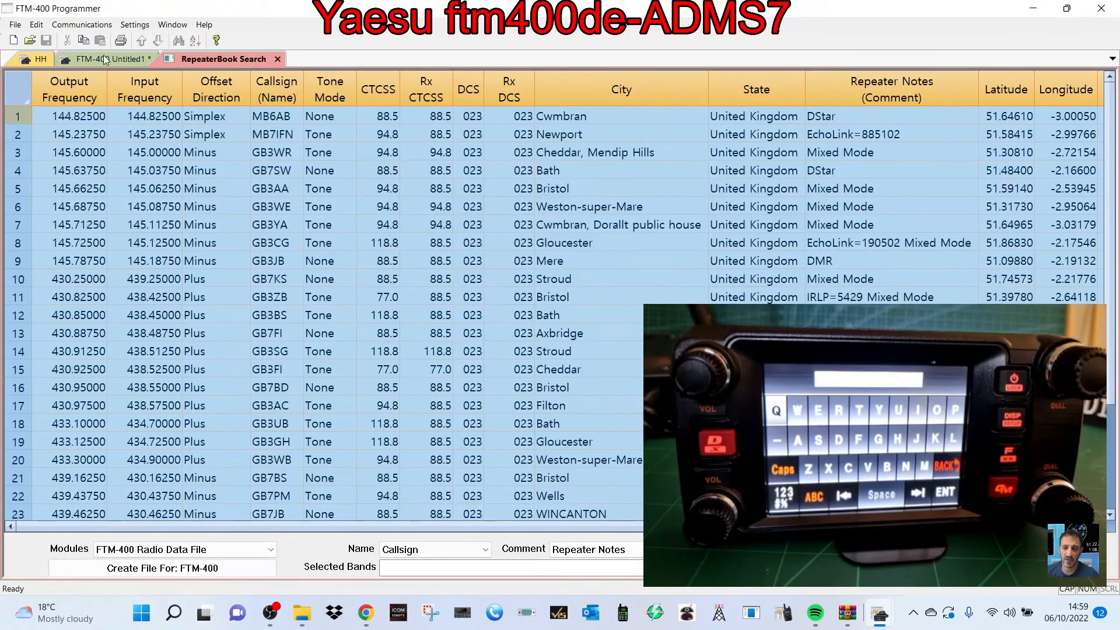
left_click(32, 60)
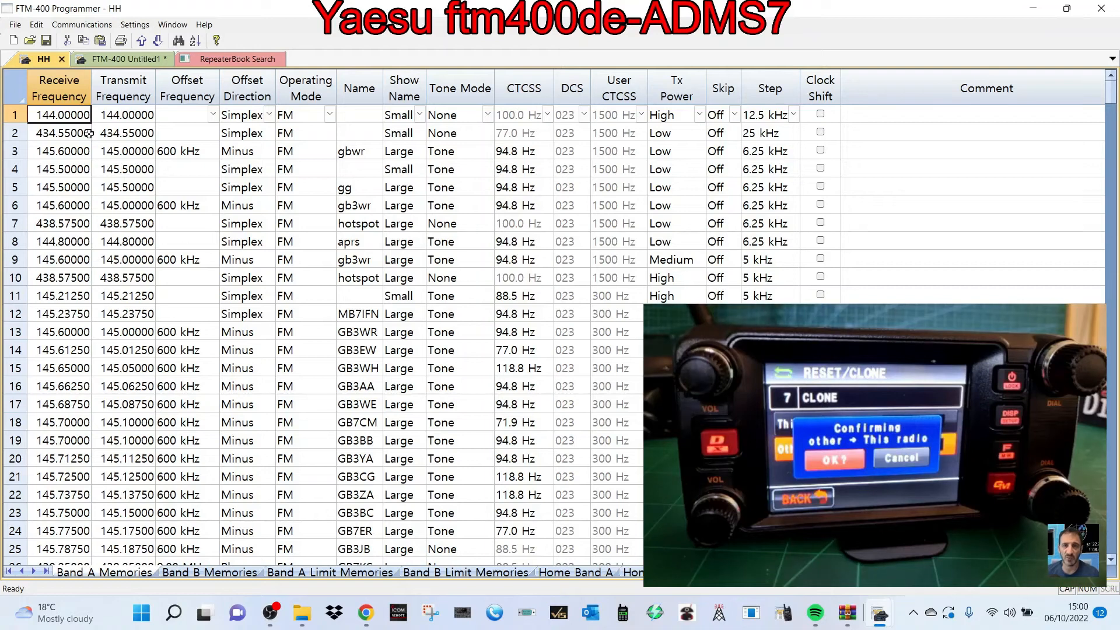
left_click(81, 24)
left_click(104, 52)
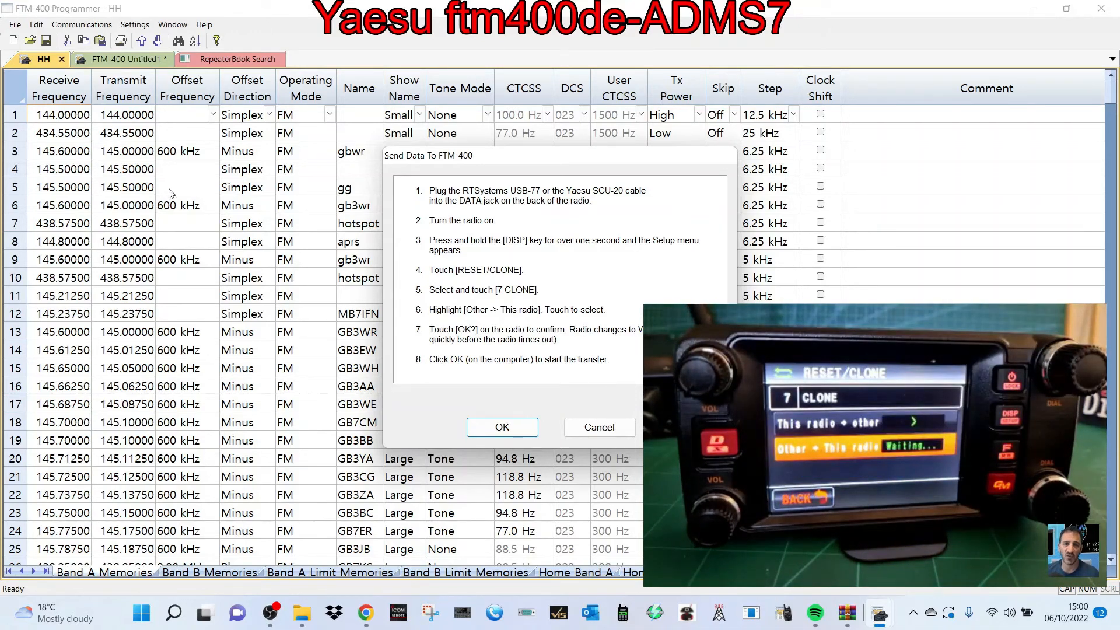
left_click(506, 430)
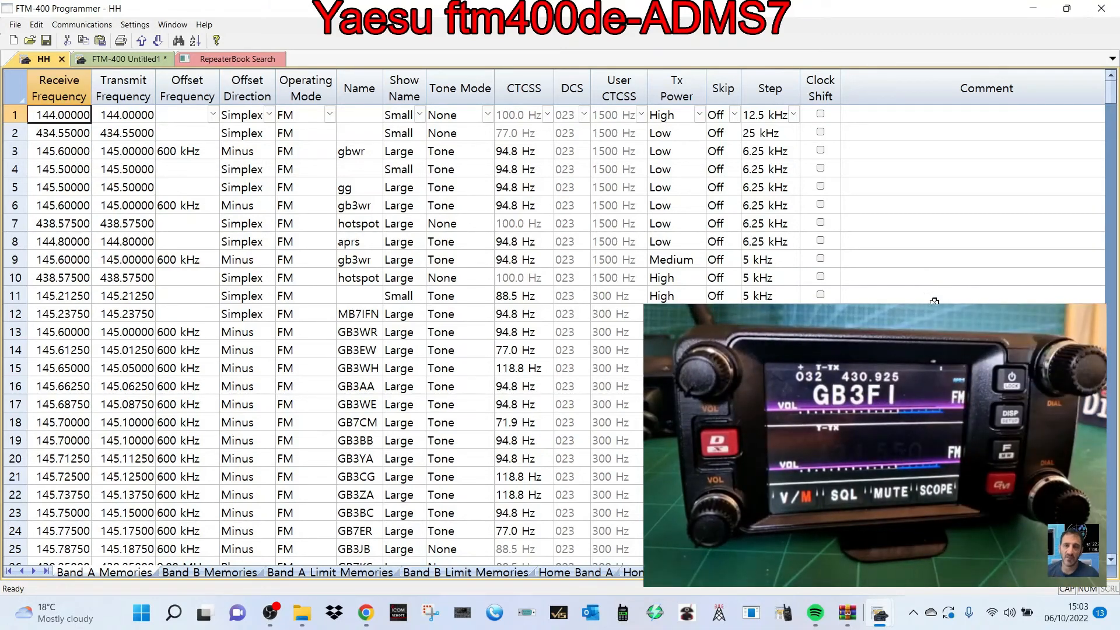
left_click(145, 26)
left_click(22, 20)
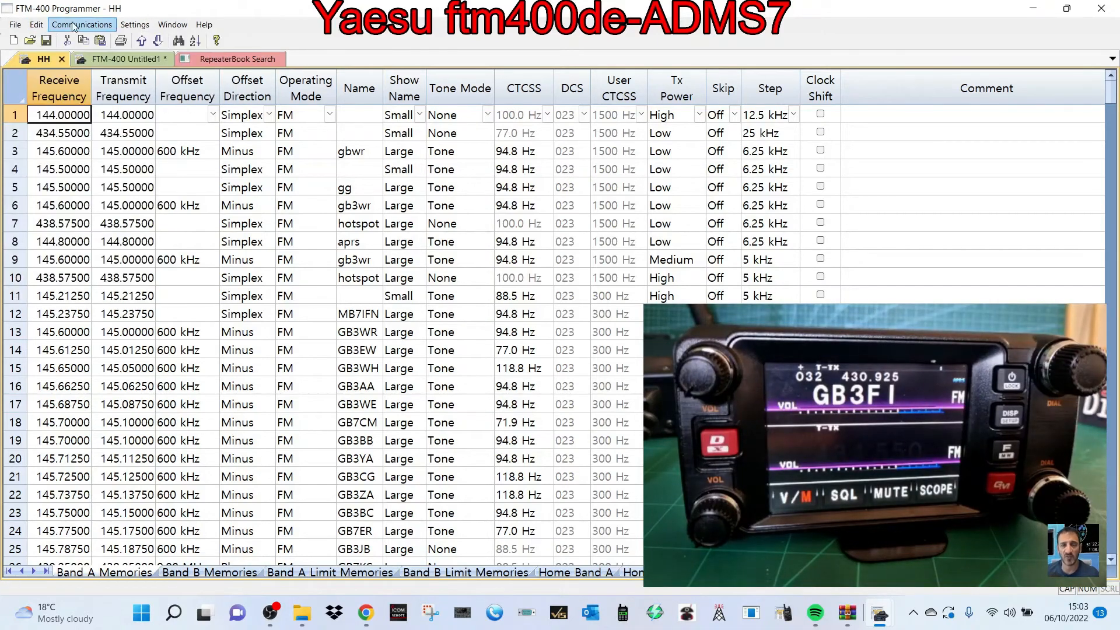
scroll(333, 318, "down", 4)
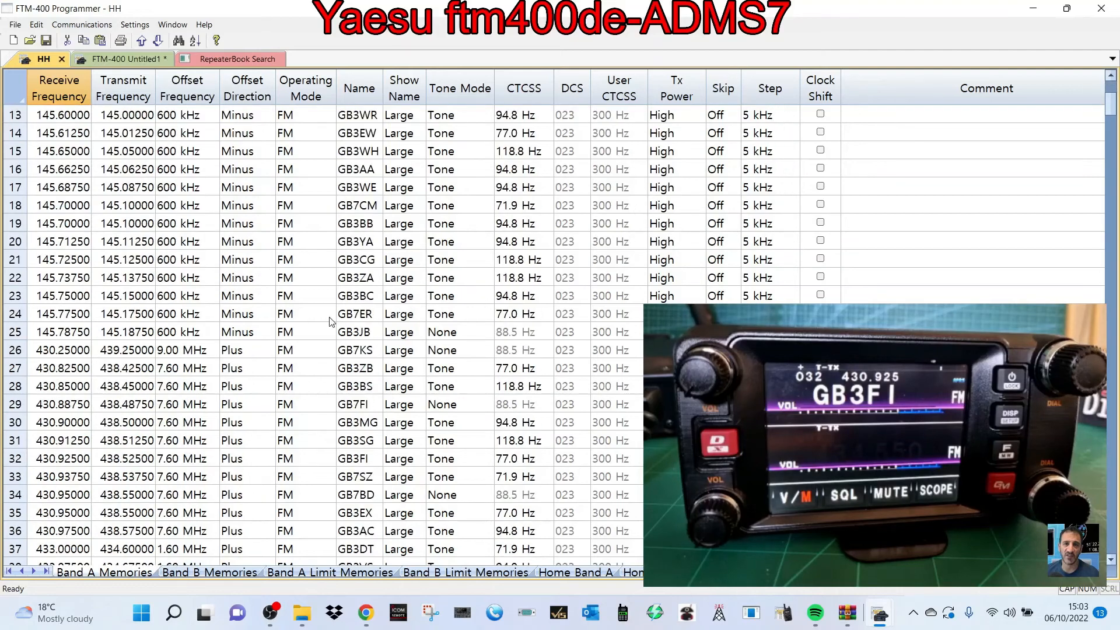
scroll(252, 274, "up", 4)
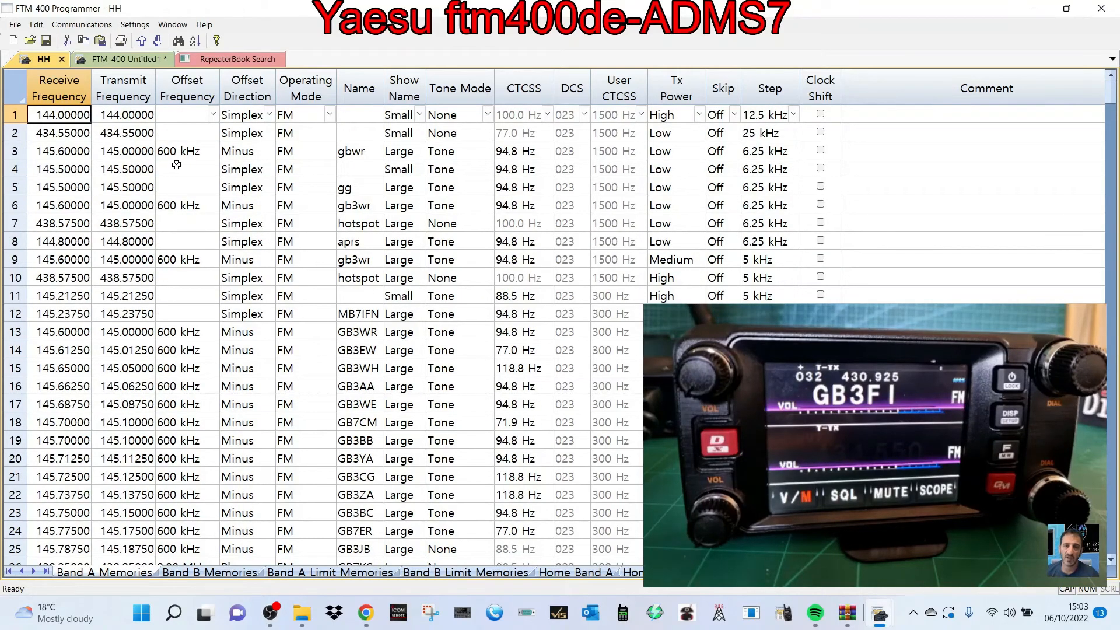
Switch to the FTM-400D Programmer ADMS-7 window and try to get the radio's data into it.
left_click(1067, 9)
left_click(309, 49)
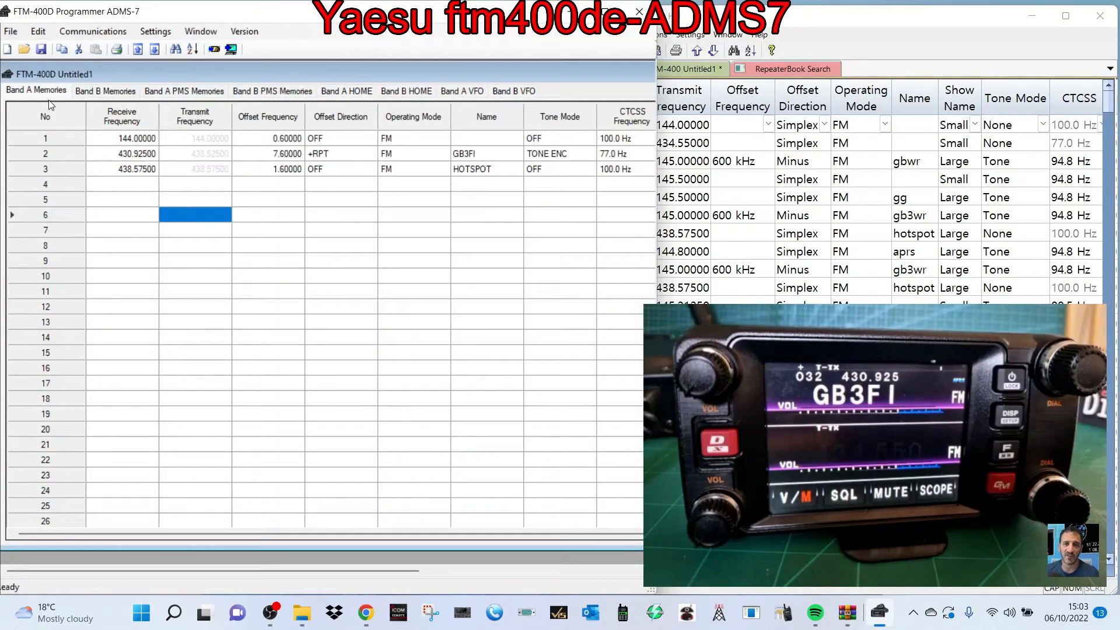
left_click(84, 33)
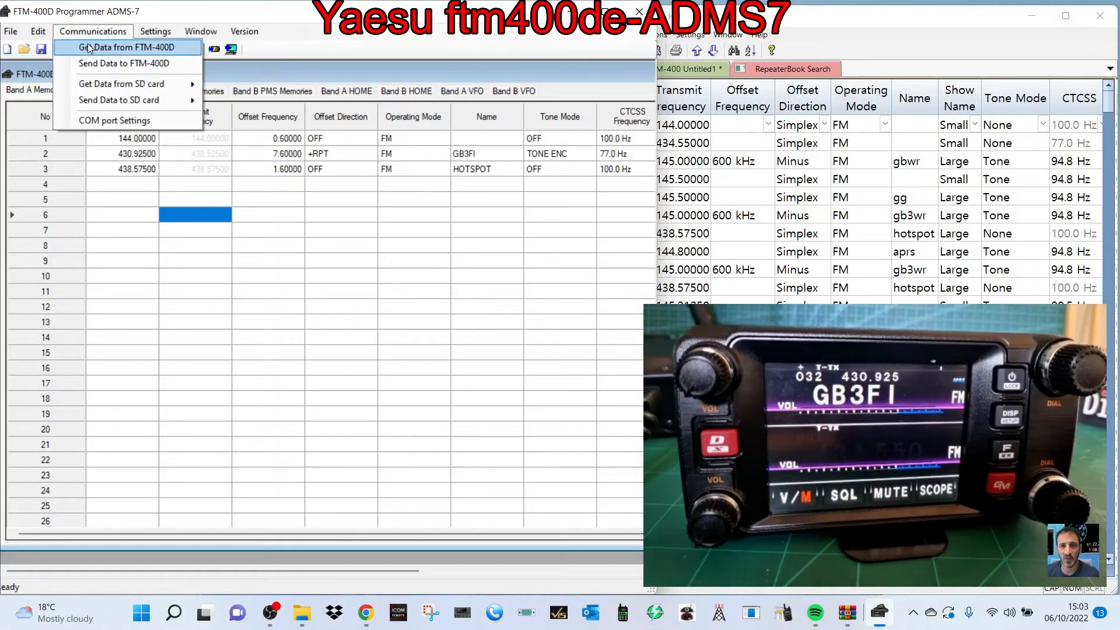
left_click(87, 44)
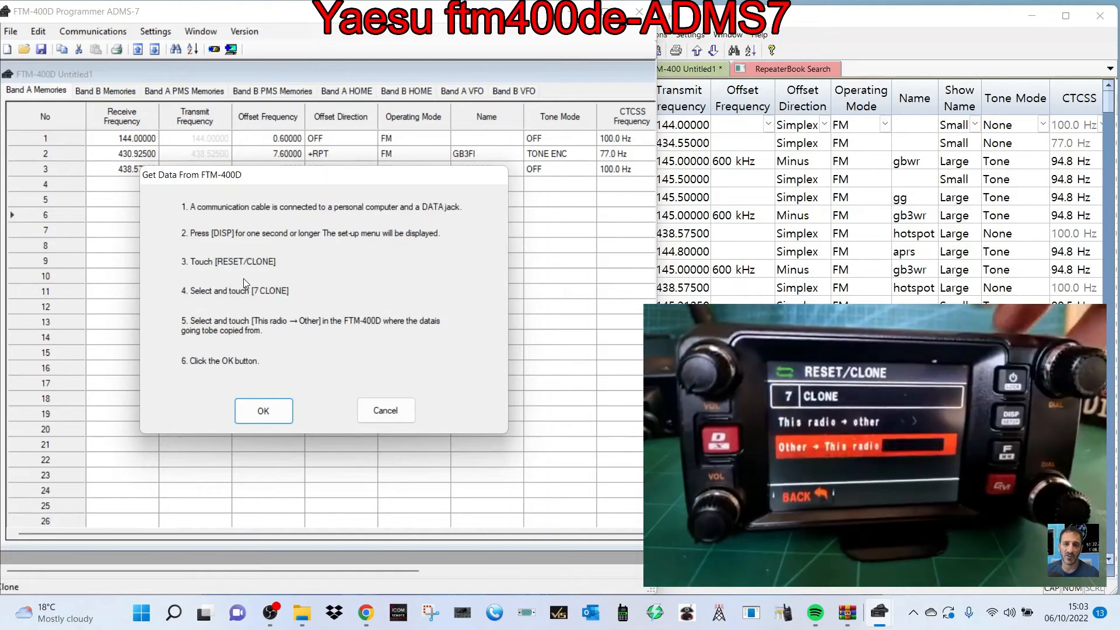
left_click(264, 413)
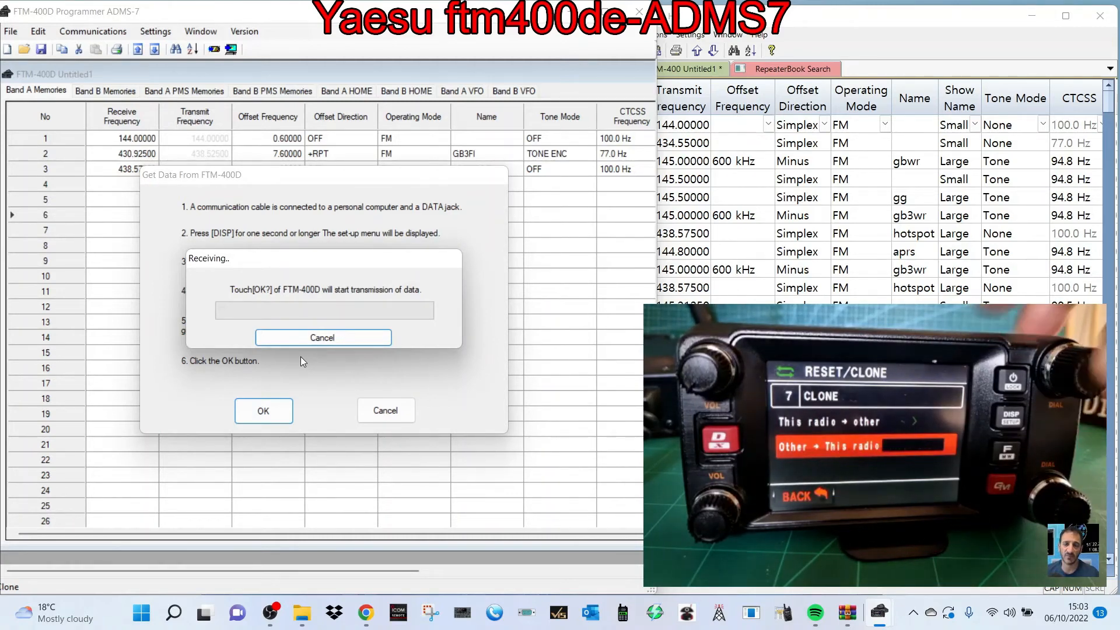
left_click(267, 410)
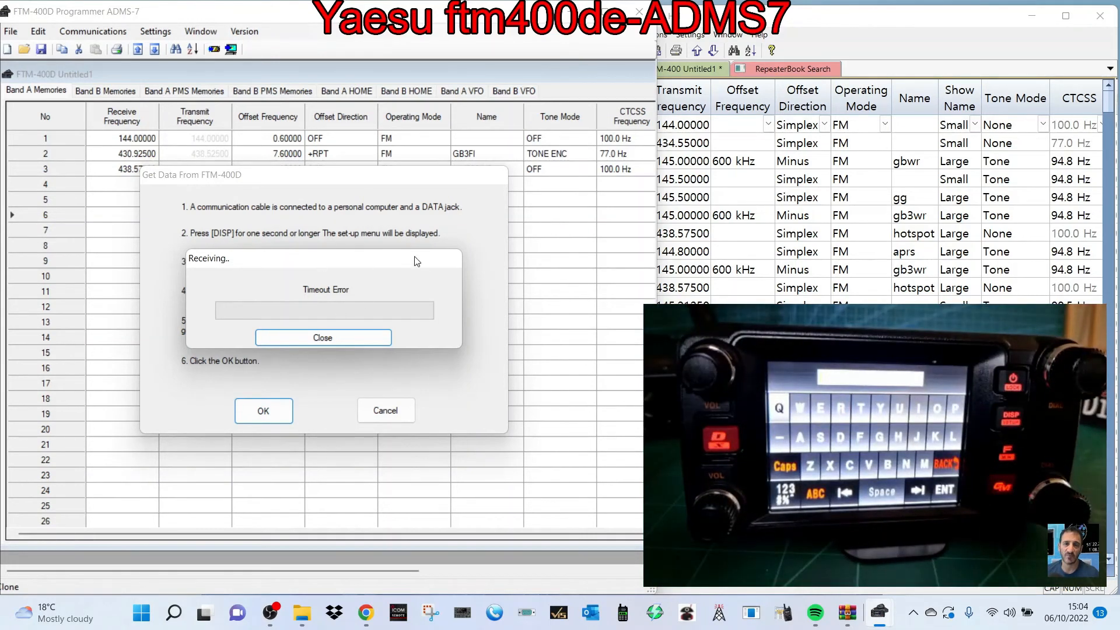
left_click(350, 340)
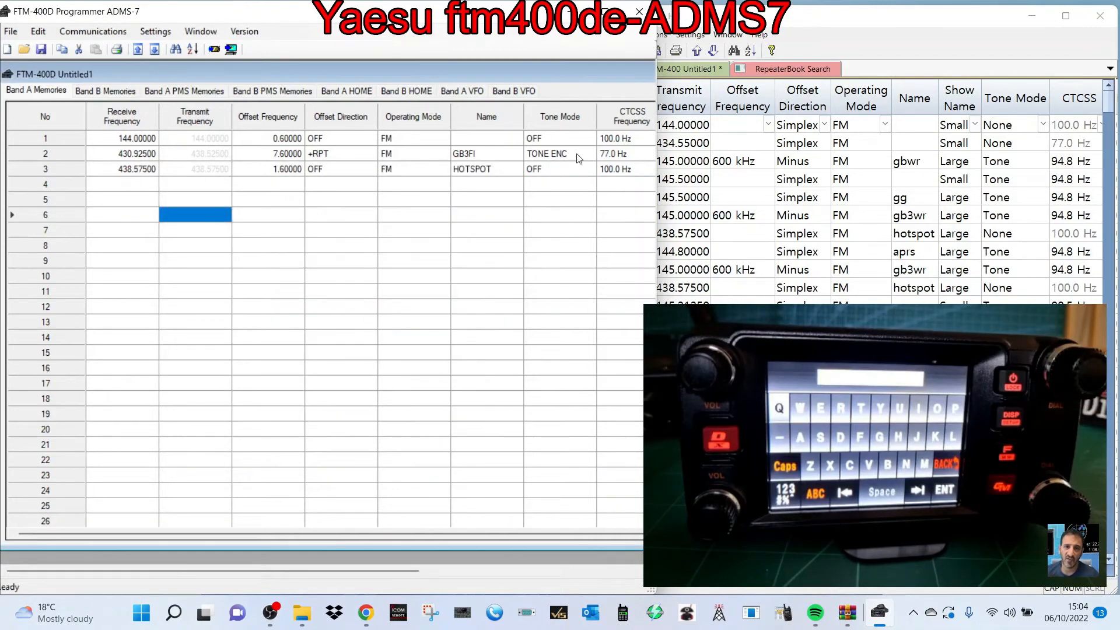
Return to the FTM-400 Programmer, send the HH file to the radio again, and restore the window to its smaller size.
left_click_drag(398, 17, 357, 22)
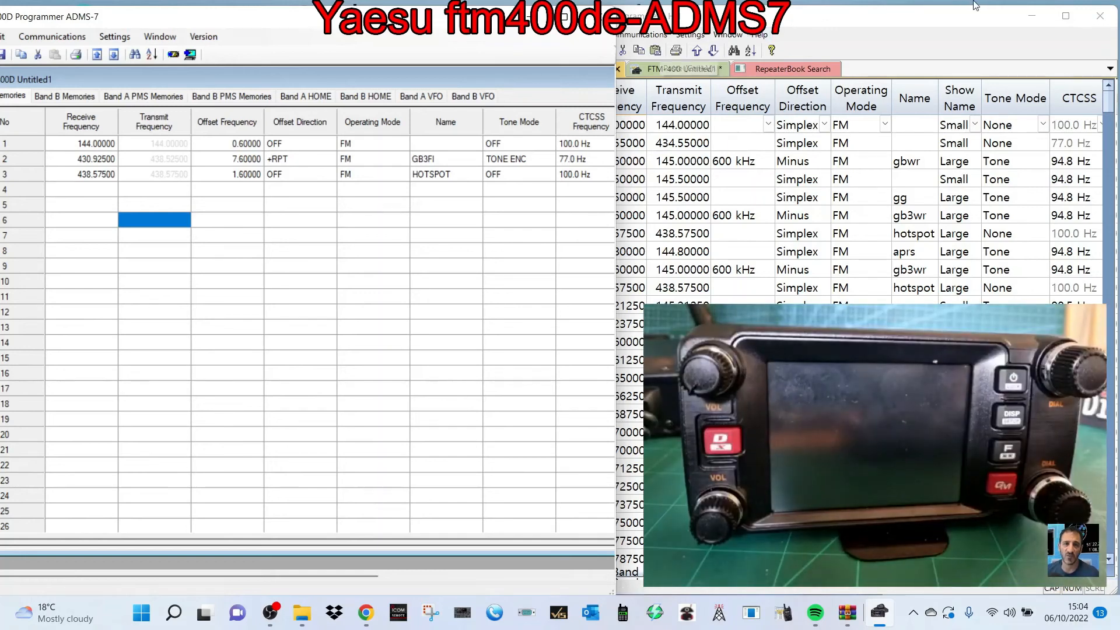
left_click(920, 22)
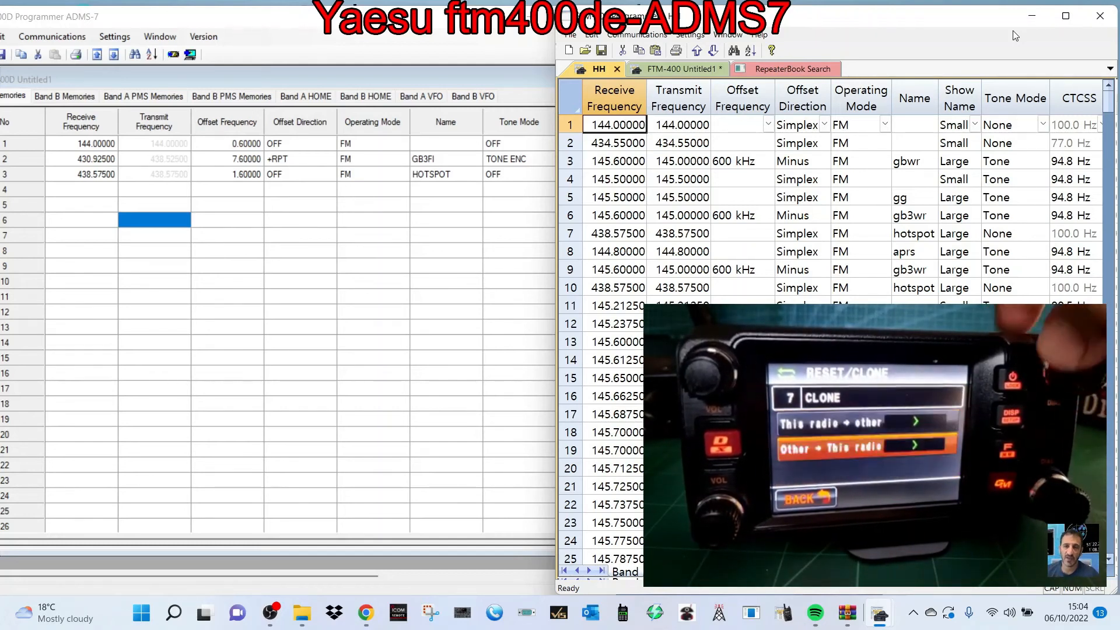
left_click(1066, 18)
left_click(81, 25)
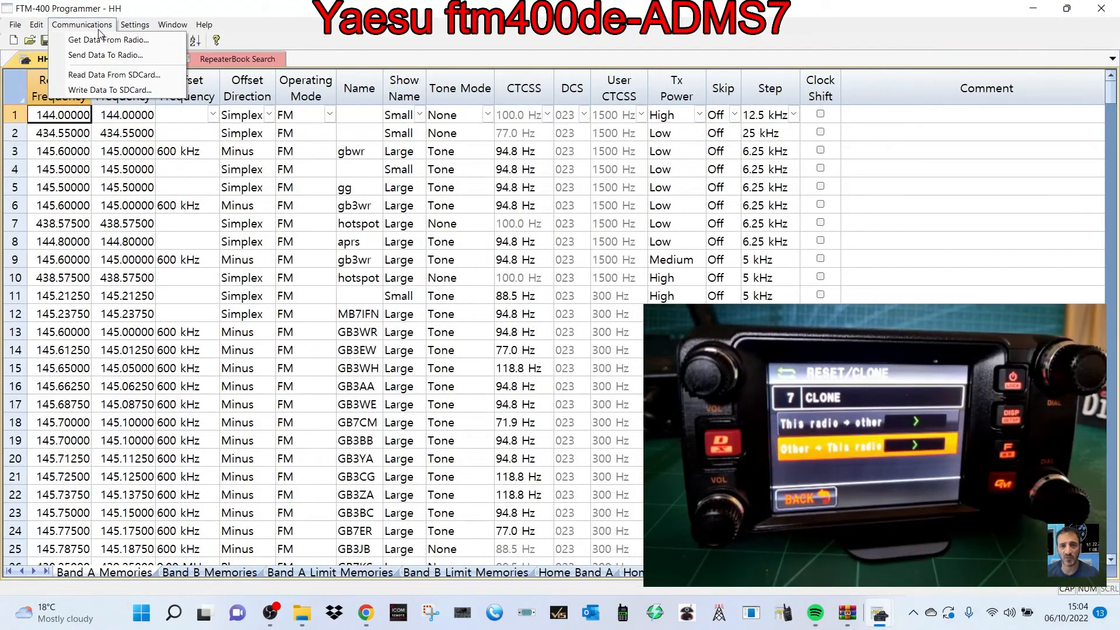
left_click(99, 53)
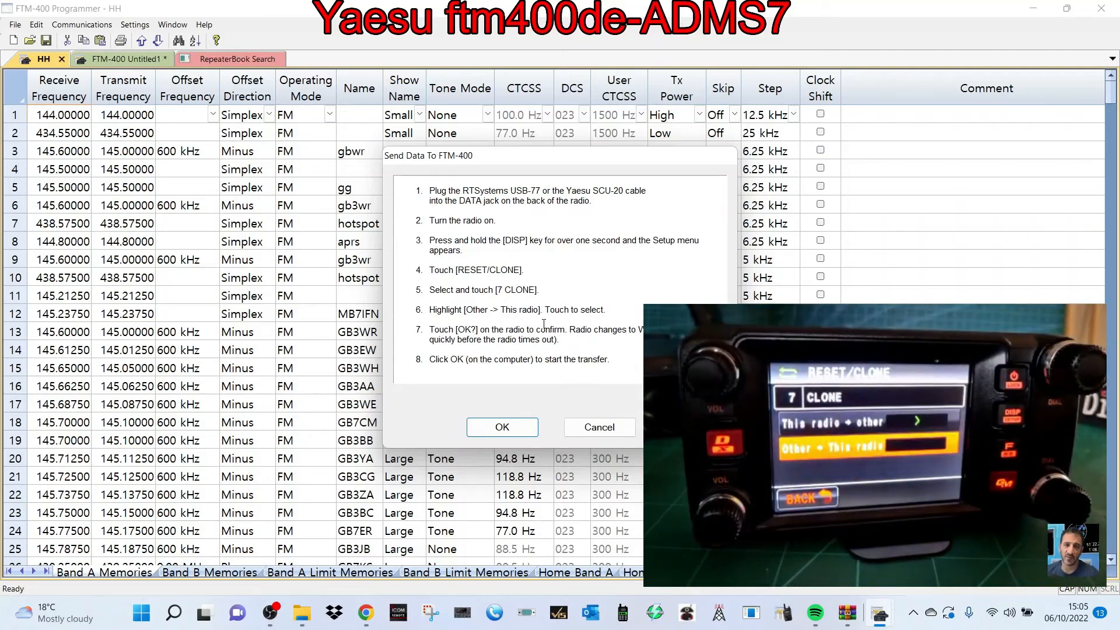
left_click(514, 424)
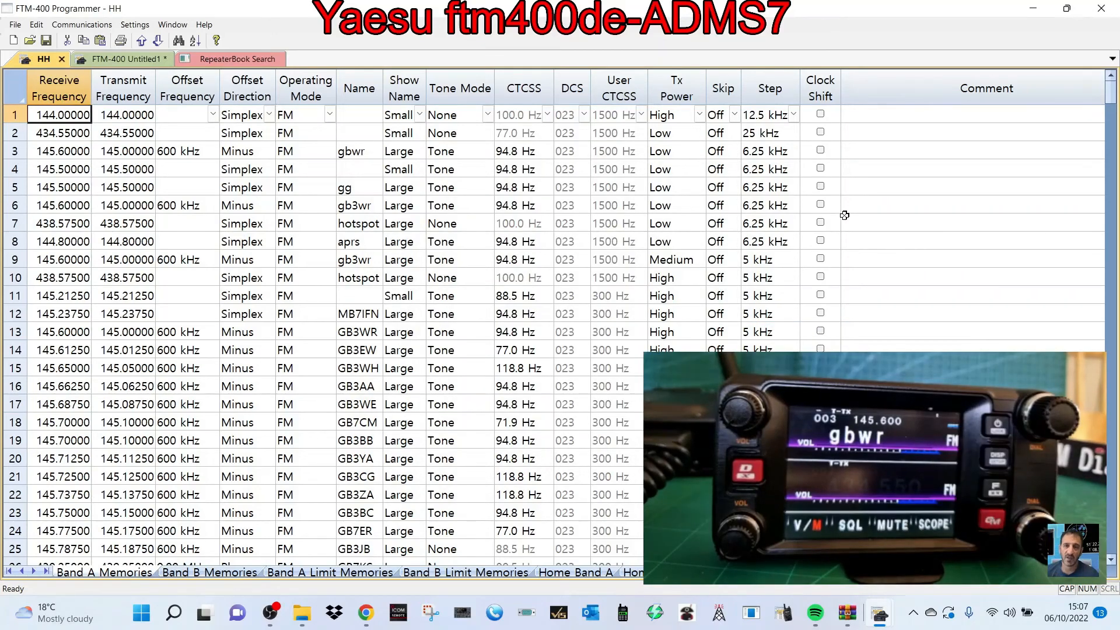
left_click(1066, 8)
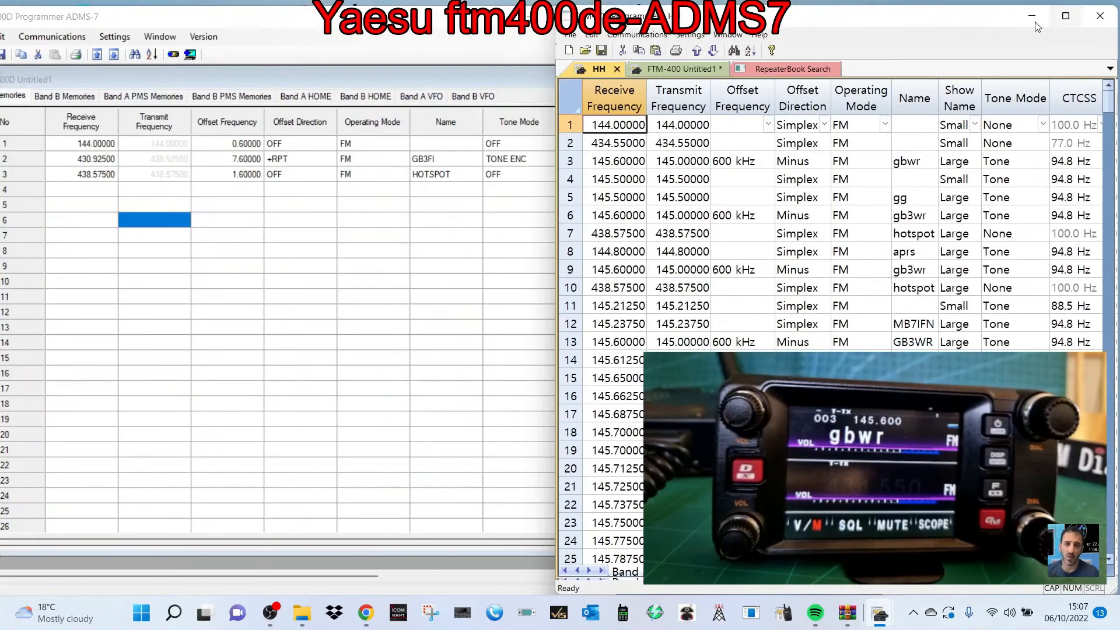
Switch to the FTM-400D Programmer ADMS-7 window and shift it so more of its menus and columns are visible.
left_click(320, 278)
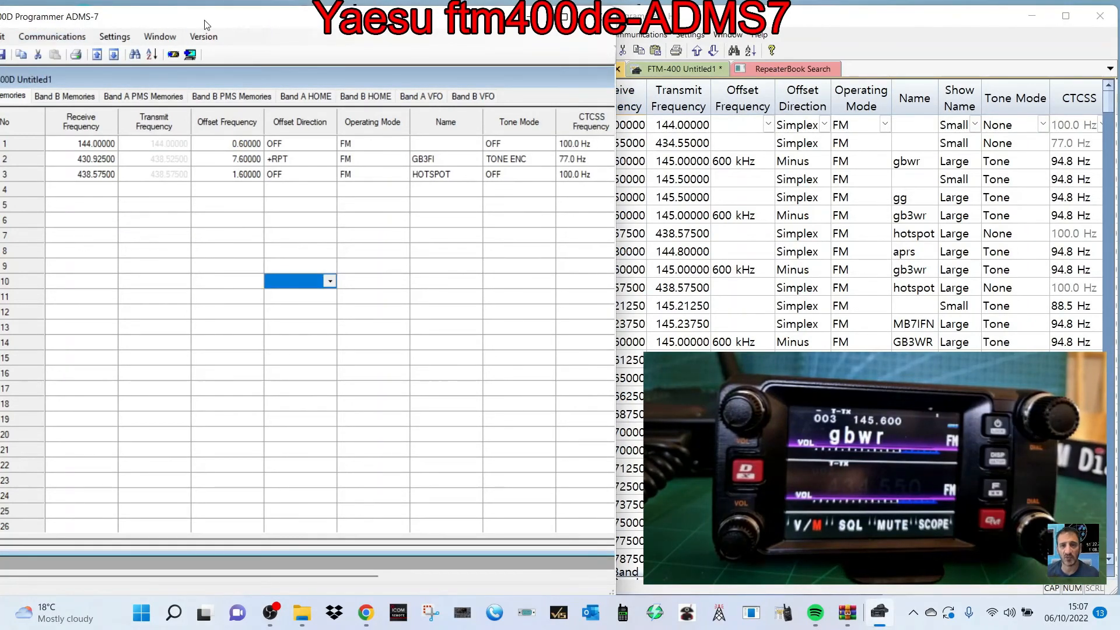
left_click_drag(252, 16, 278, 16)
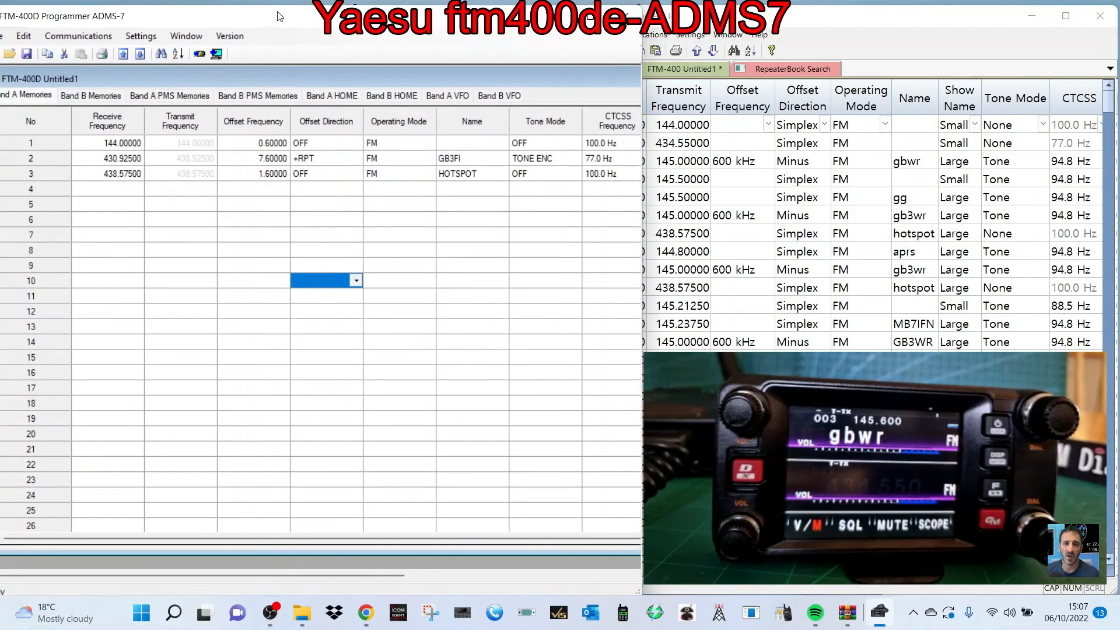
left_click(75, 37)
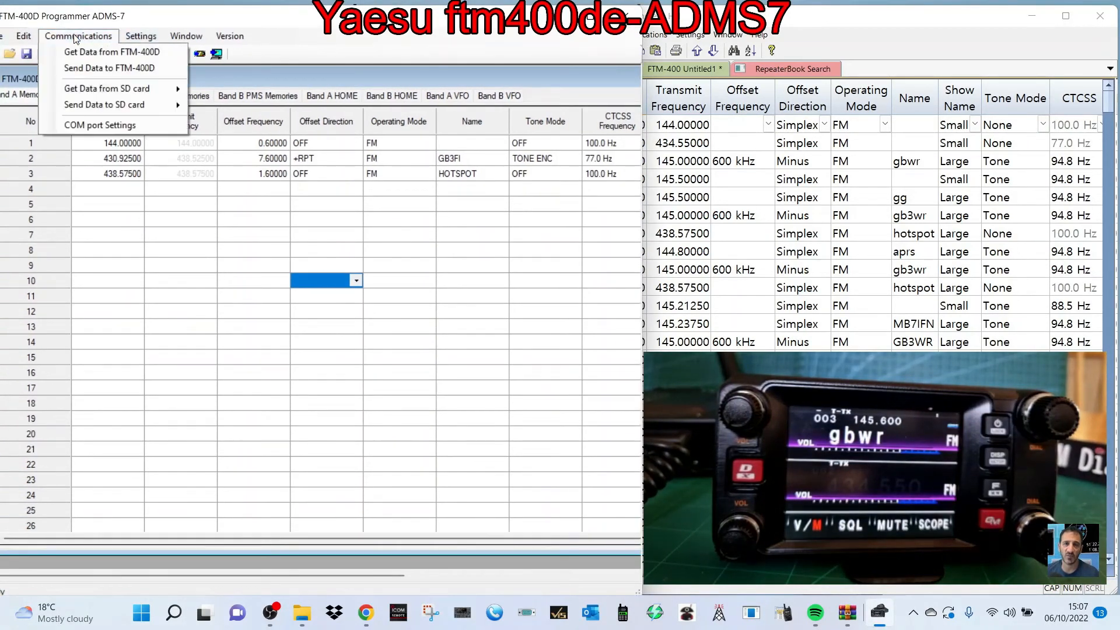
left_click(96, 68)
left_click(371, 414)
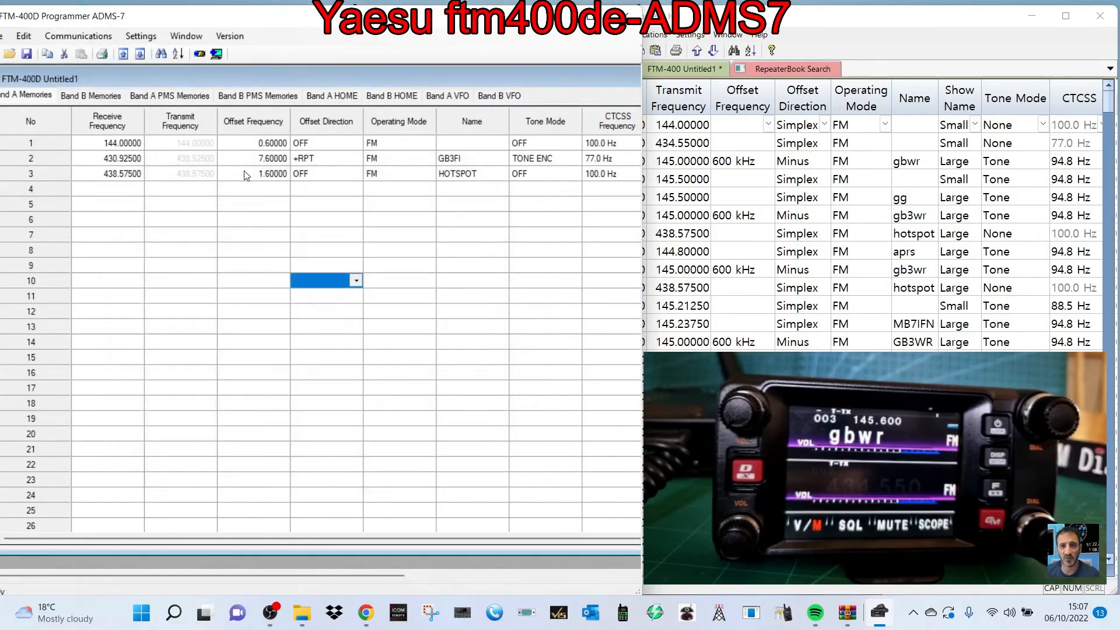
Get the data from the FTM-400D into the untitled ADMS-7 file and look through the received Band A memories.
left_click(86, 40)
left_click(96, 53)
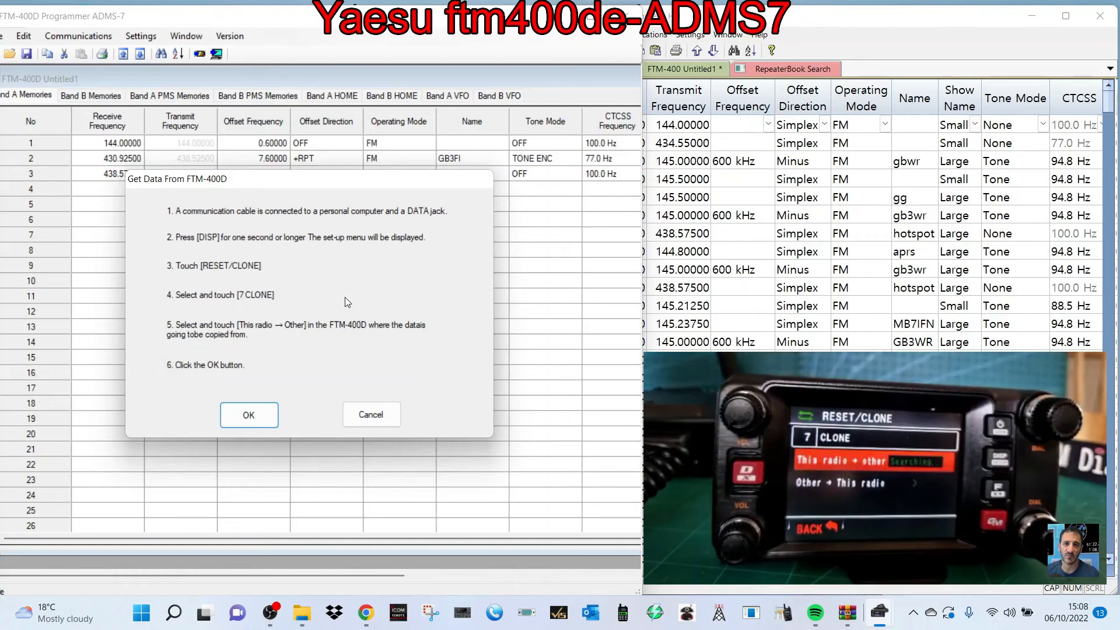
left_click(244, 416)
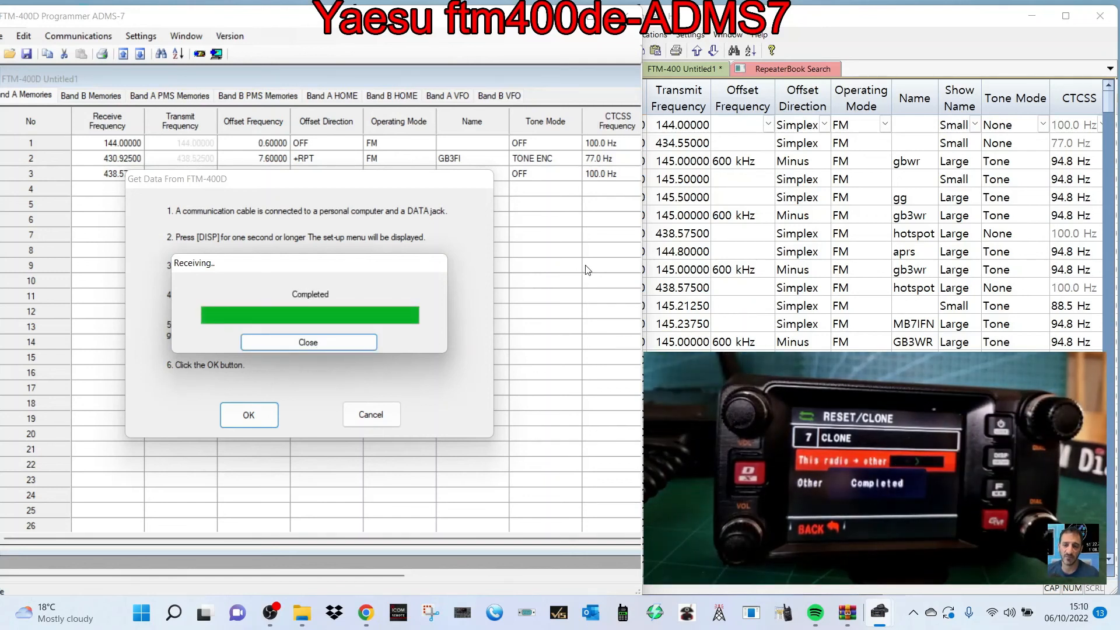
left_click(315, 342)
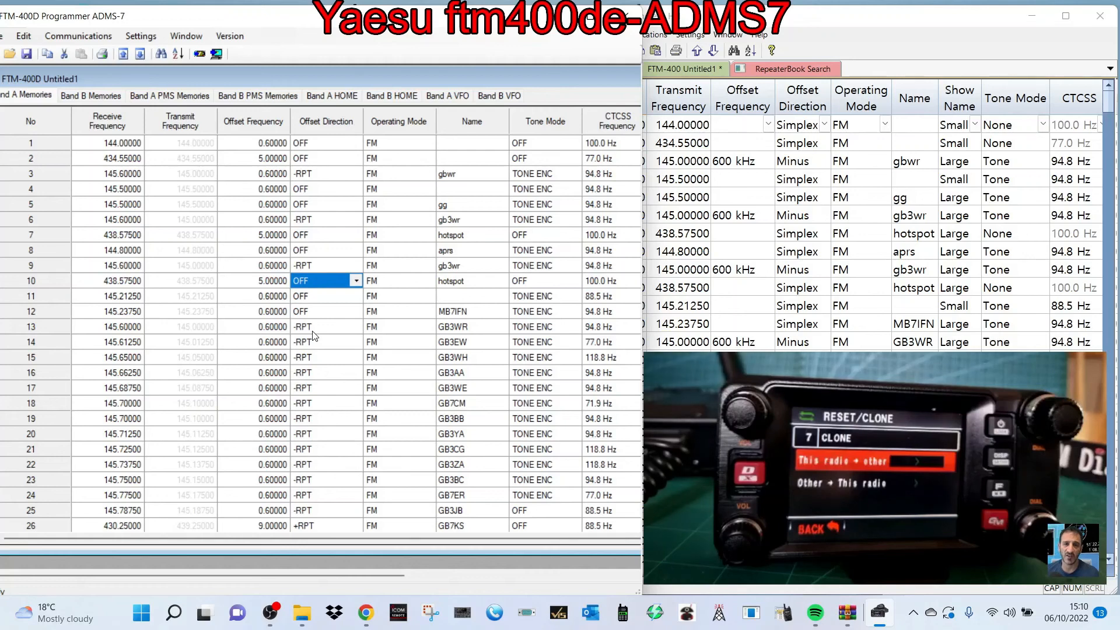
scroll(315, 336, "down", 11)
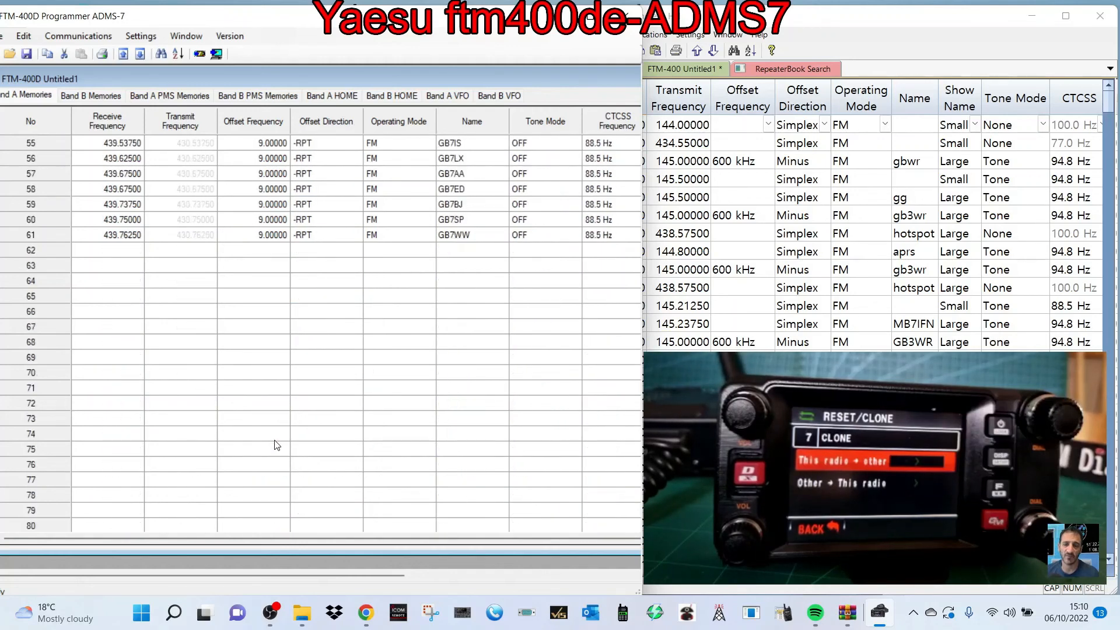
scroll(274, 440, "up", 11)
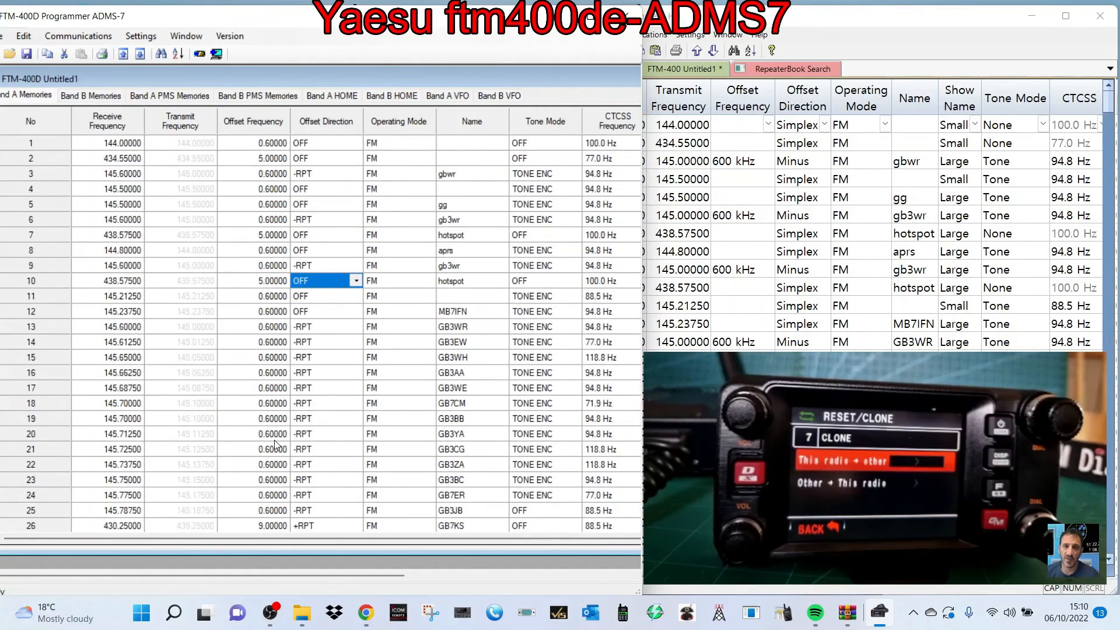
Review the radio's set mode settings, including the APRS page, without changing anything, and return to the memory list.
left_click(138, 37)
left_click(151, 51)
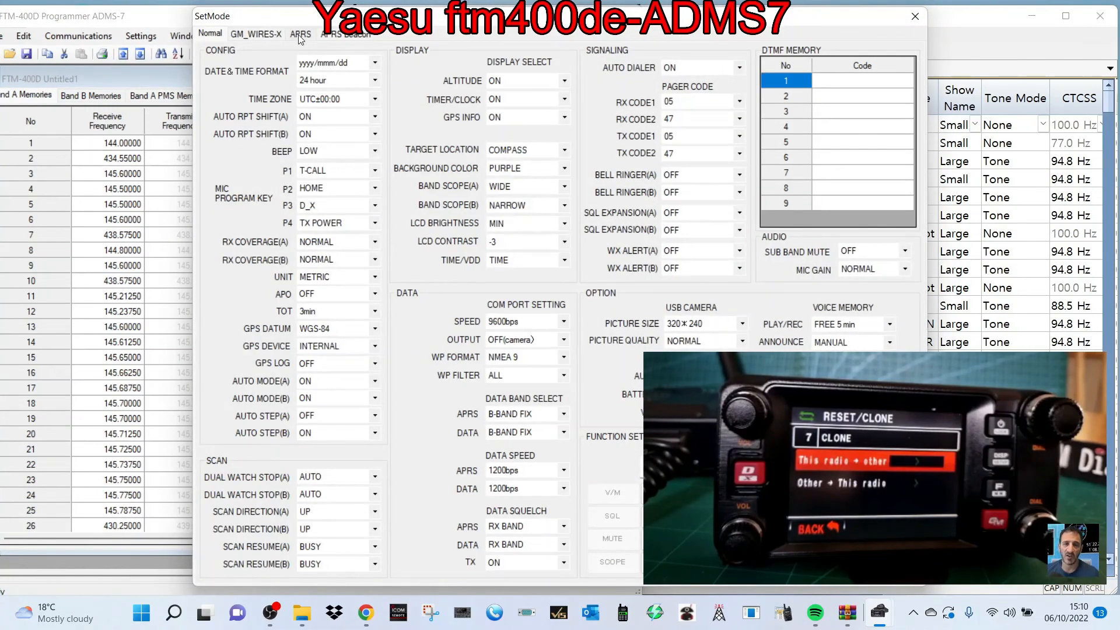
left_click(301, 35)
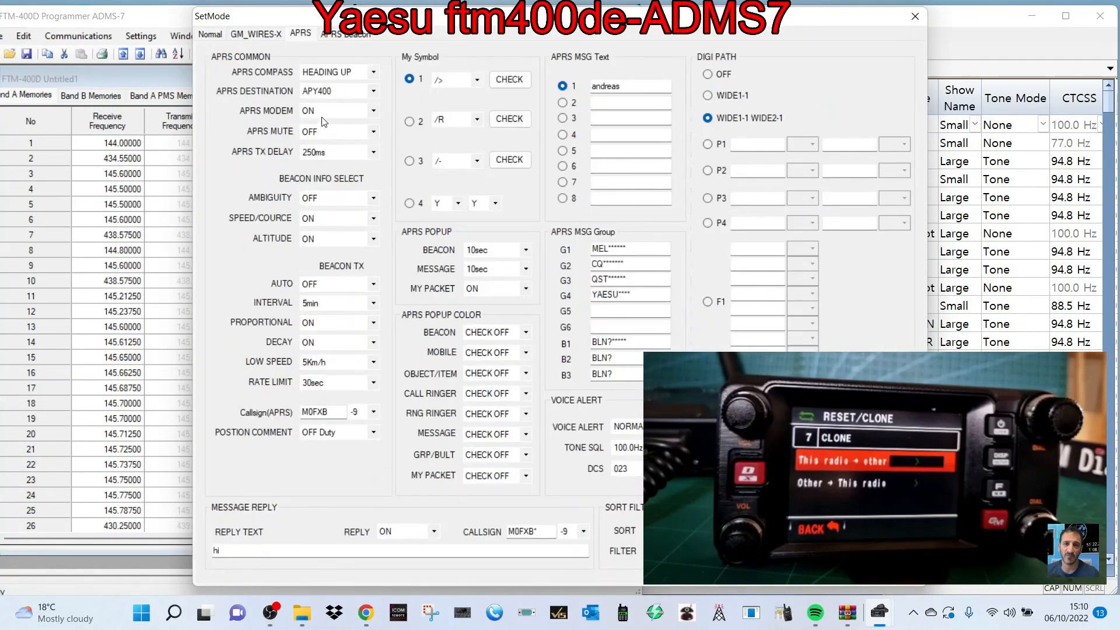
left_click(914, 18)
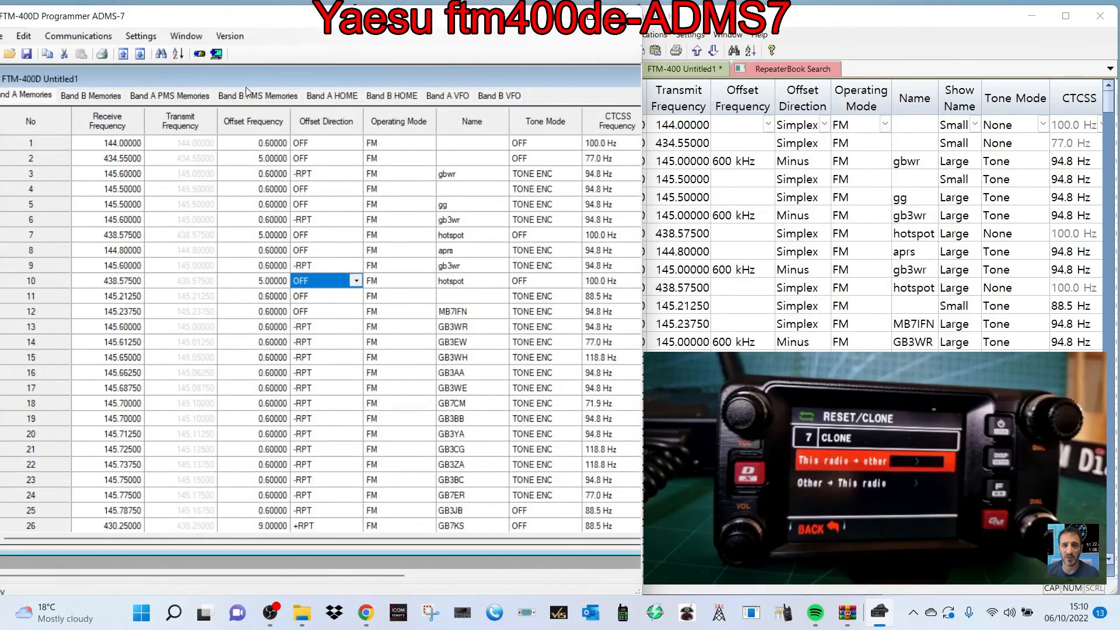
left_click_drag(284, 18, 284, 14)
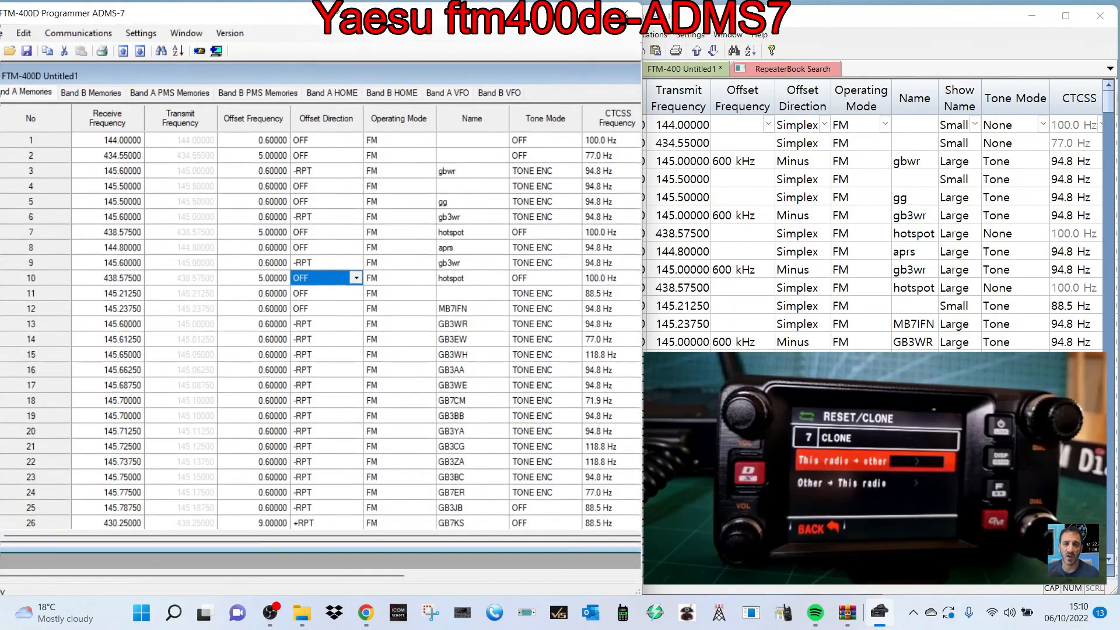
Save the ADMS-7 memory file as FTM-400D Untitled1 in the ftm400 folder on the Desktop.
left_click(26, 51)
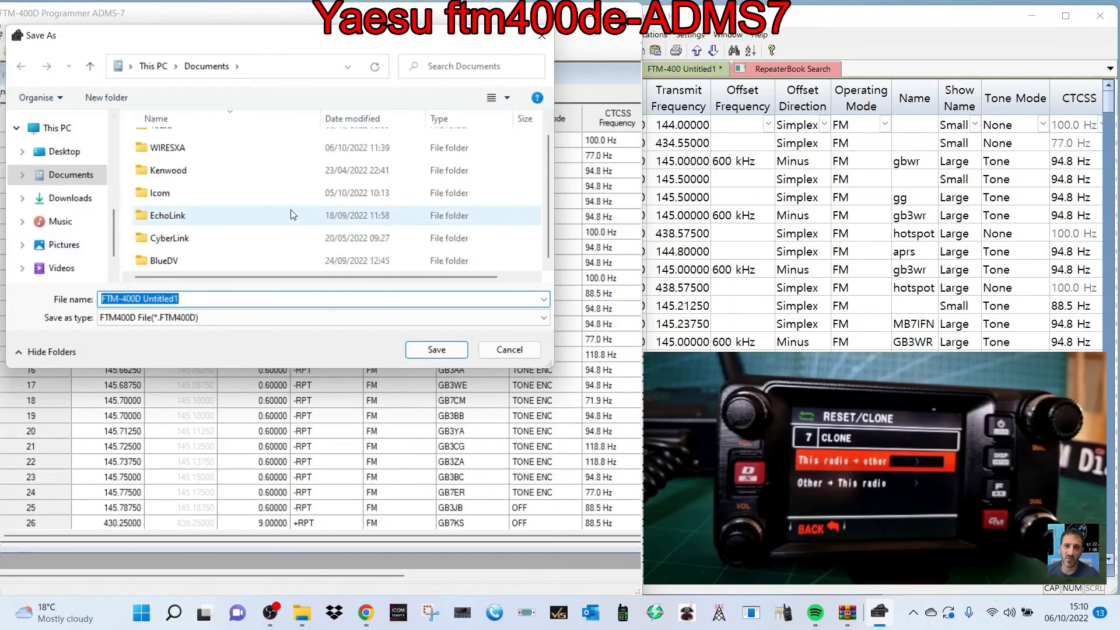
left_click(50, 152)
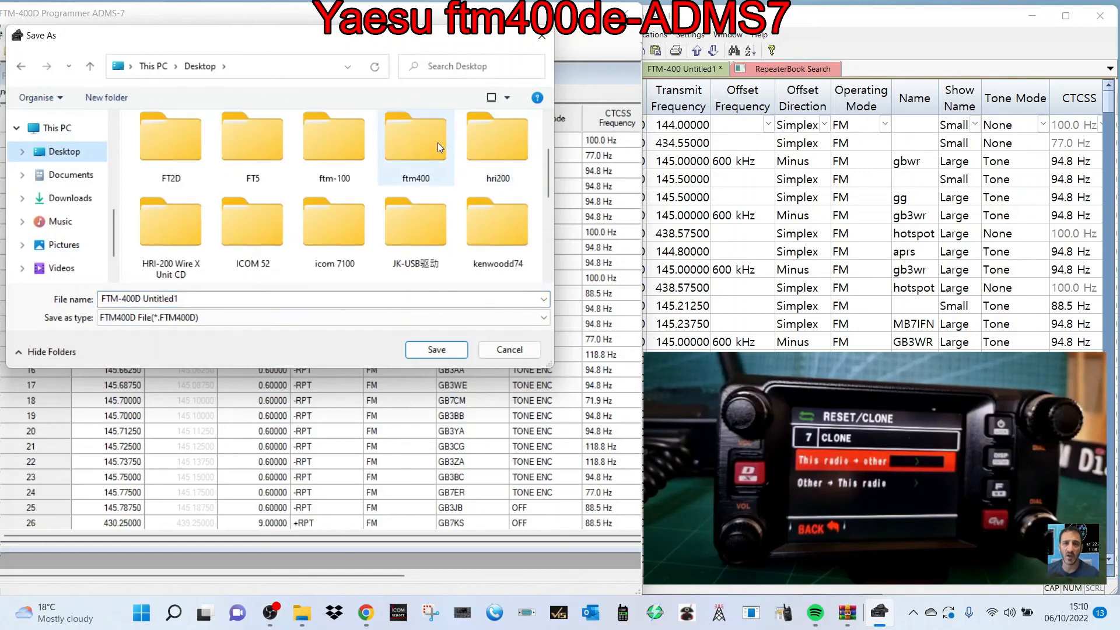
left_click(415, 137)
left_click(441, 350)
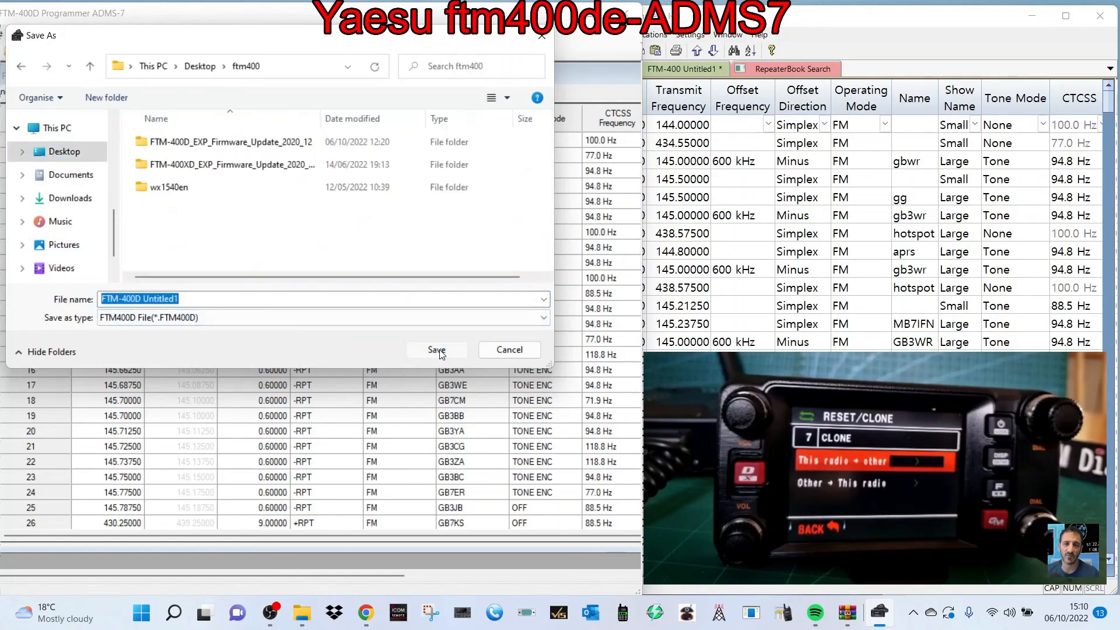
left_click(440, 350)
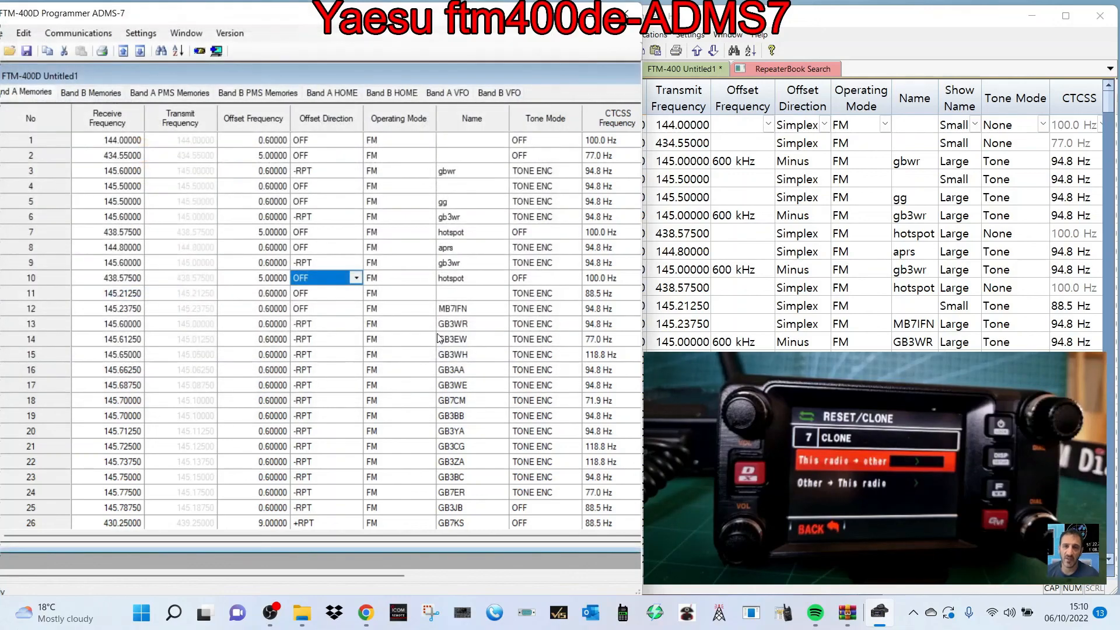
Switch to the FTM-400 Programmer, maximize its window, and save the HH memory file.
left_click(920, 6)
left_click(1069, 16)
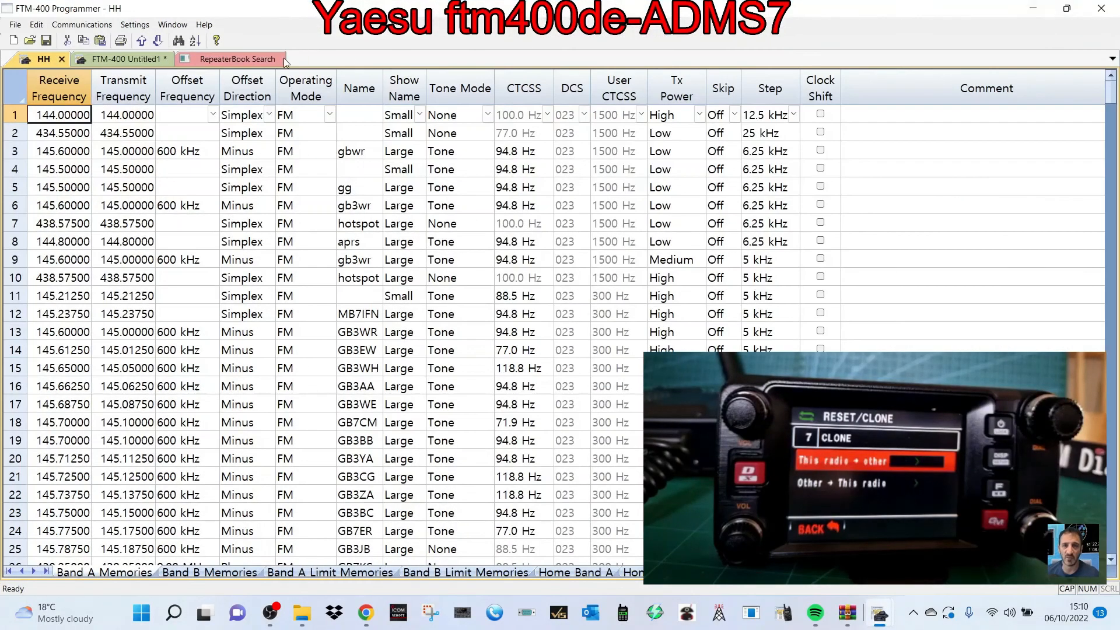
left_click(42, 47)
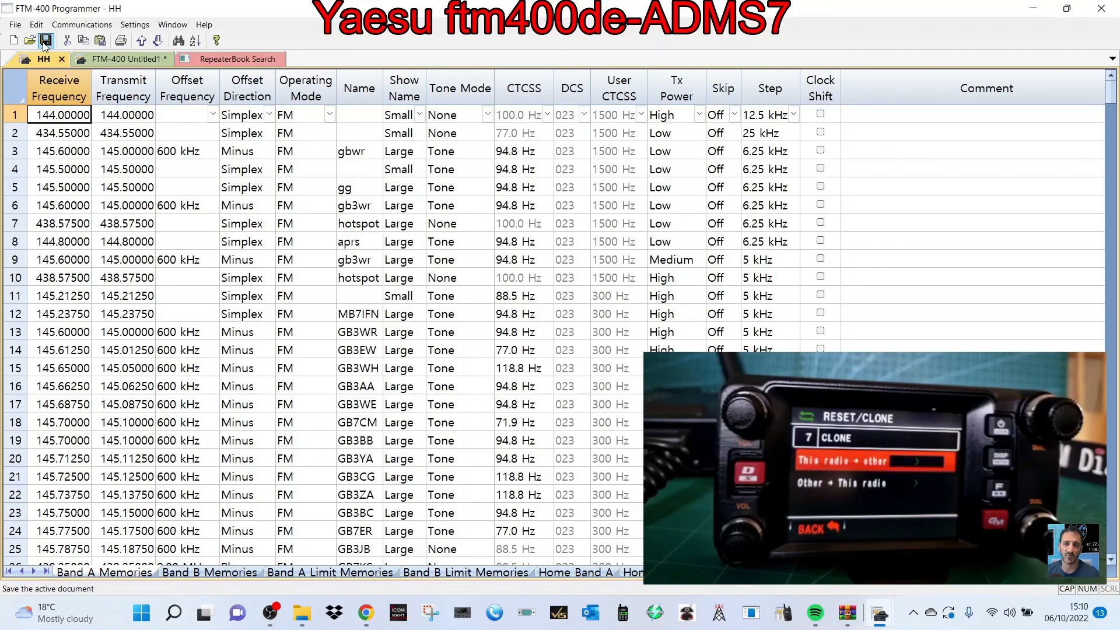
left_click(15, 25)
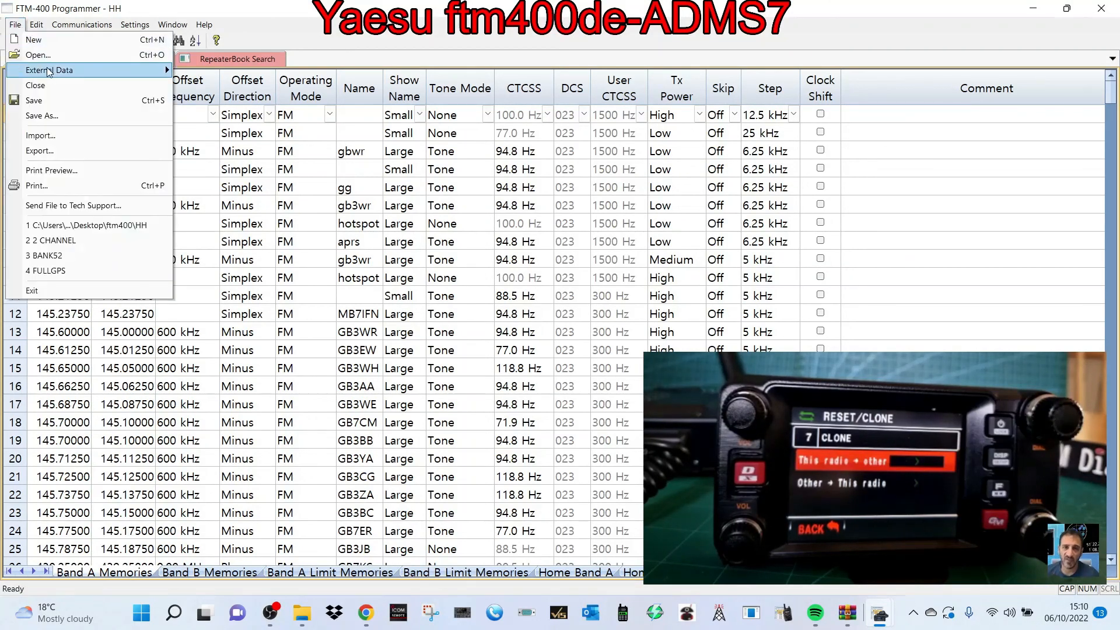
left_click(47, 104)
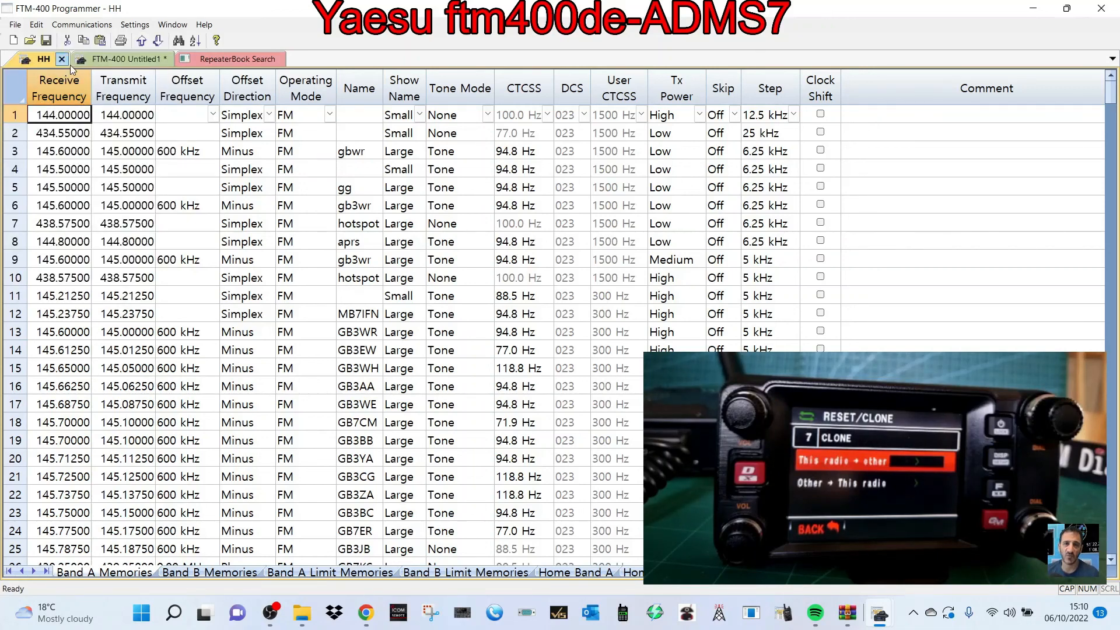
Switch to the FTM-400 Untitled1 memory file and save it as RT in the ftm400 folder.
left_click(107, 59)
left_click(200, 59)
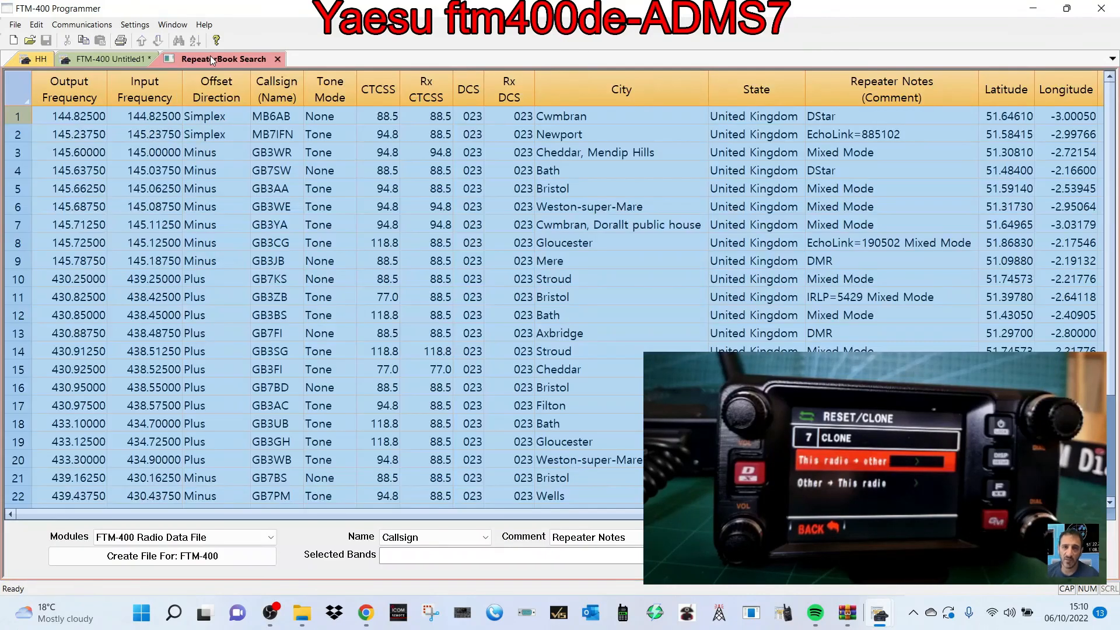
left_click(117, 58)
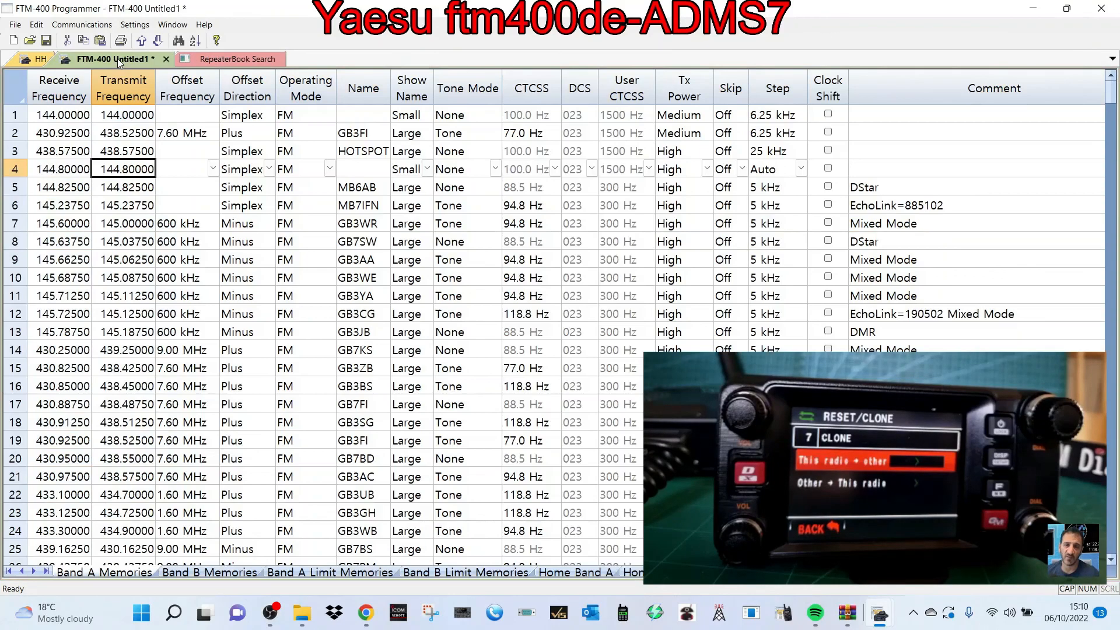
left_click(46, 40)
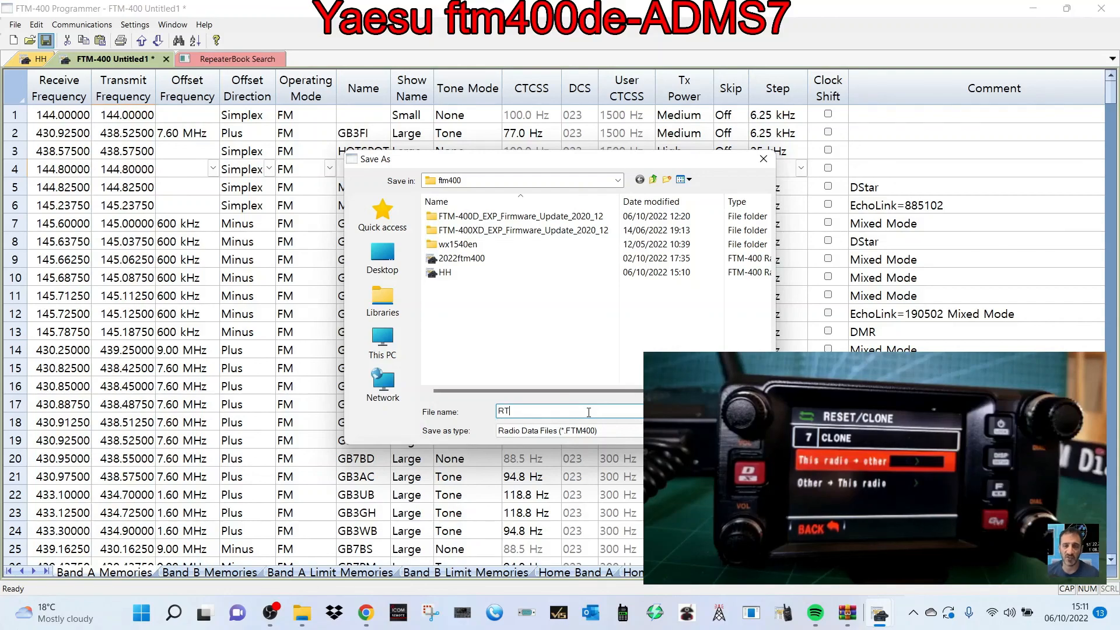
key("Return")
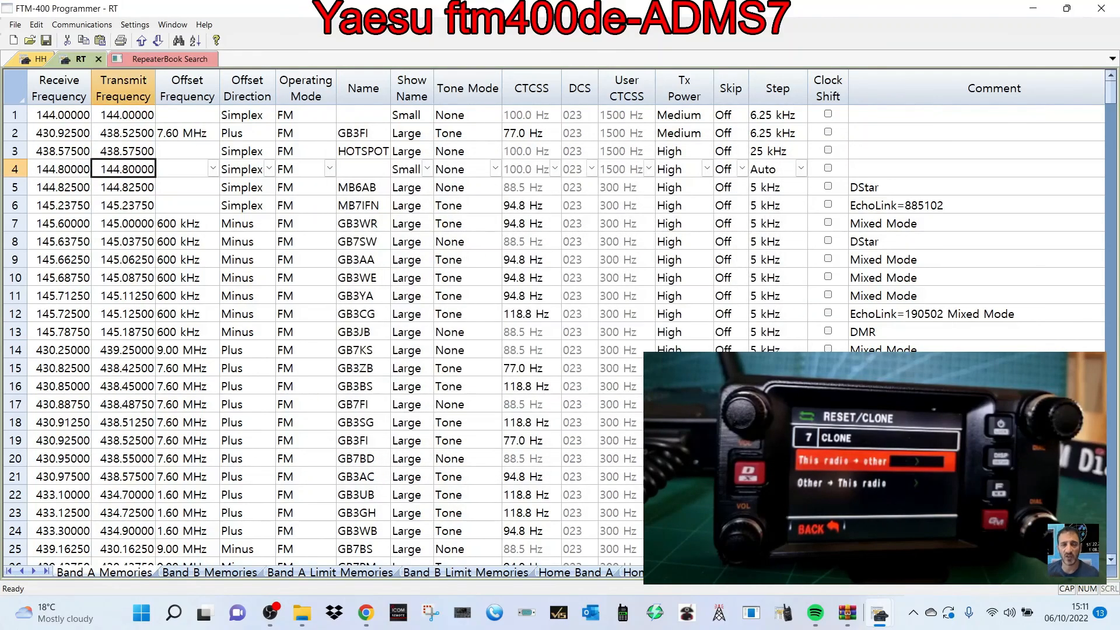
Restore the FTM-400 Programmer to its smaller size and narrow the ADMS-7 window so both programs sit side by side.
left_click(1066, 8)
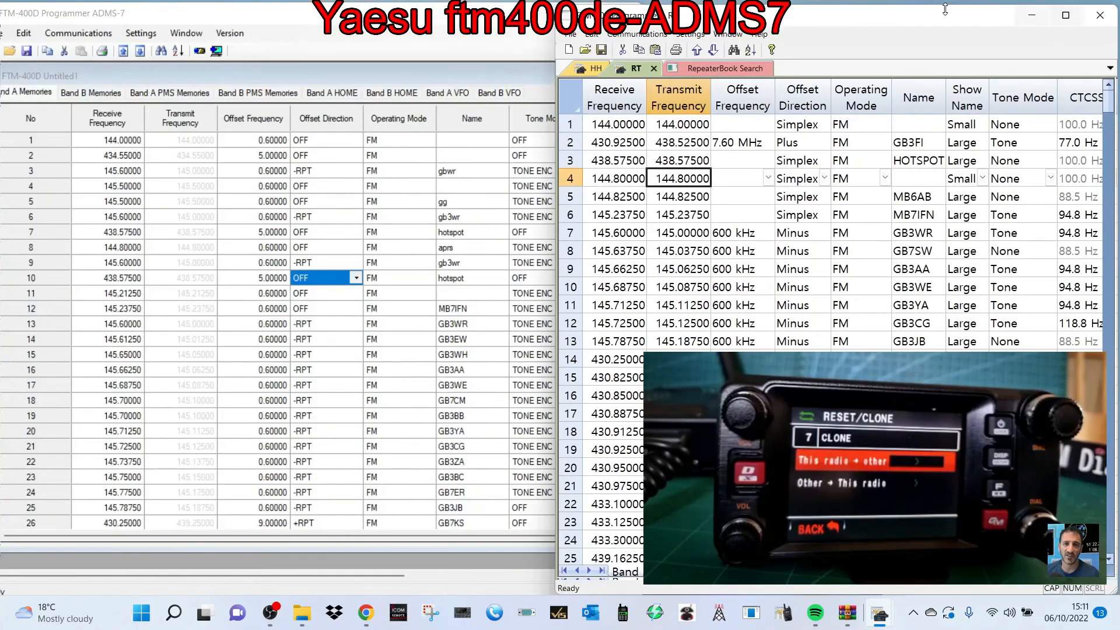
left_click(440, 32)
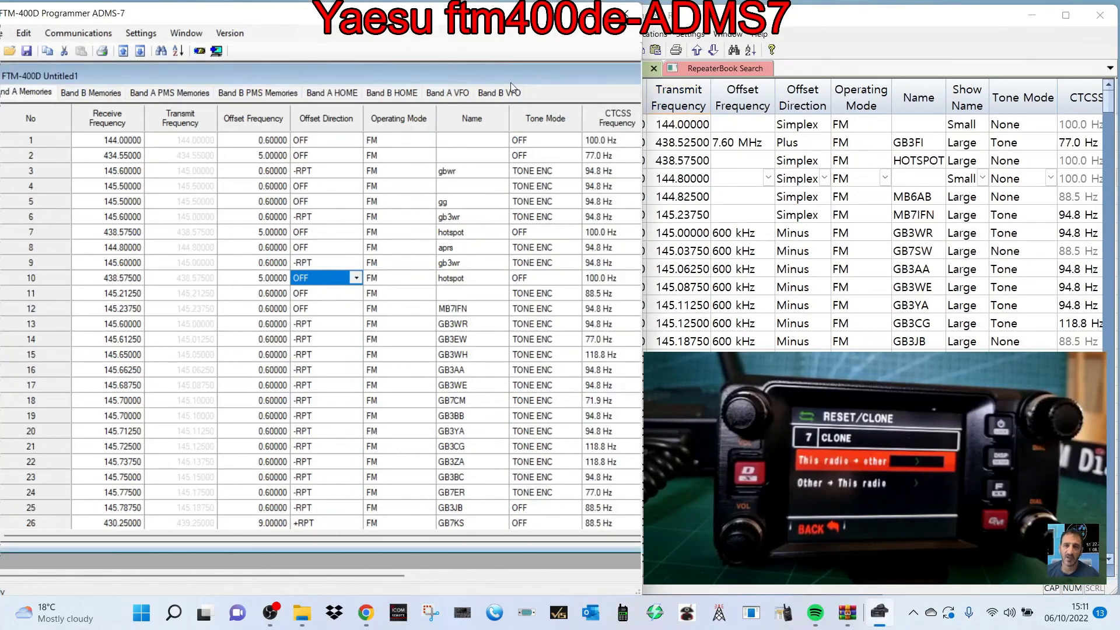
left_click_drag(641, 172, 570, 171)
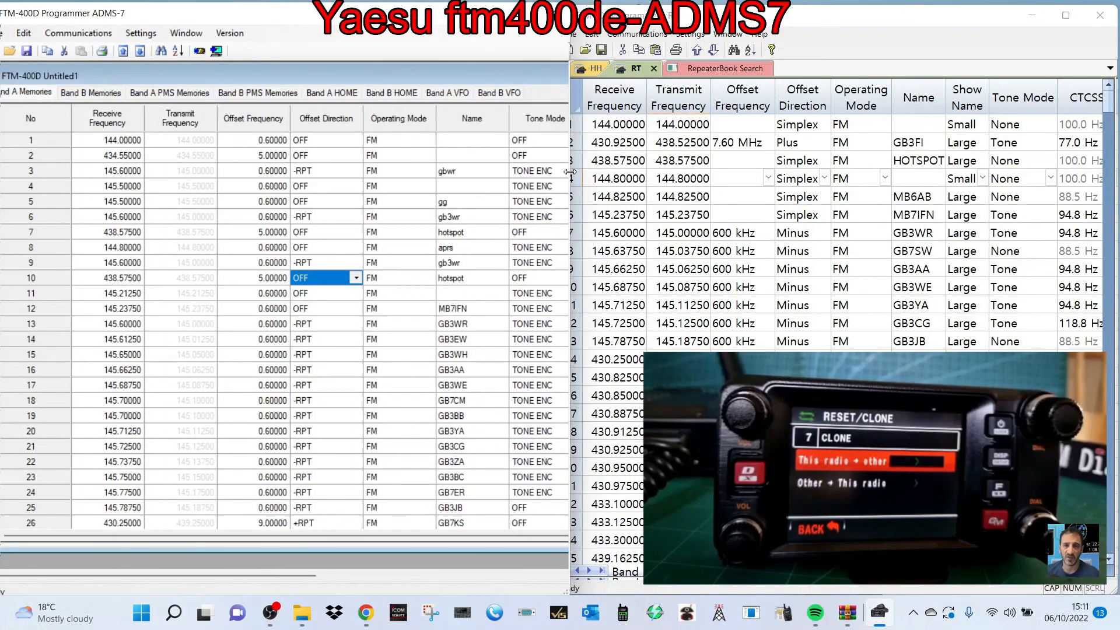